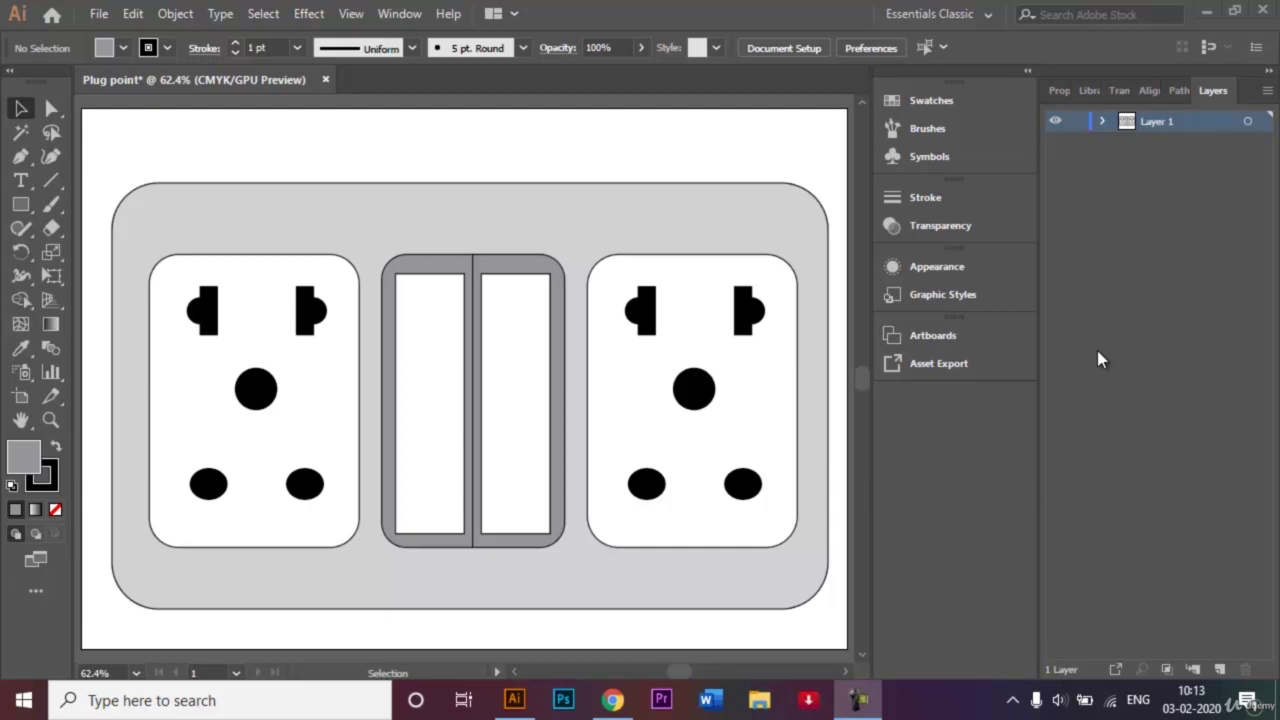
- Bring up the New Document dialog with the A4 297 × 210 mm landscape preset
{"action": "left_click", "coordinate": [98, 14]}
{"action": "key", "text": "Escape"}
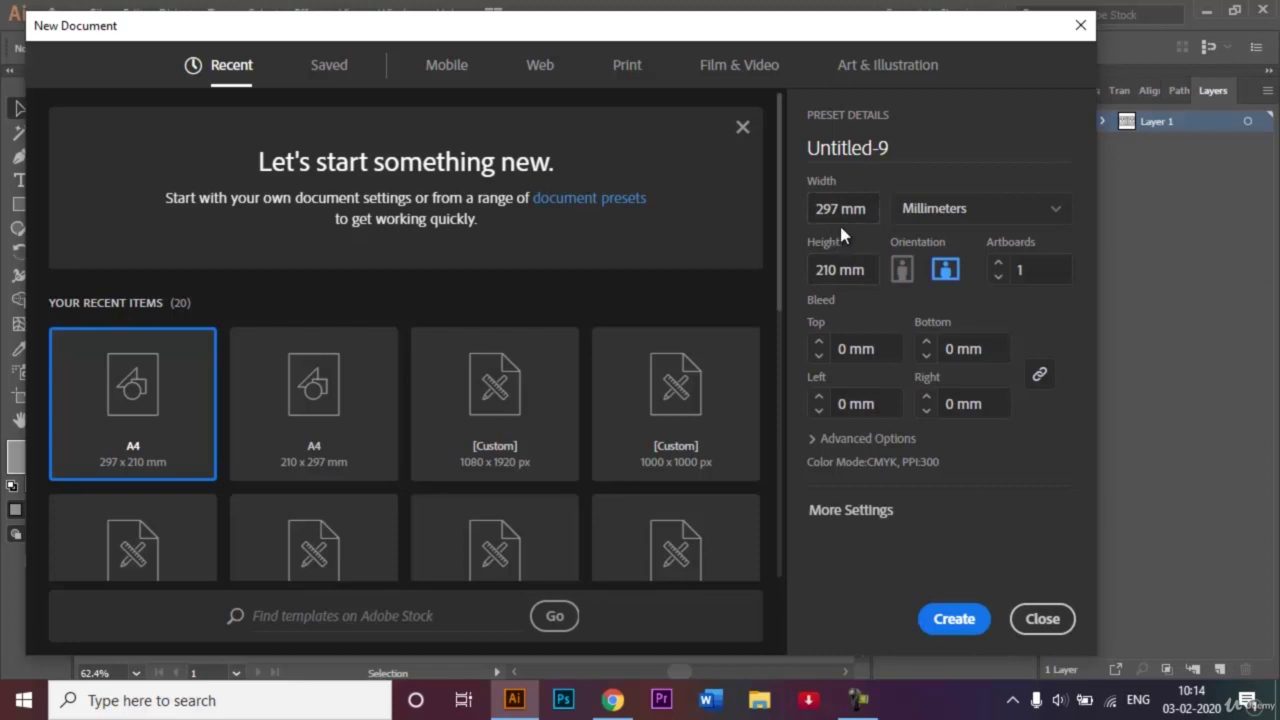
- Rename the new A4 landscape document from Untitled-9 to 'Plug point' and create it
{"action": "left_click", "coordinate": [913, 145]}
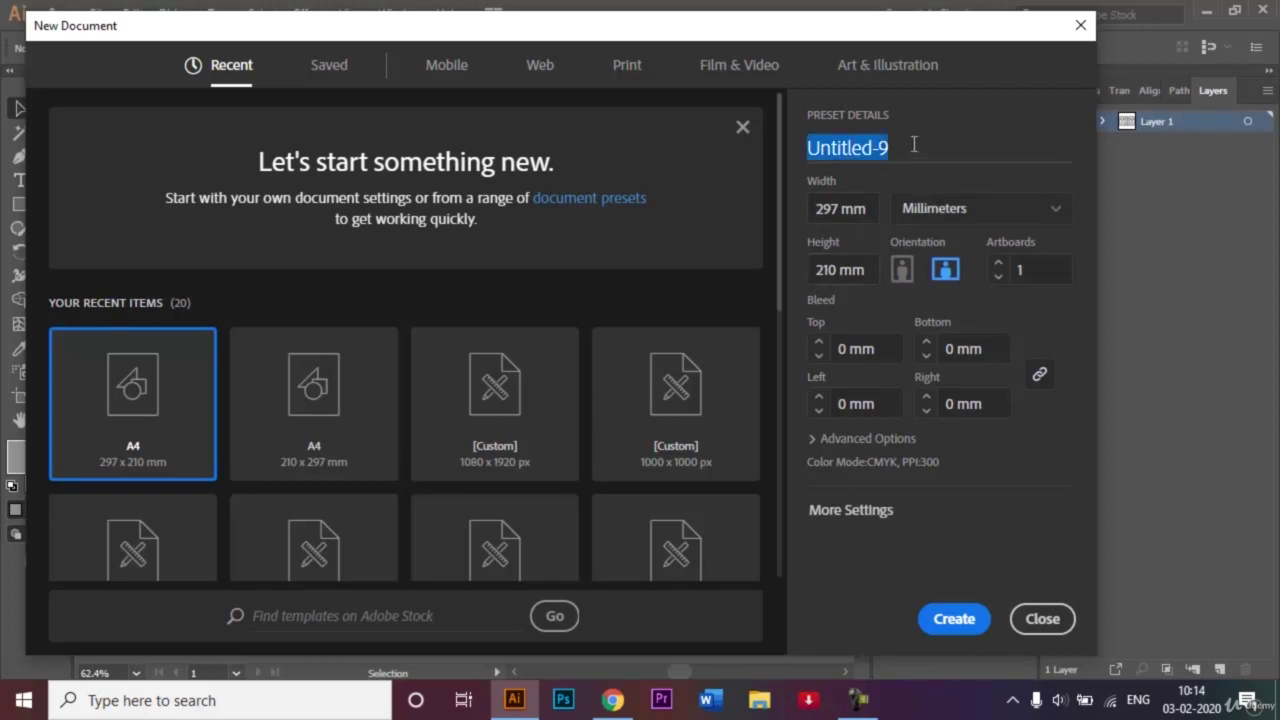
{"action": "key", "text": "BackSpace"}
{"action": "type", "text": "Plug"}
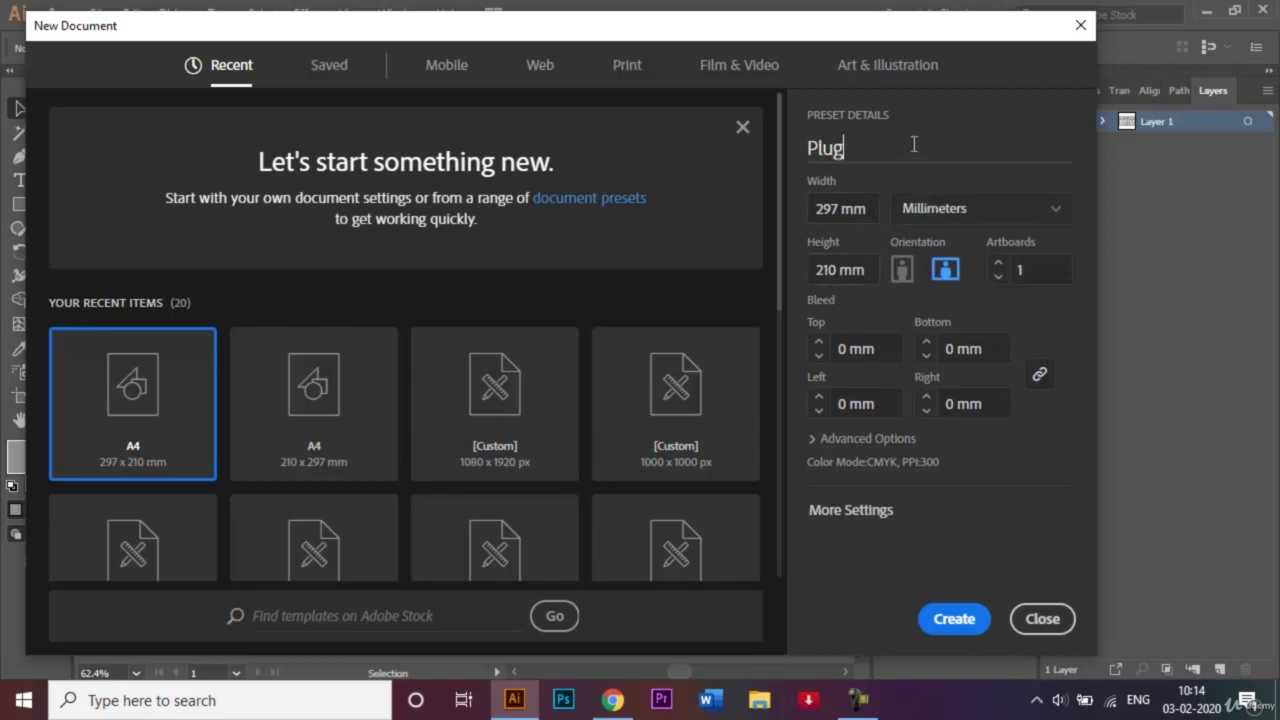
{"action": "type", "text": " point"}
{"action": "left_click", "coordinate": [947, 619]}
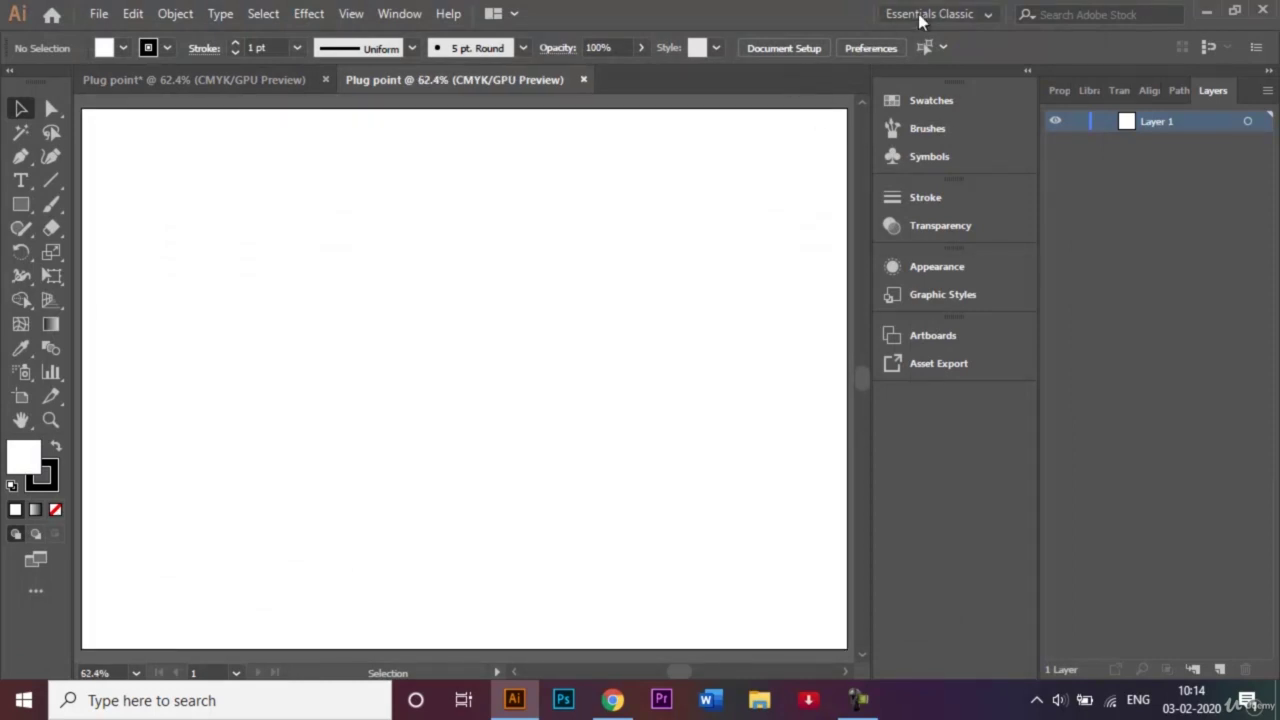
- Keep the Essentials Classic workspace and show the finished plug-point reference artwork
{"action": "left_click", "coordinate": [970, 8]}
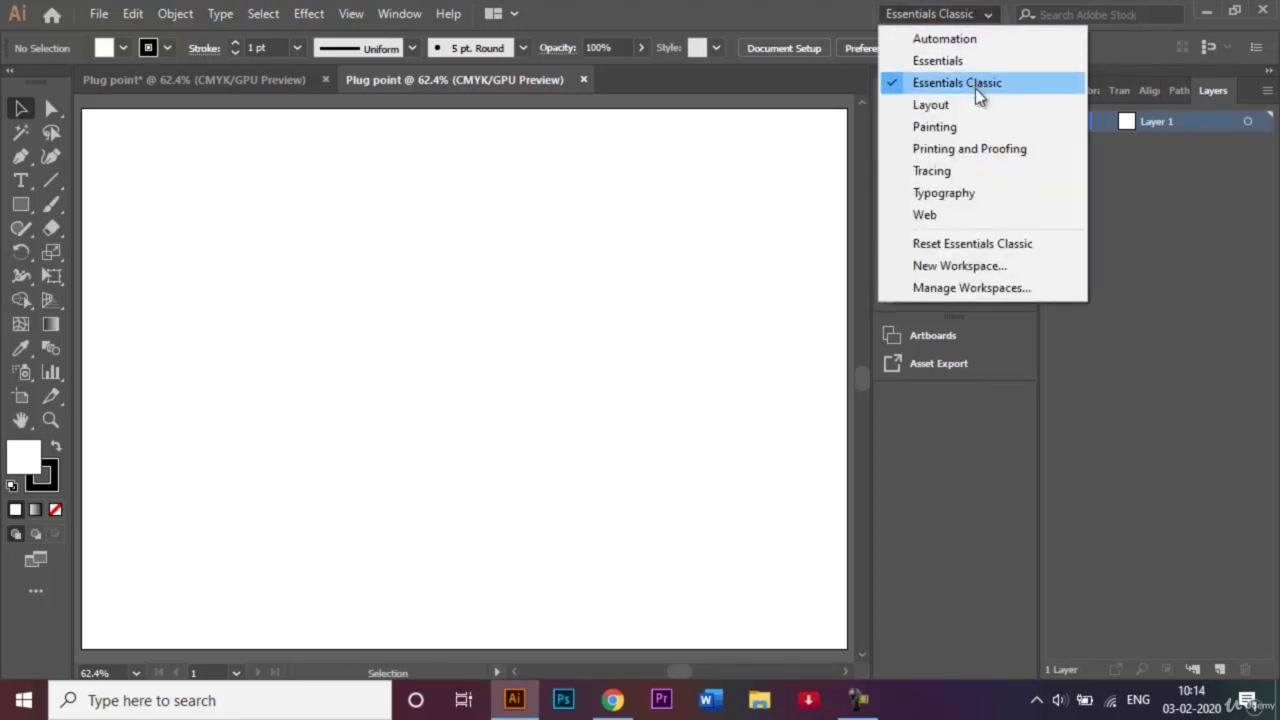
{"action": "left_click", "coordinate": [1180, 255]}
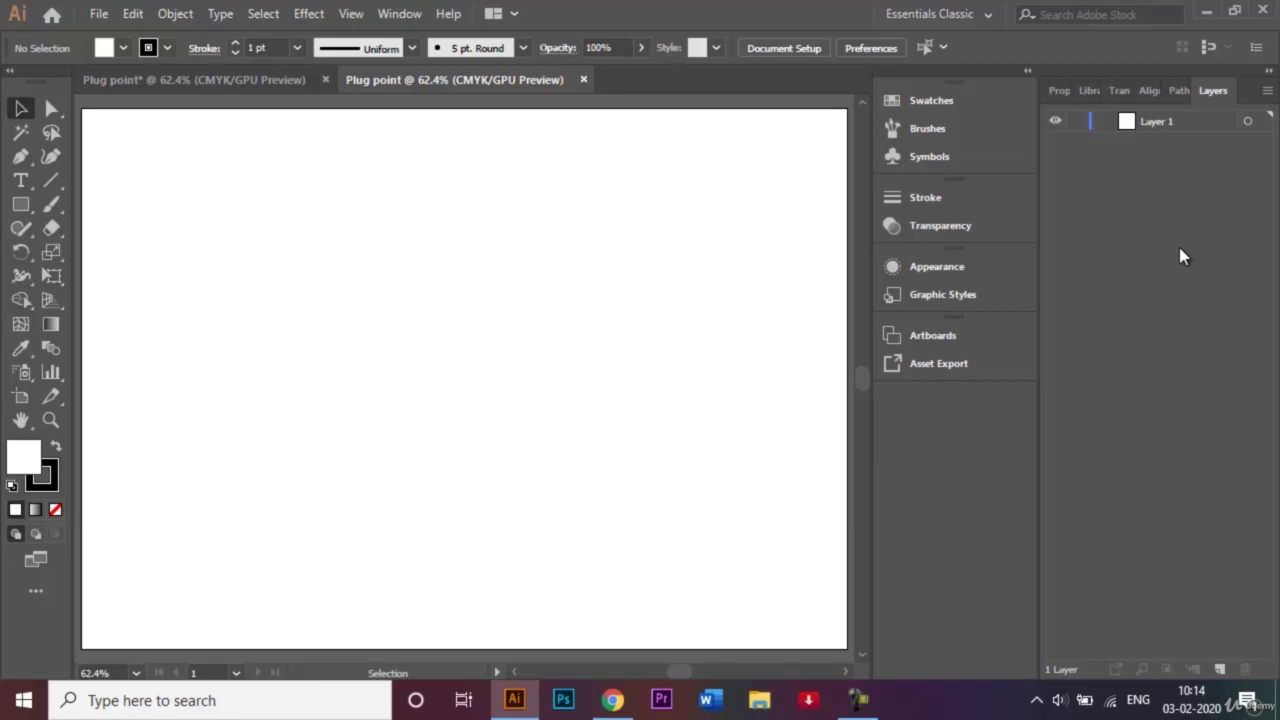
{"action": "left_click", "coordinate": [240, 73]}
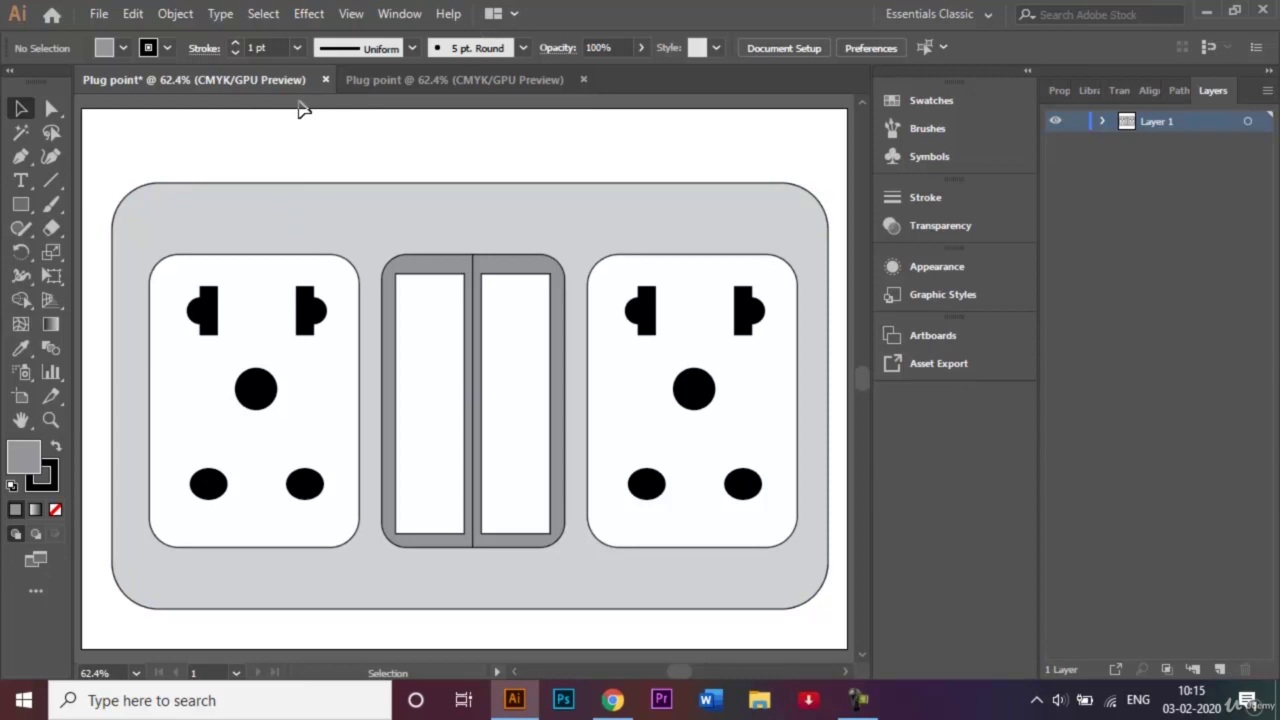
- Draw a large no-fill, black-outlined plate rectangle spanning most of the new artboard
{"action": "left_click", "coordinate": [372, 82]}
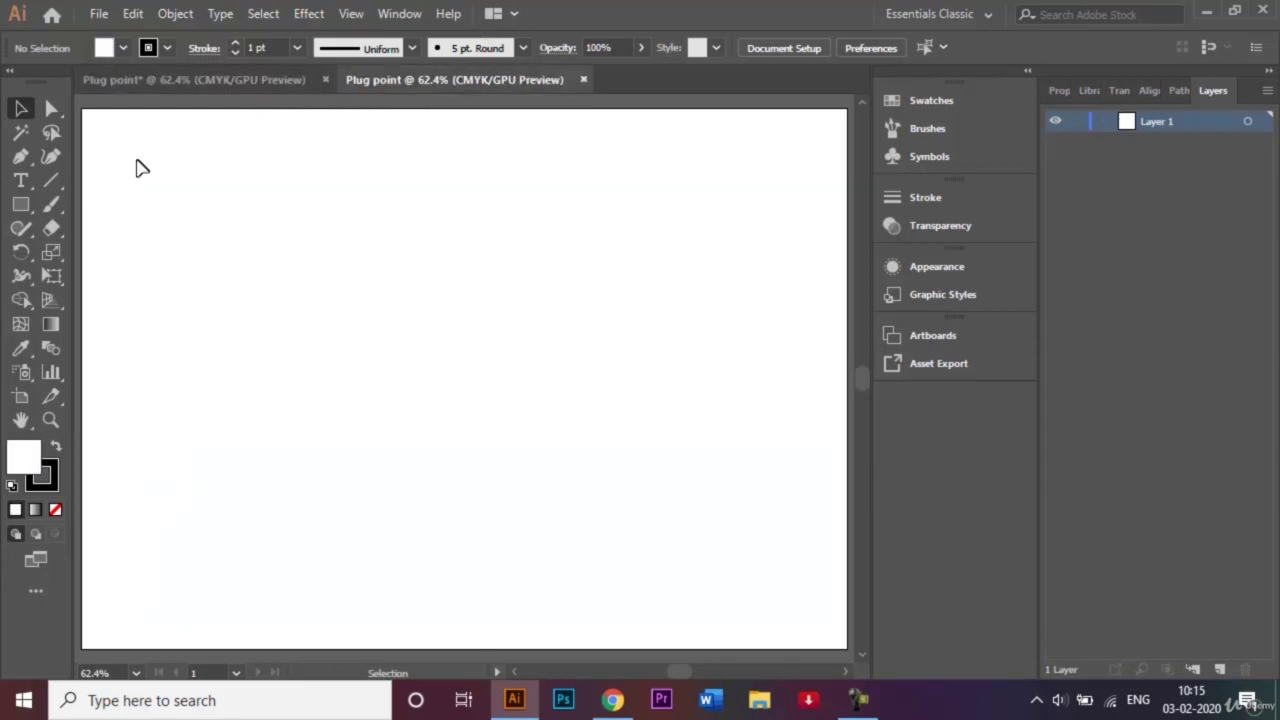
{"action": "left_click", "coordinate": [30, 207]}
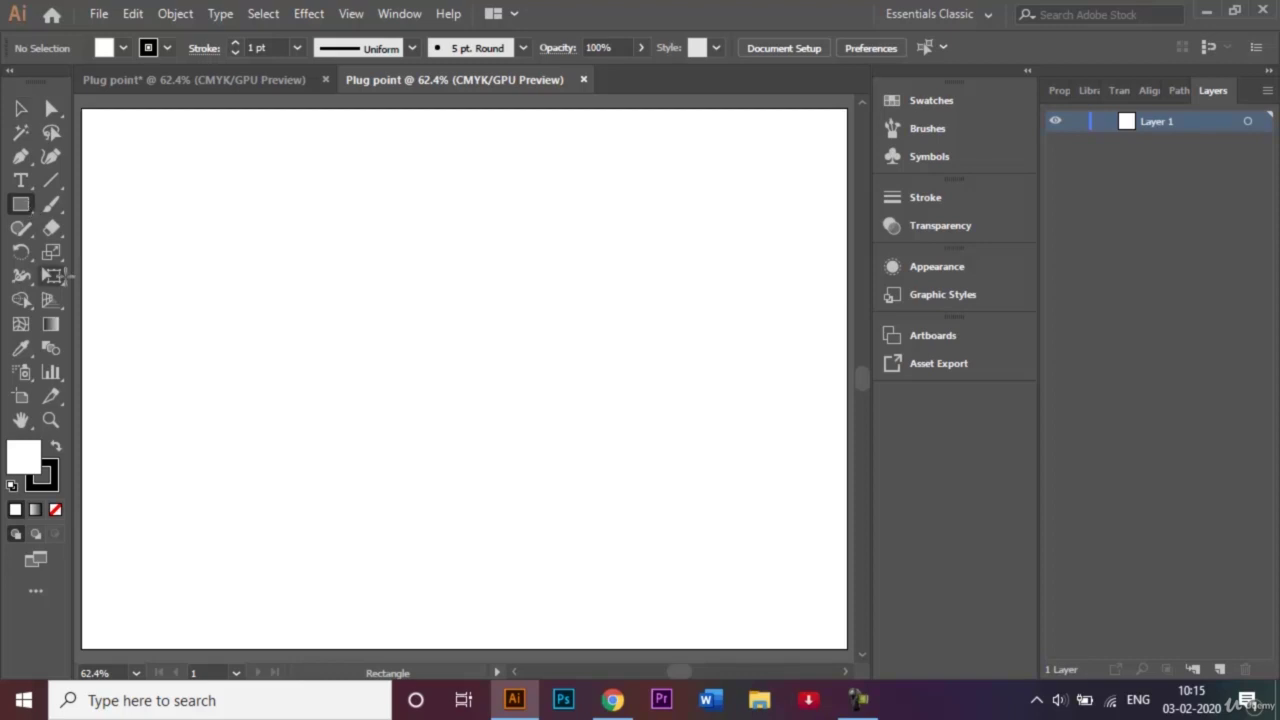
{"action": "left_click", "coordinate": [56, 511]}
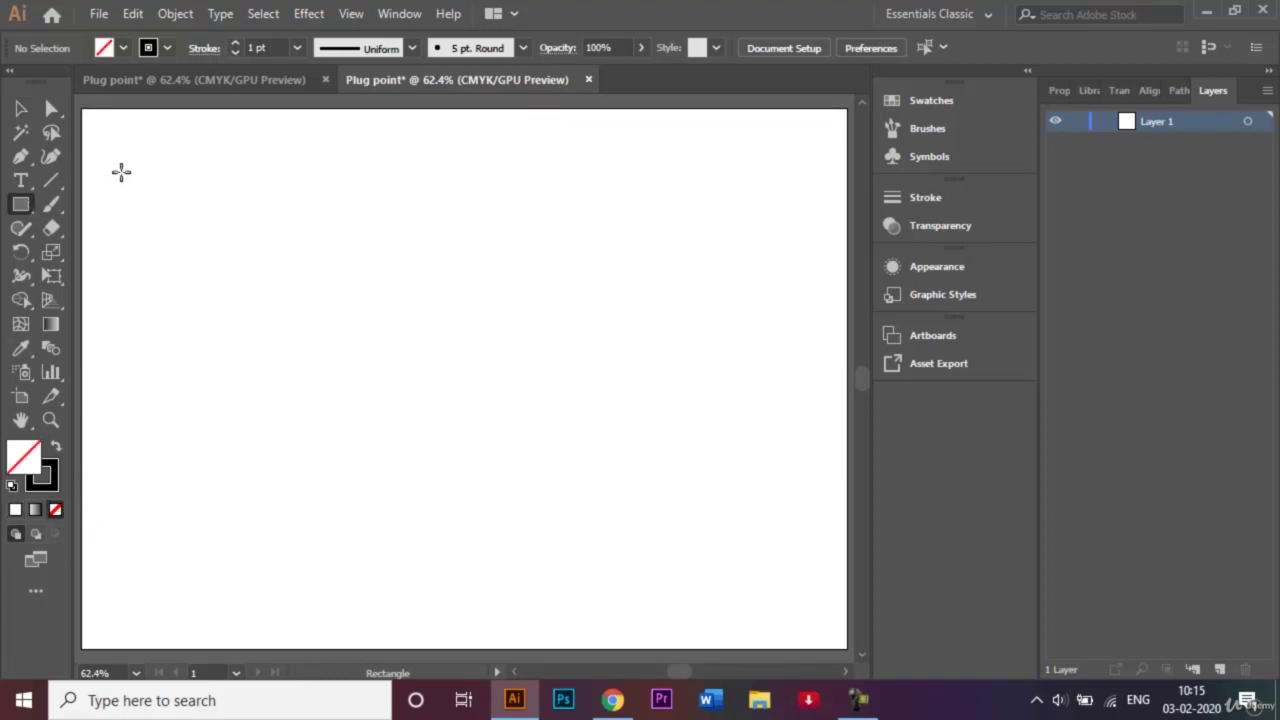
{"action": "left_click_drag", "start_coordinate": [116, 163], "coordinate": [815, 619]}
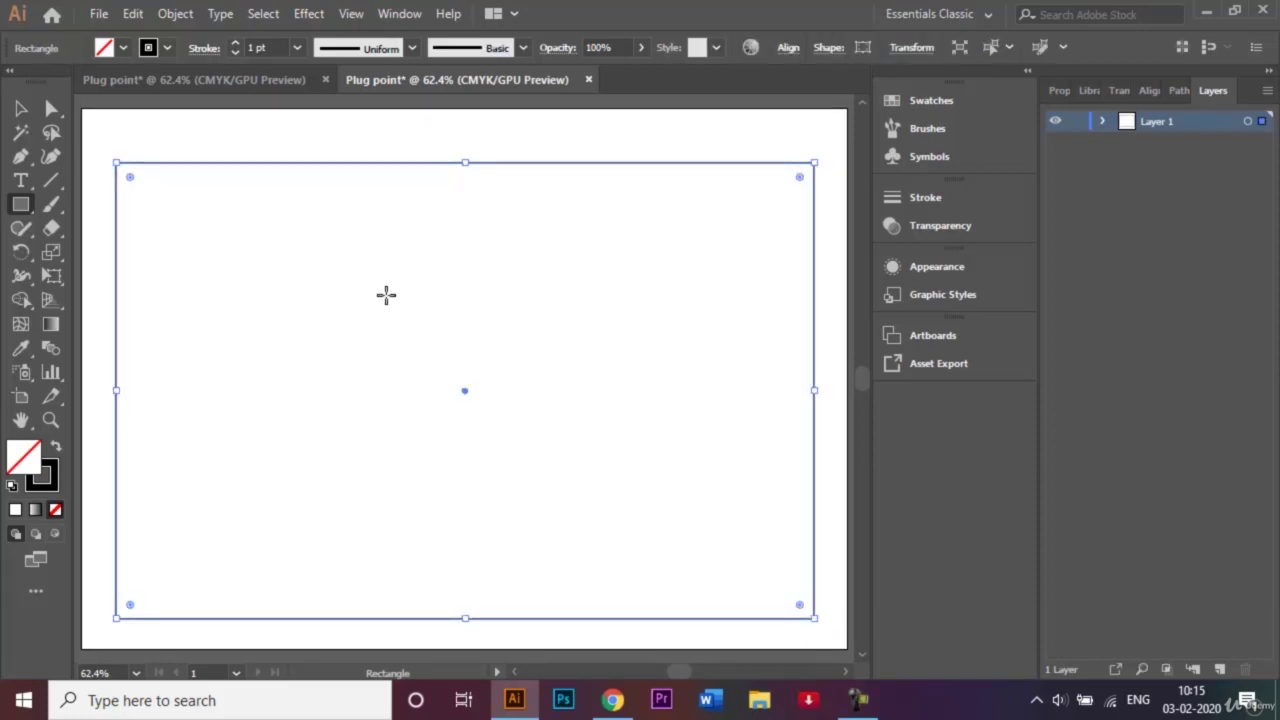
{"action": "left_click", "coordinate": [125, 77]}
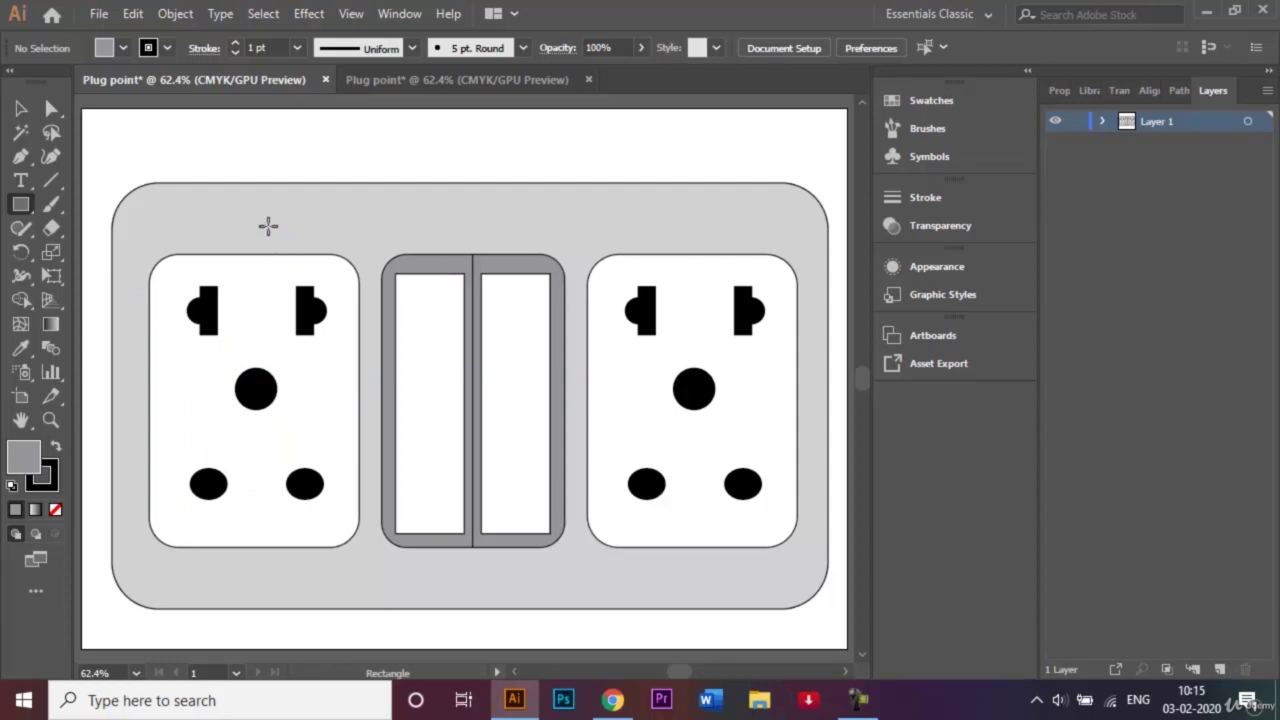
{"action": "left_click", "coordinate": [395, 79]}
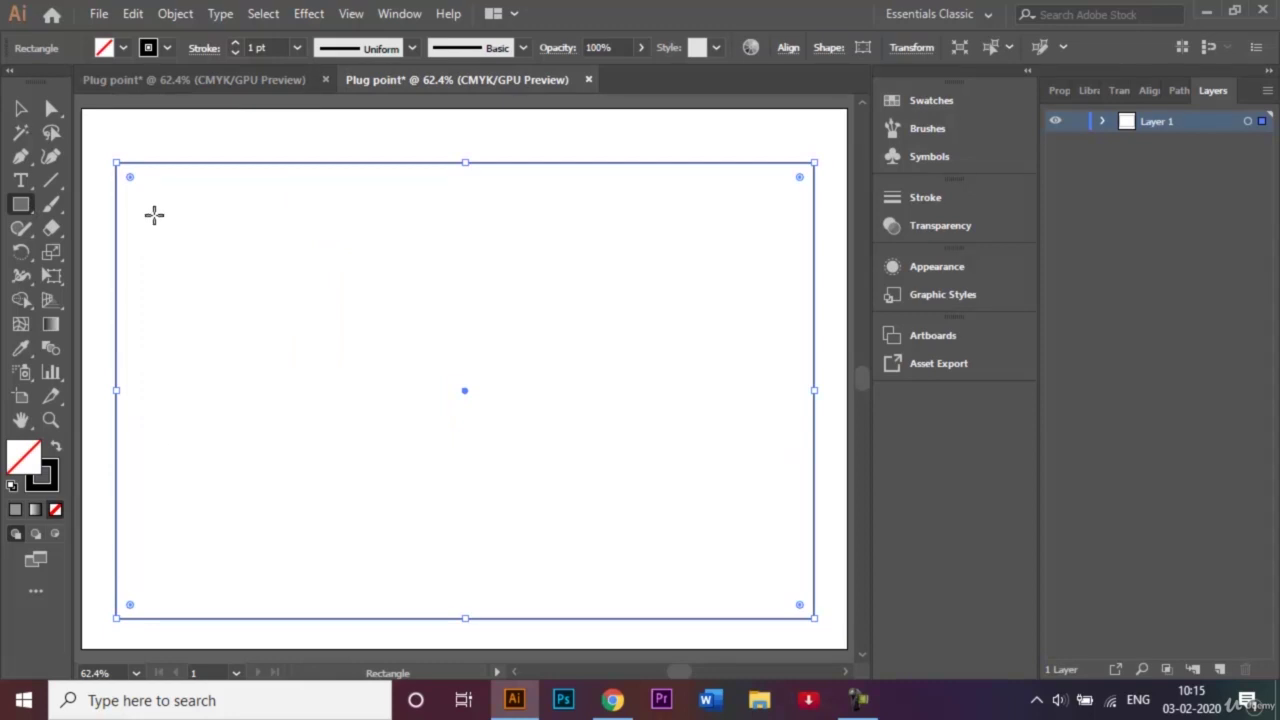
- Draw a tall rectangle at the plate's left and round its corners
{"action": "left_click_drag", "start_coordinate": [154, 214], "coordinate": [380, 586]}
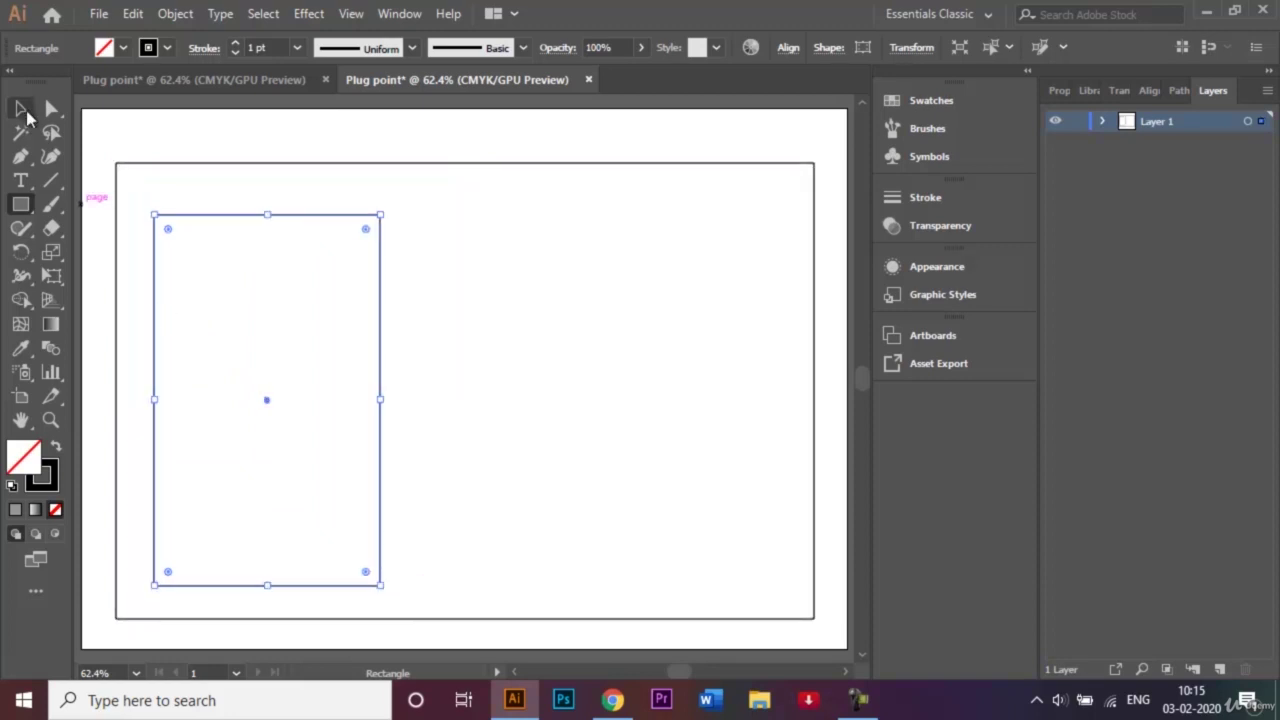
{"action": "left_click", "coordinate": [20, 108]}
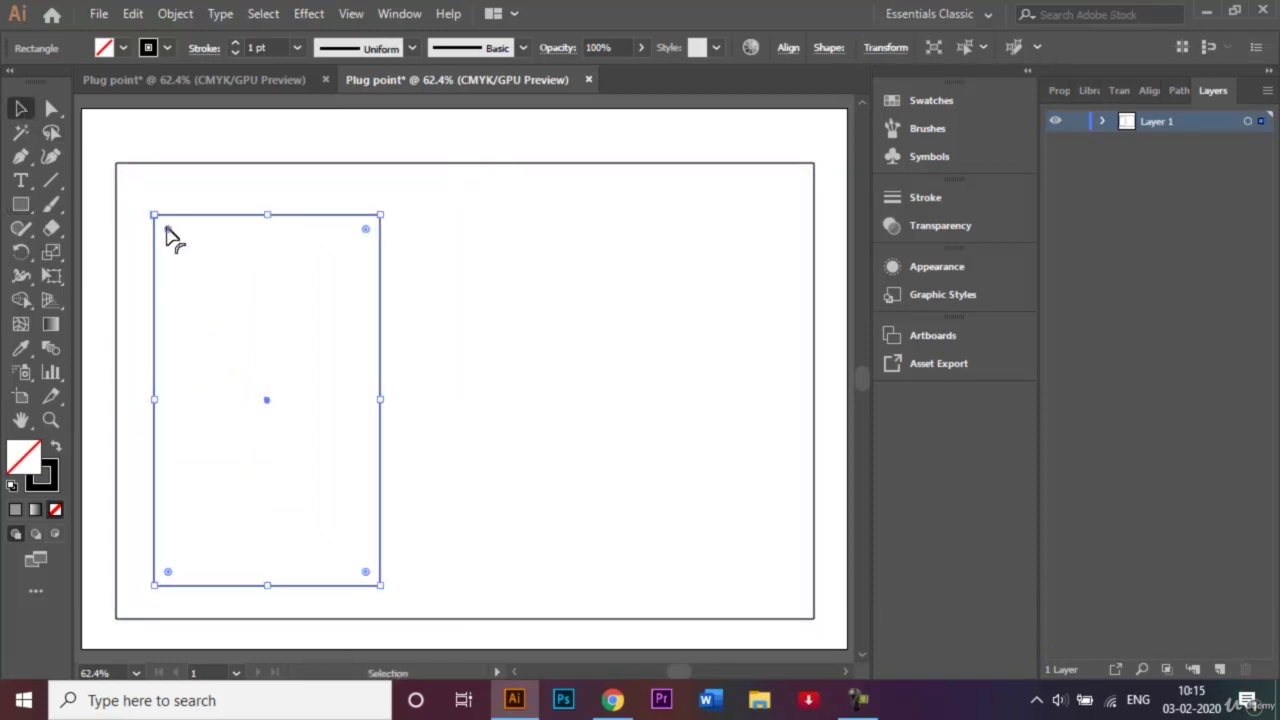
{"action": "left_click_drag", "start_coordinate": [168, 229], "coordinate": [214, 256]}
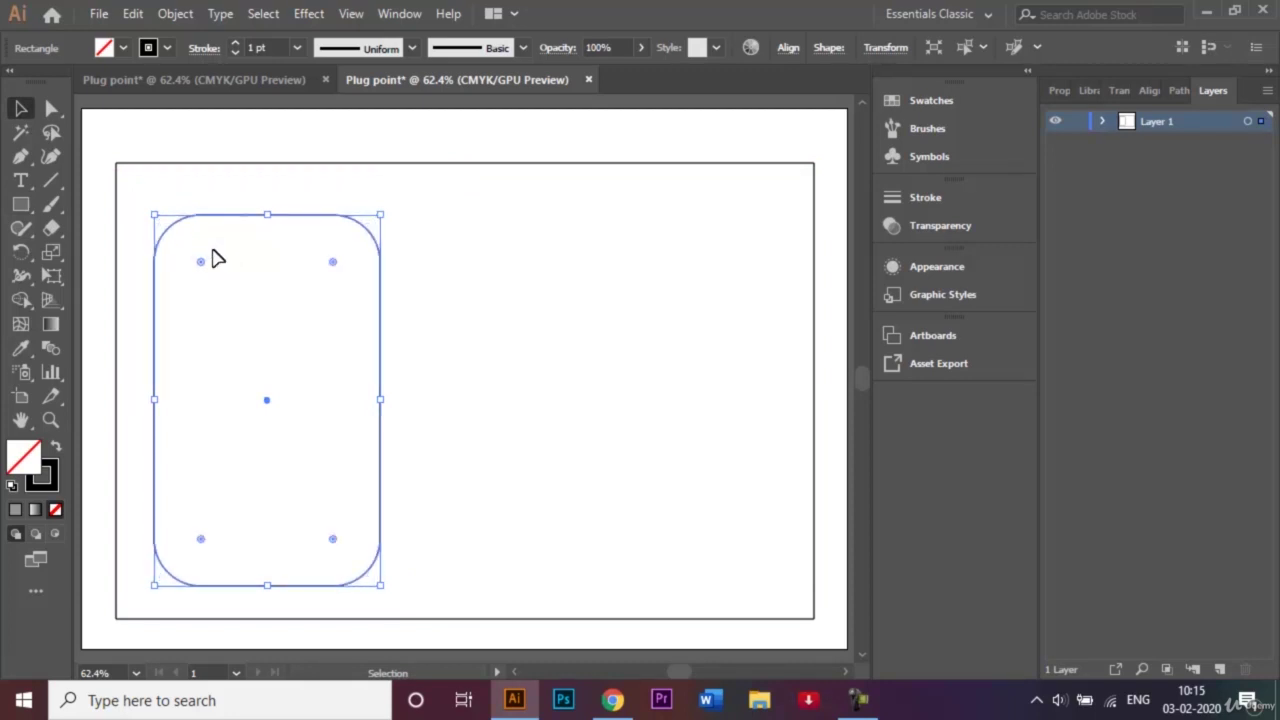
- Round the outer plate's corners, then select both rounded rectangles together
{"action": "left_click", "coordinate": [279, 133]}
{"action": "left_click", "coordinate": [225, 164]}
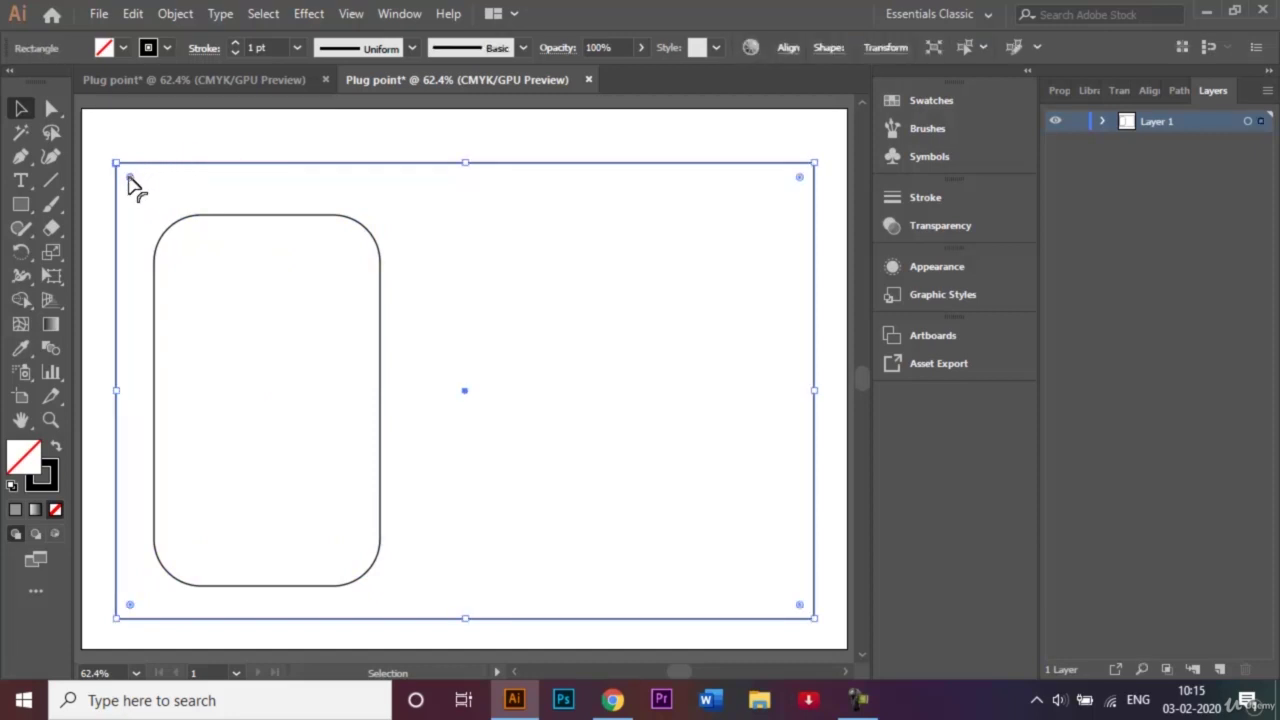
{"action": "left_click_drag", "start_coordinate": [130, 178], "coordinate": [172, 193]}
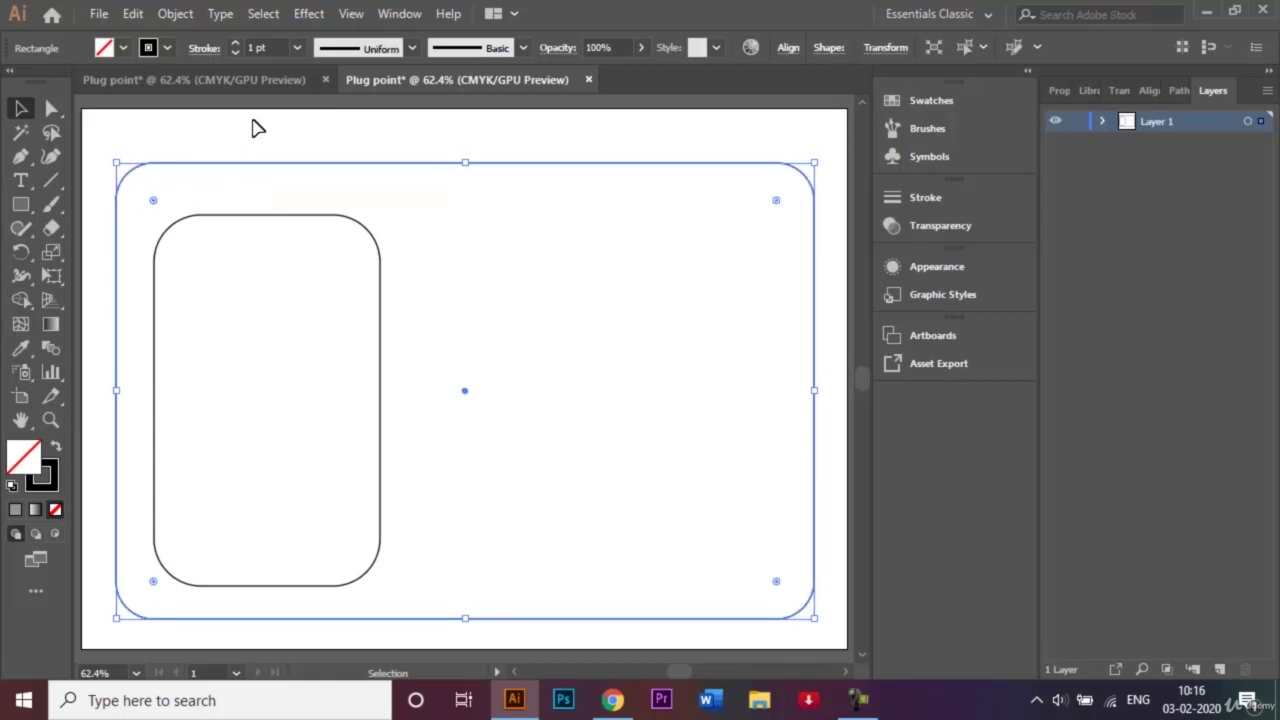
{"action": "left_click", "coordinate": [257, 123]}
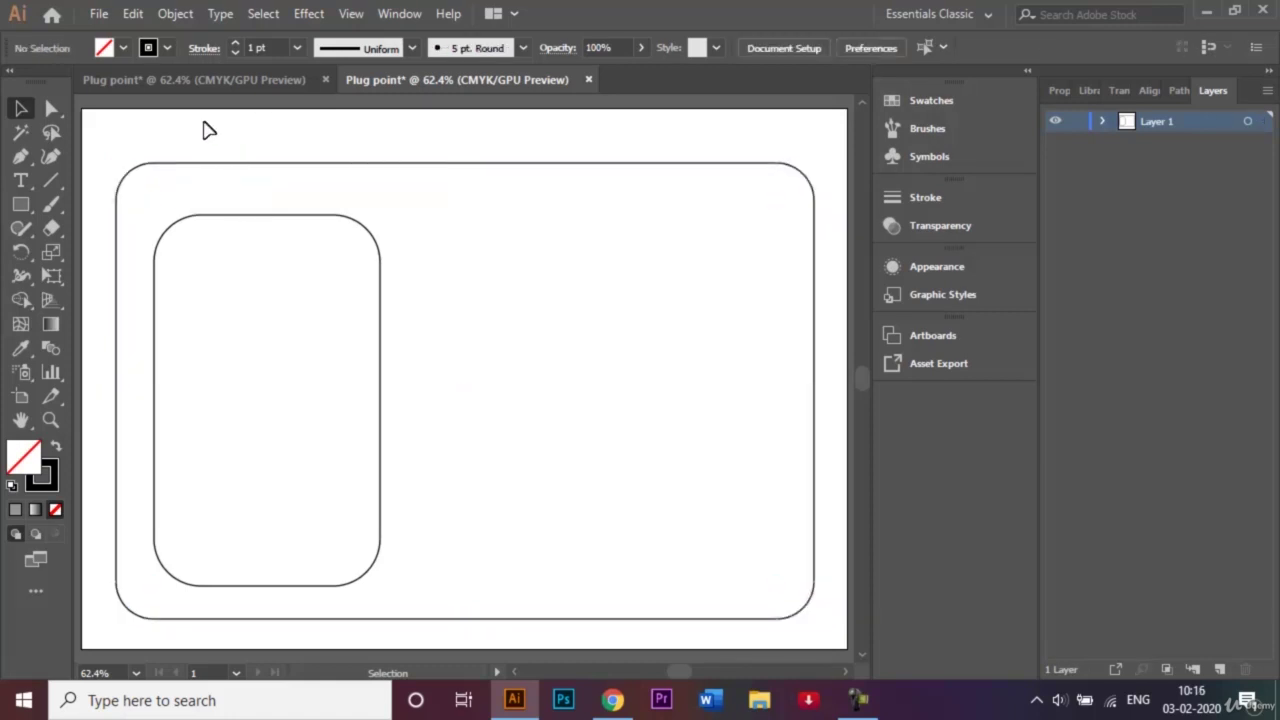
{"action": "left_click_drag", "start_coordinate": [205, 128], "coordinate": [357, 634]}
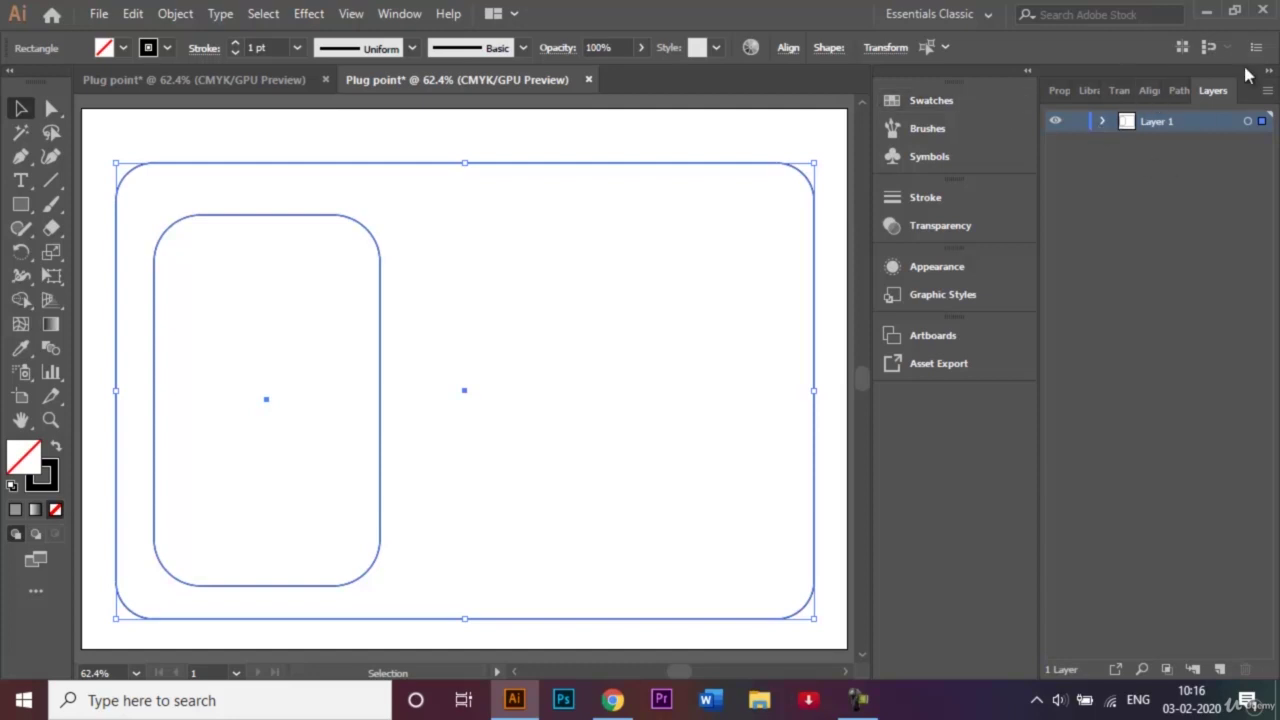
- Centre the tall rounded rectangle vertically within the plate using Vertical Align Center
{"action": "left_click", "coordinate": [1150, 90]}
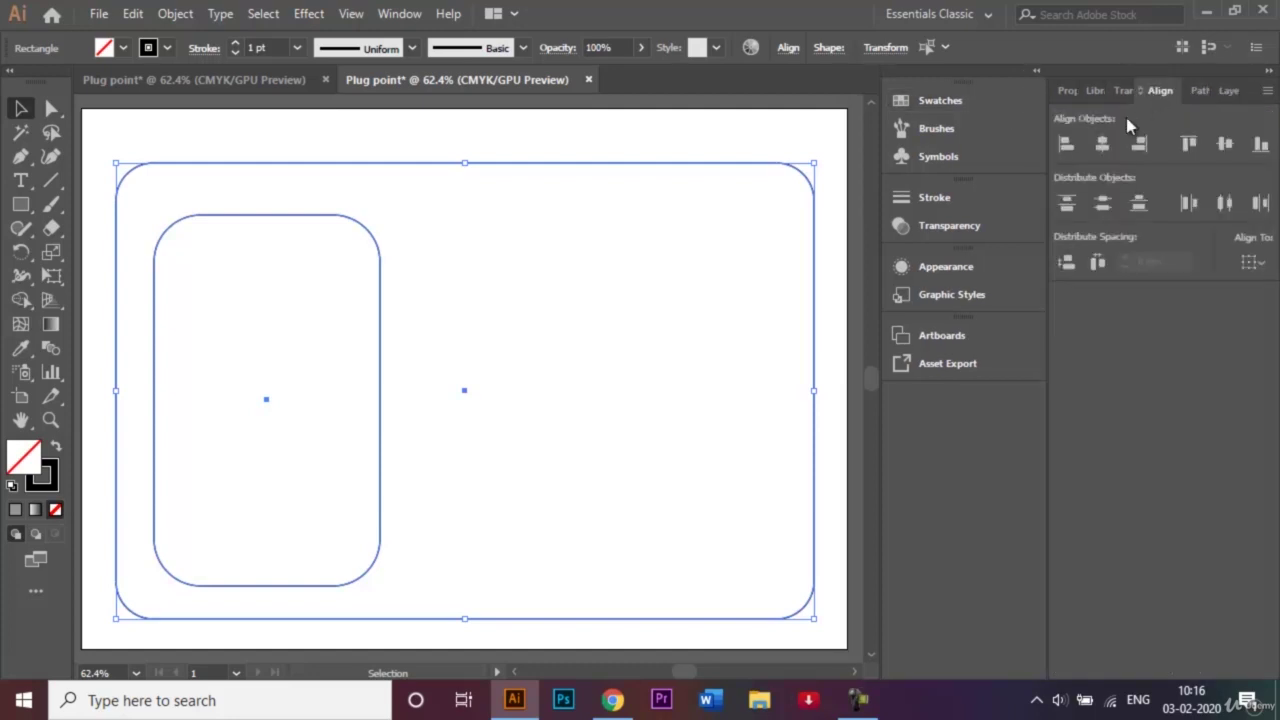
{"action": "left_click", "coordinate": [1224, 145]}
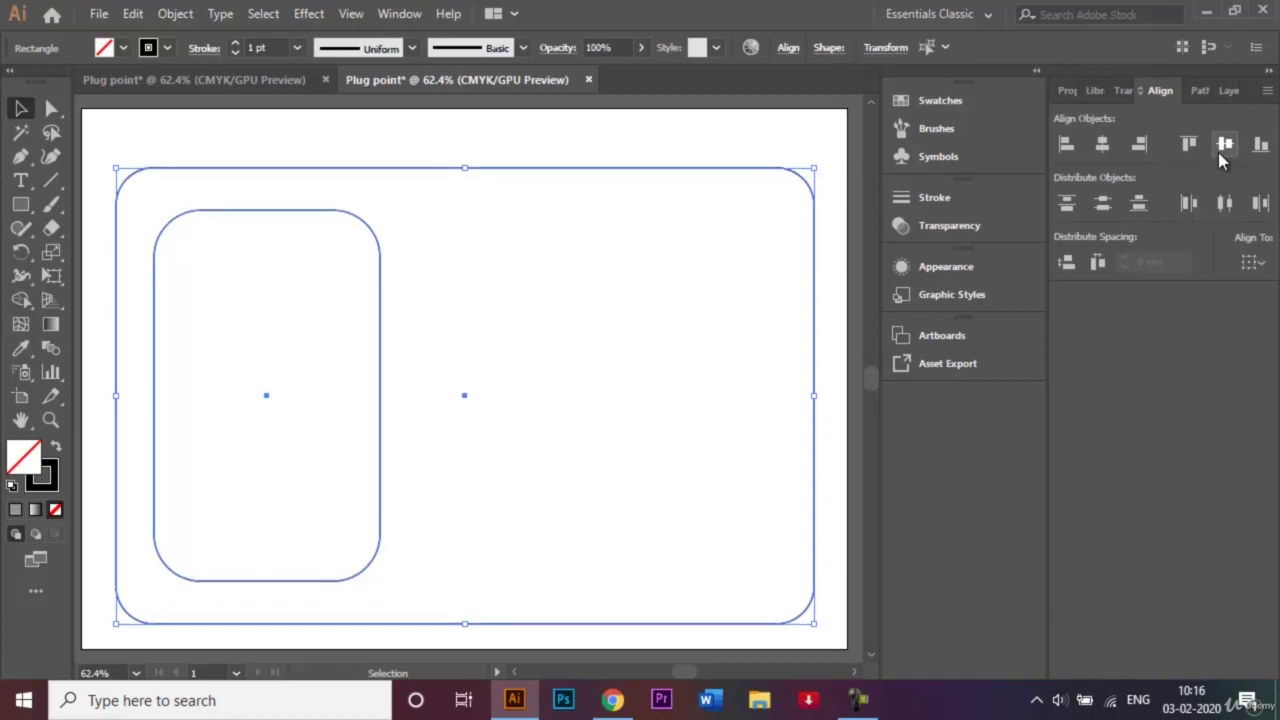
{"action": "left_click", "coordinate": [497, 130]}
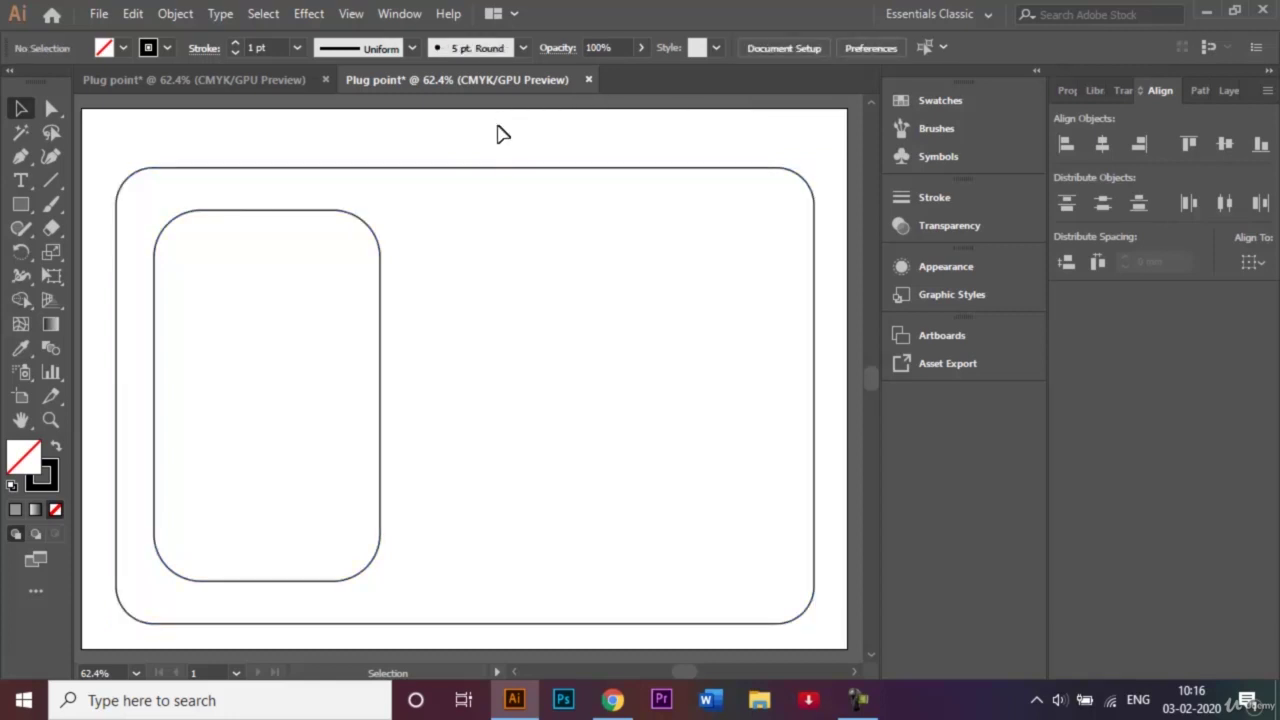
{"action": "left_click", "coordinate": [1226, 91]}
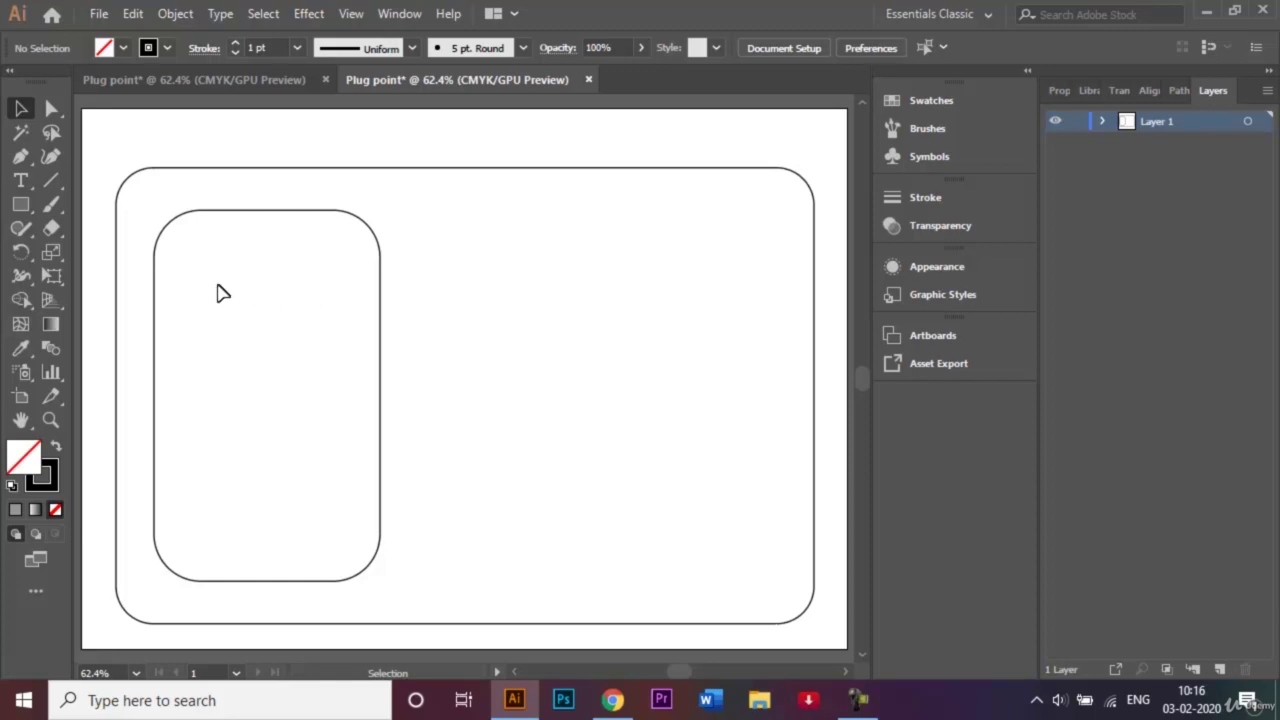
{"action": "left_click", "coordinate": [171, 86]}
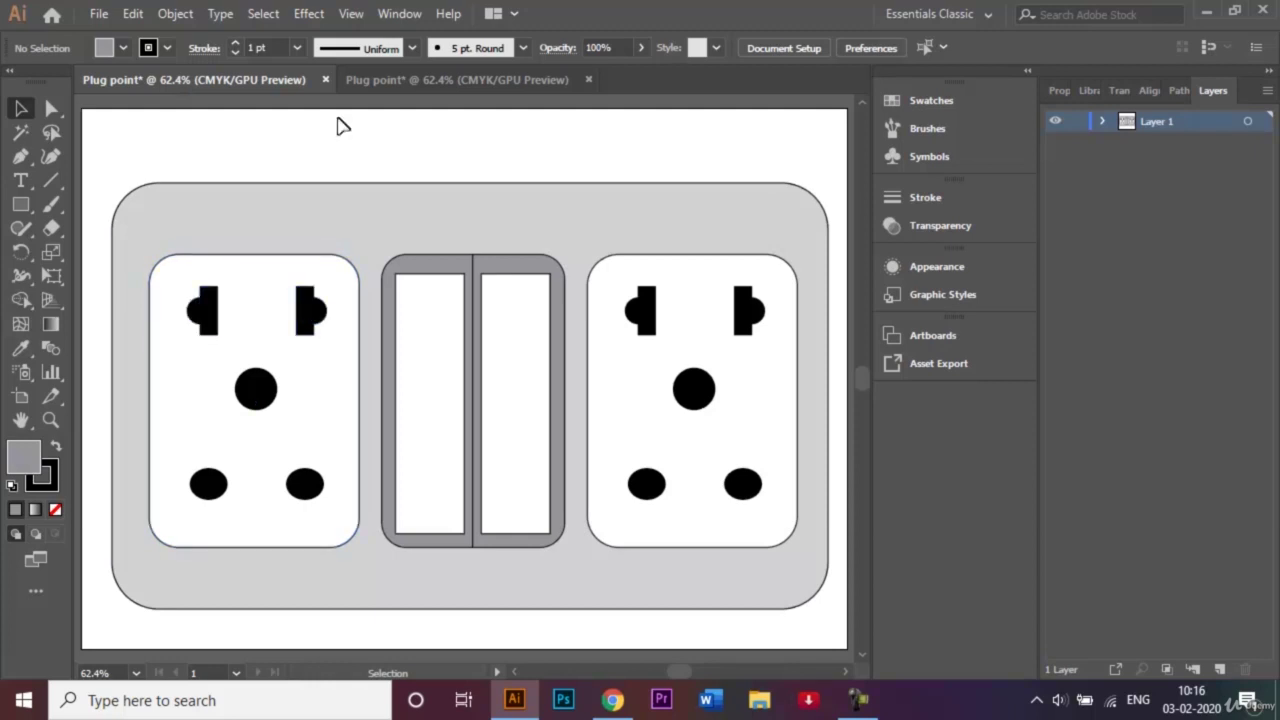
{"action": "left_click", "coordinate": [405, 80]}
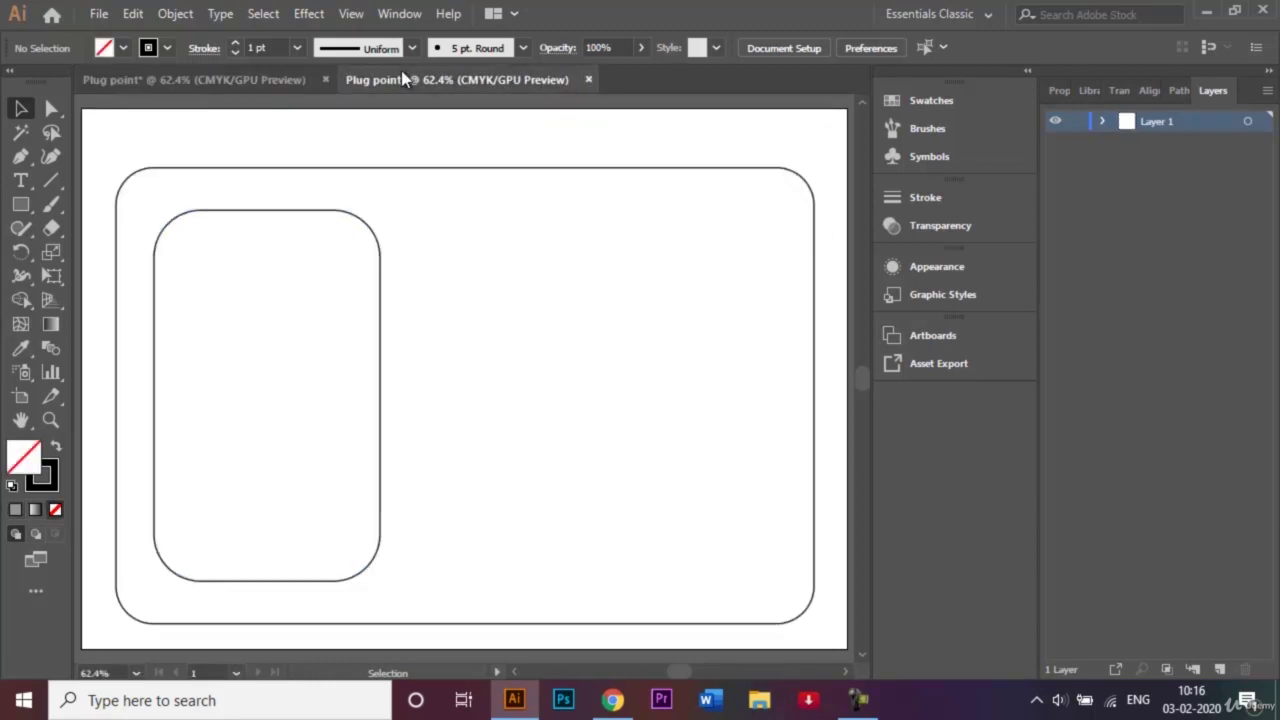
- Create a 10 × 10 mm circle and move it to the tall rectangle's top-left corner
{"action": "left_click", "coordinate": [25, 205]}
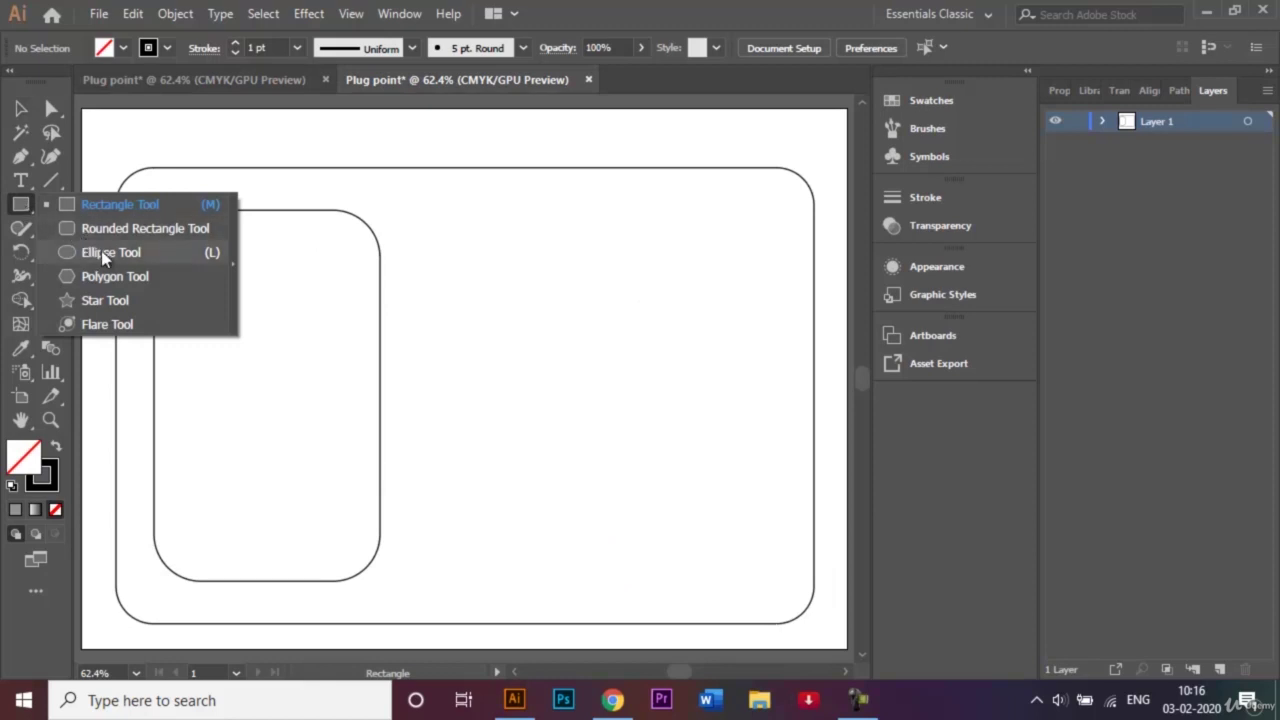
{"action": "left_click", "coordinate": [101, 252]}
{"action": "left_click", "coordinate": [220, 300]}
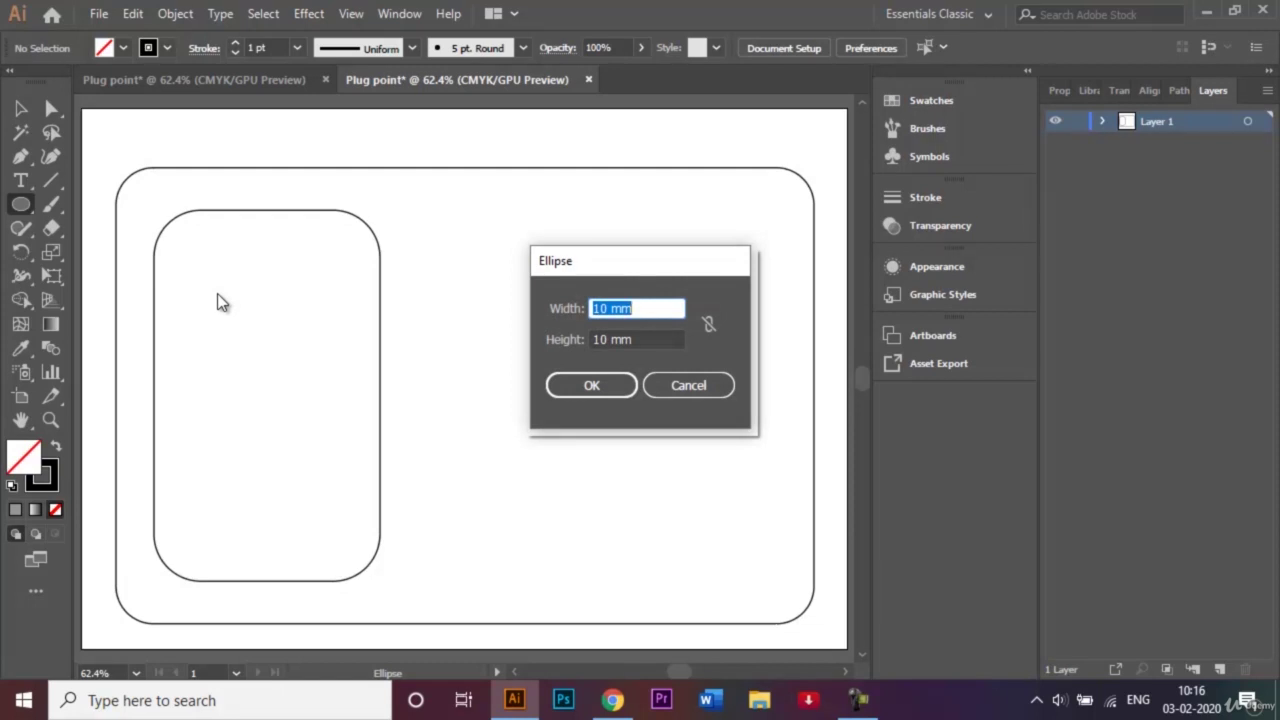
{"action": "left_click", "coordinate": [593, 387]}
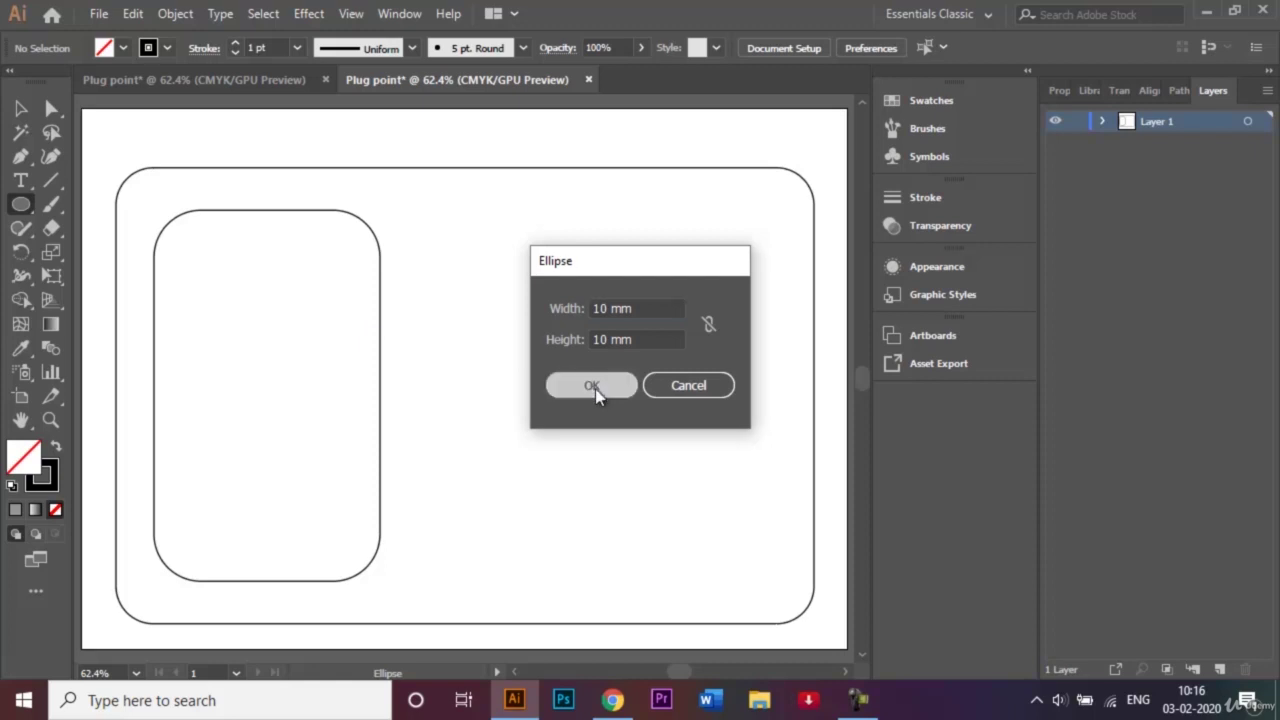
{"action": "left_click", "coordinate": [20, 130]}
{"action": "left_click", "coordinate": [21, 110]}
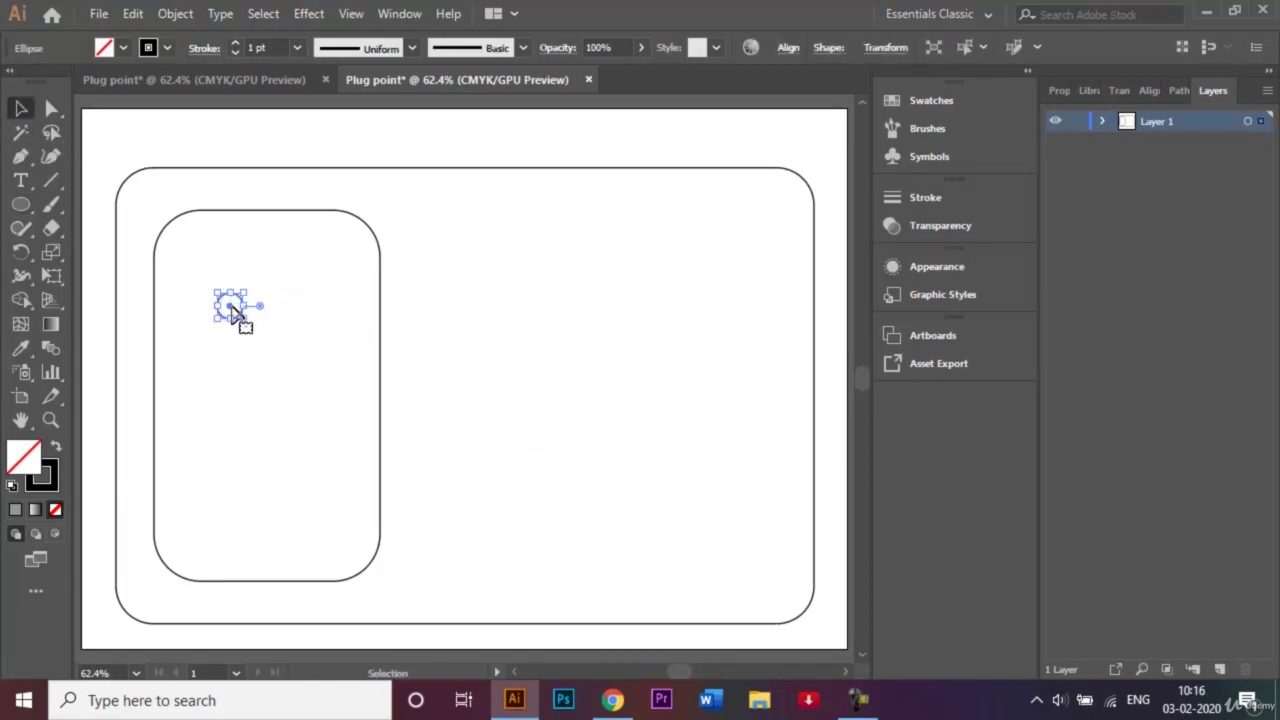
{"action": "left_click_drag", "start_coordinate": [237, 316], "coordinate": [194, 278]}
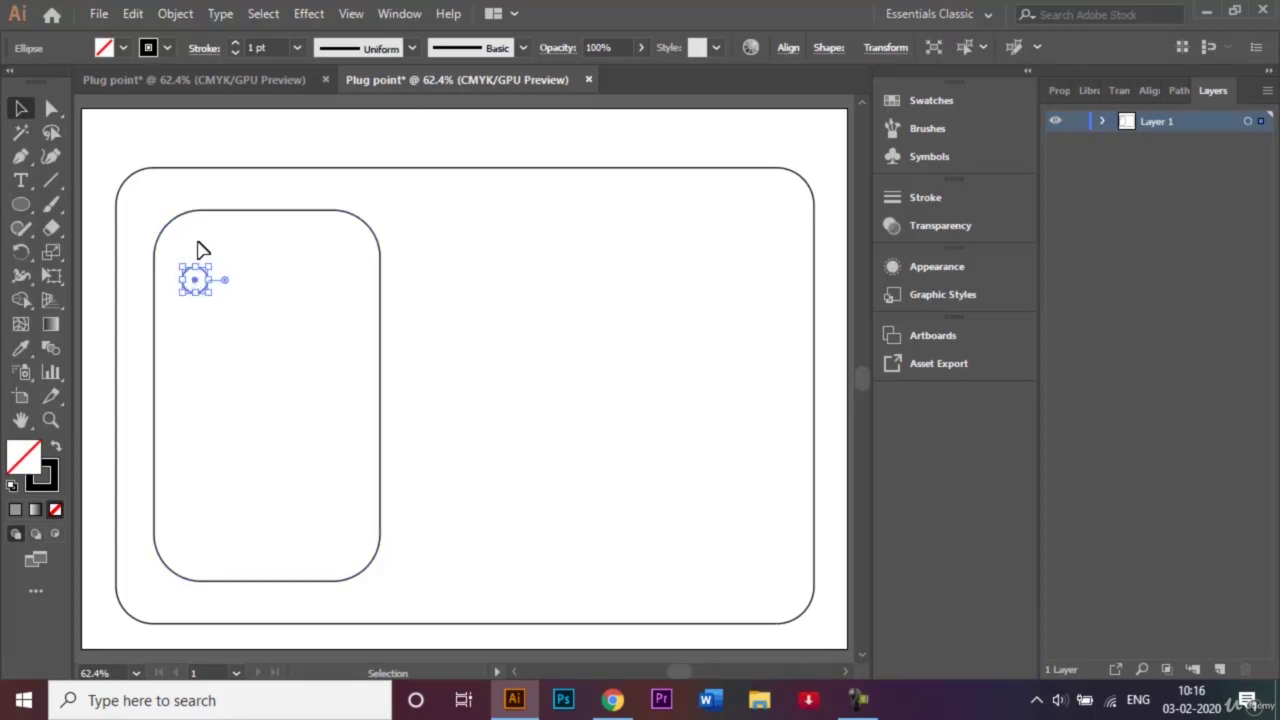
{"action": "left_click", "coordinate": [200, 252]}
{"action": "left_click_drag", "start_coordinate": [21, 203], "coordinate": [84, 207]}
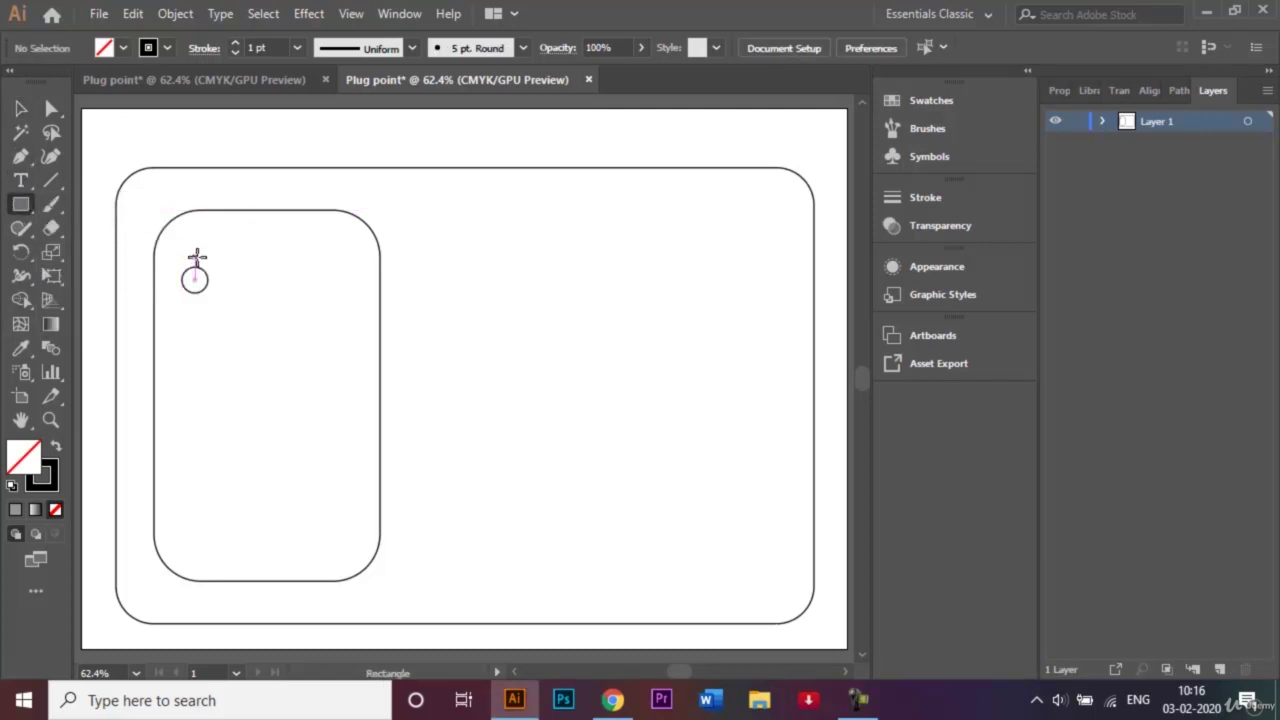
- Draw a thin upright rectangle across the circle's right side, centred vertically on it
{"action": "left_click_drag", "start_coordinate": [194, 256], "coordinate": [209, 299]}
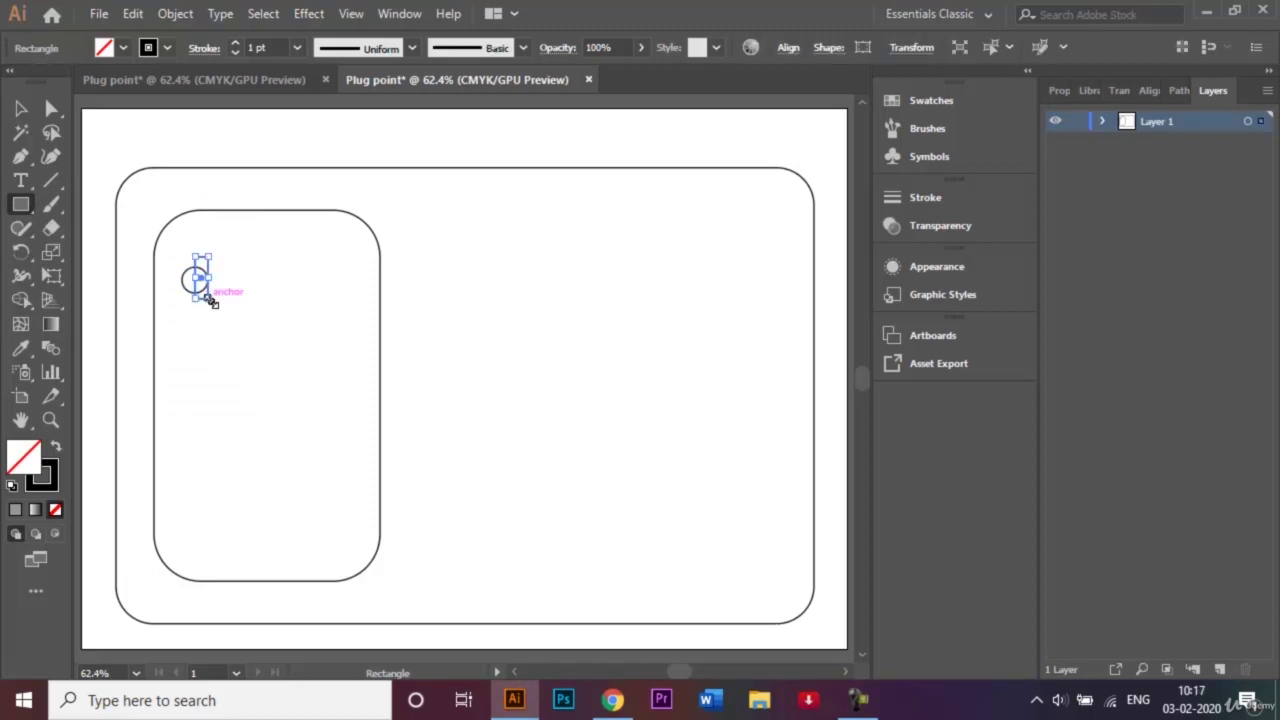
{"action": "left_click", "coordinate": [20, 109]}
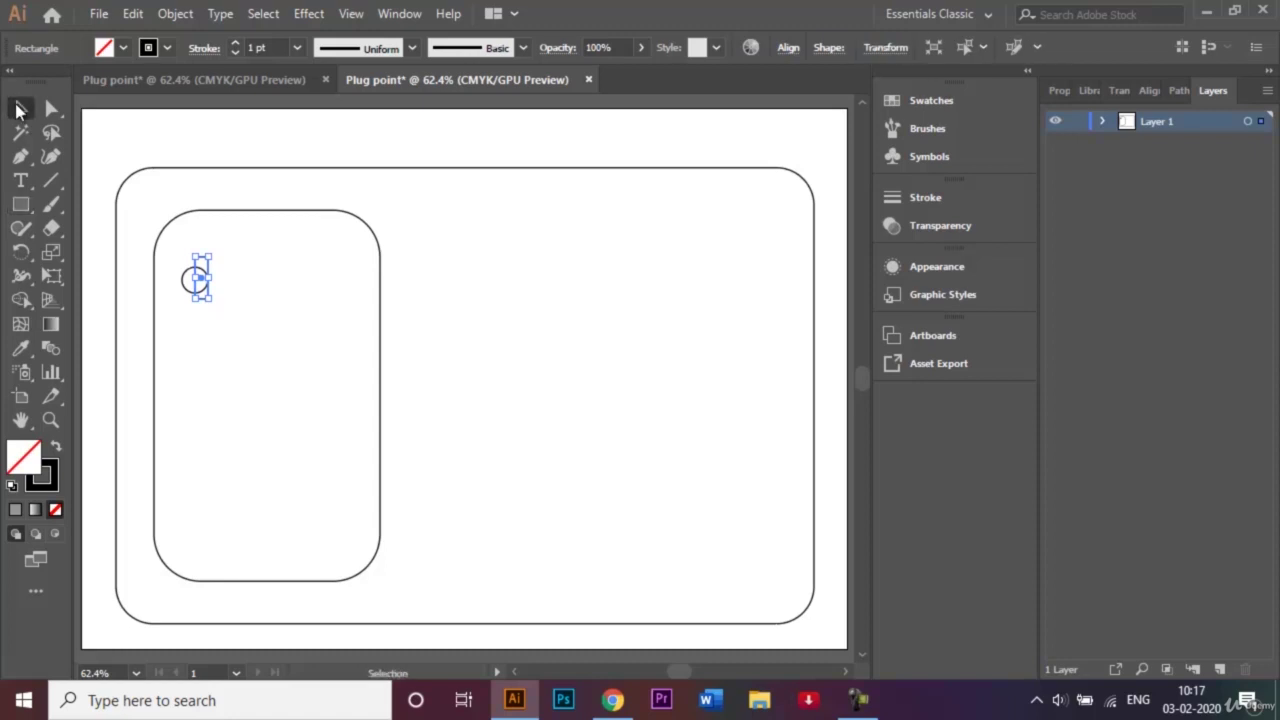
{"action": "left_click", "coordinate": [252, 372]}
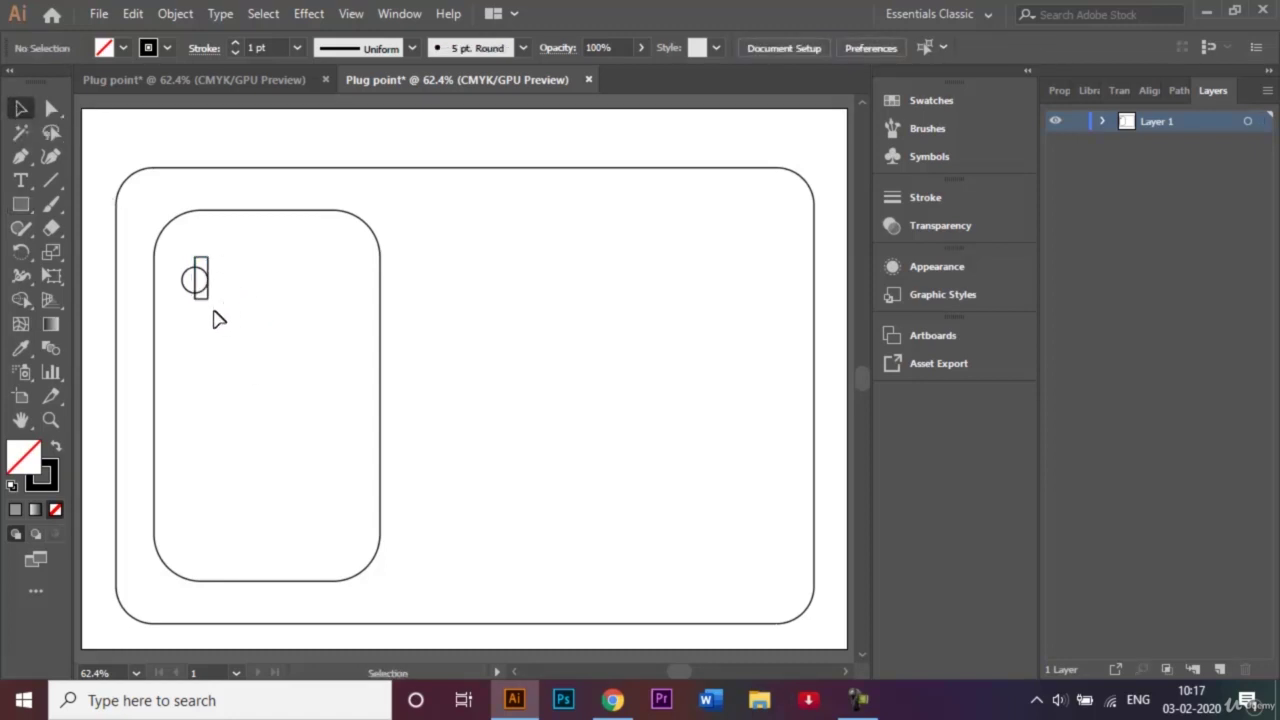
{"action": "left_click_drag", "start_coordinate": [211, 313], "coordinate": [185, 257]}
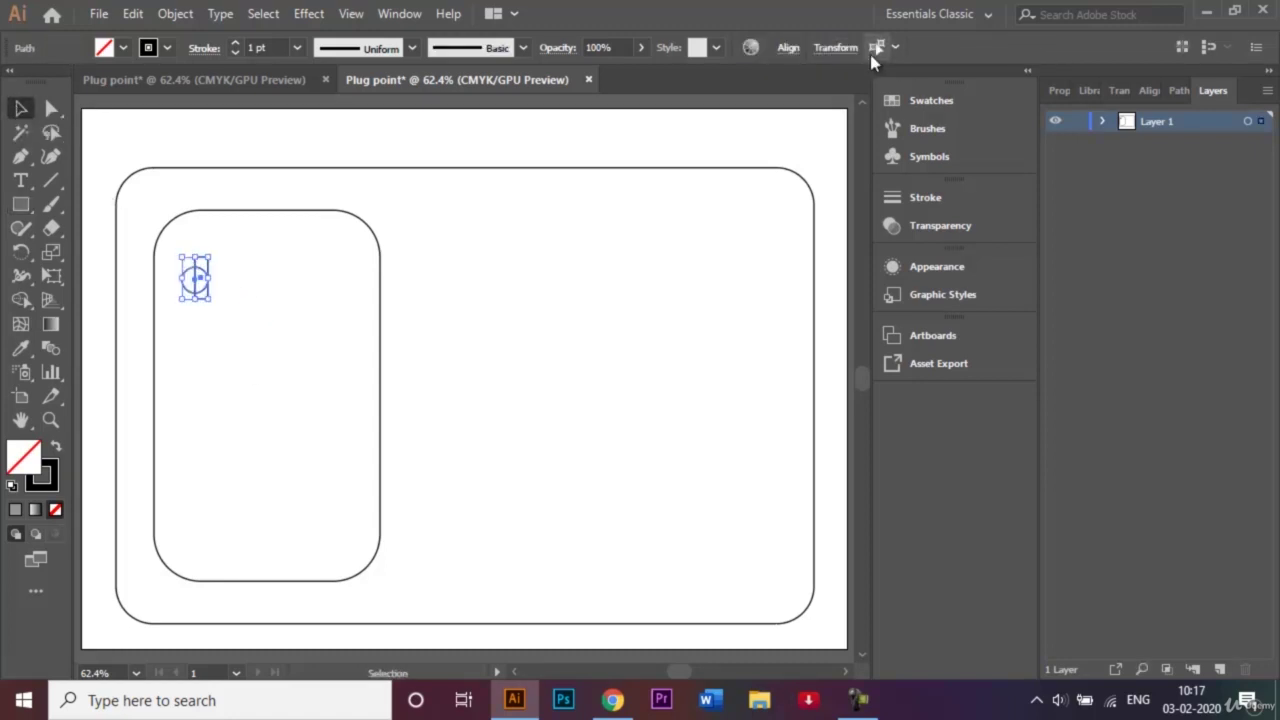
{"action": "left_click", "coordinate": [1147, 90]}
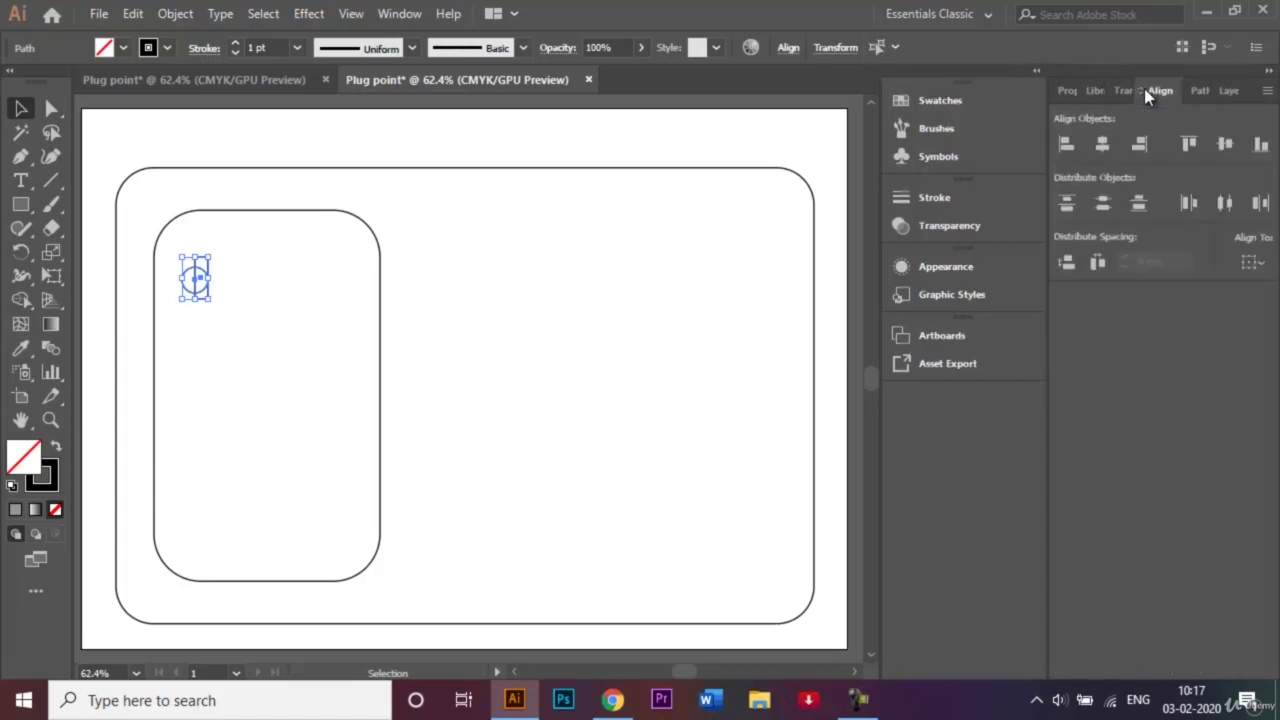
{"action": "left_click", "coordinate": [1226, 146]}
{"action": "left_click", "coordinate": [494, 354]}
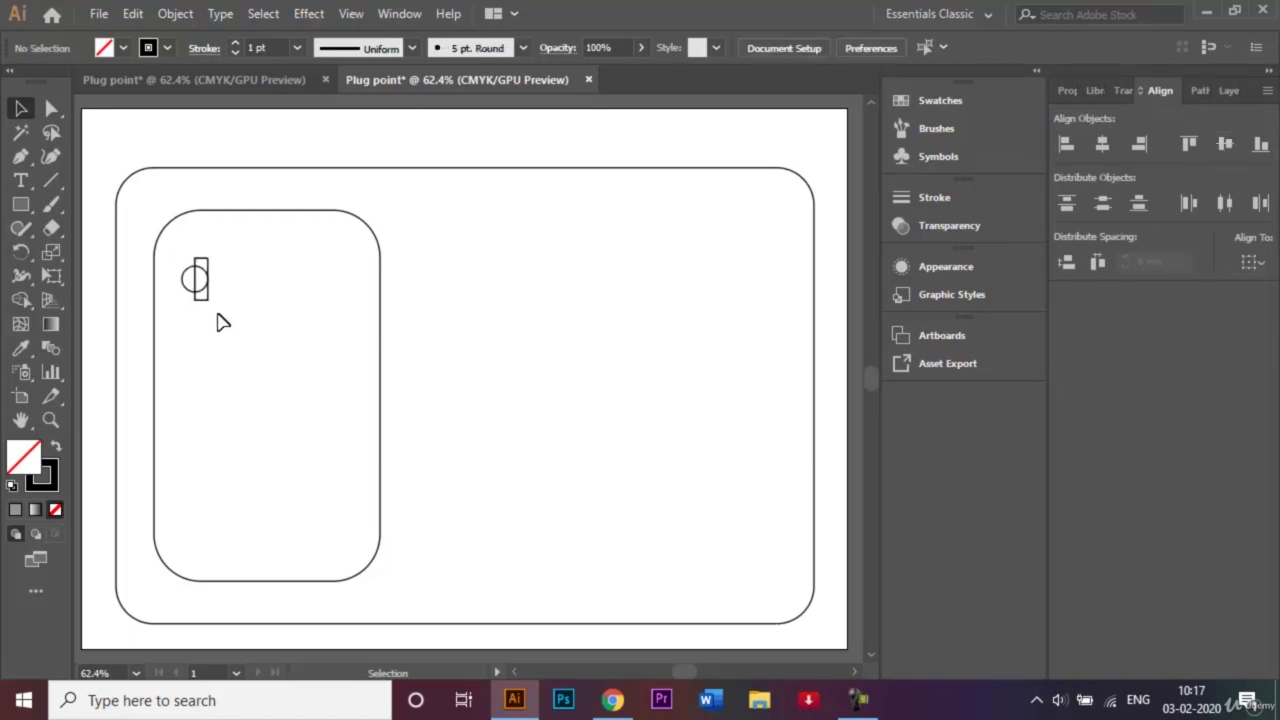
{"action": "left_click_drag", "start_coordinate": [222, 321], "coordinate": [180, 246]}
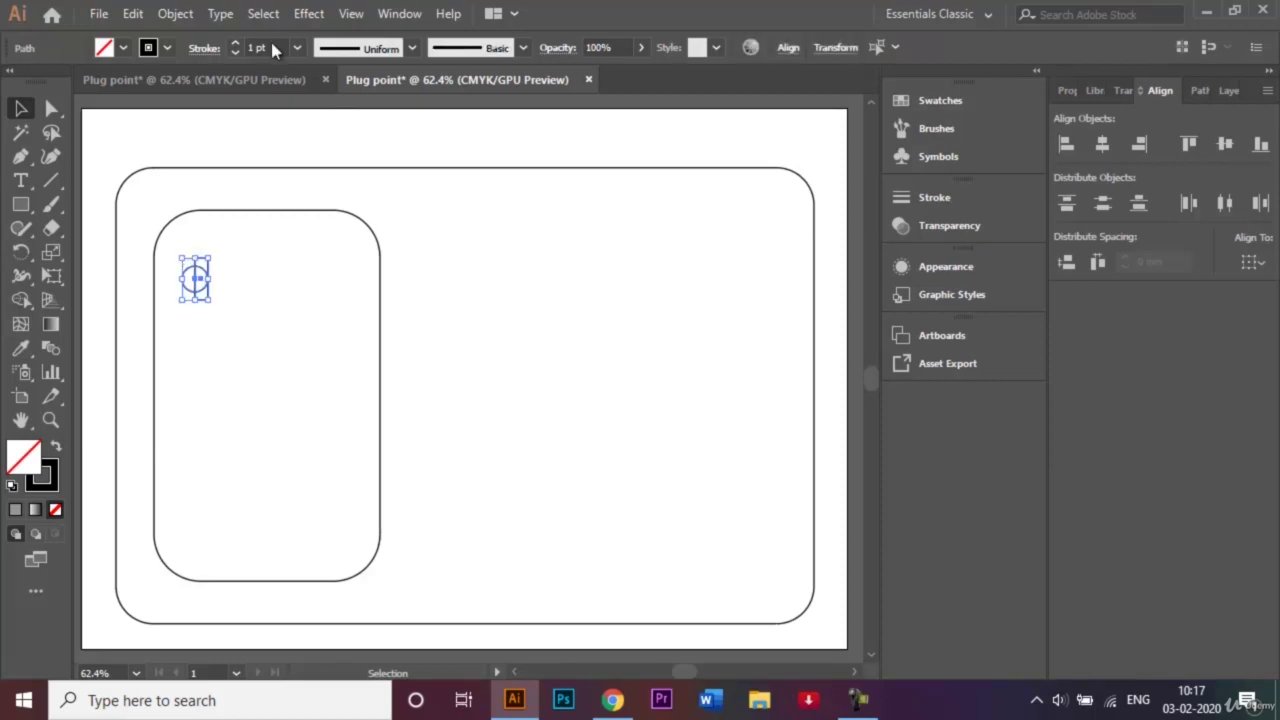
{"action": "left_click", "coordinate": [174, 14]}
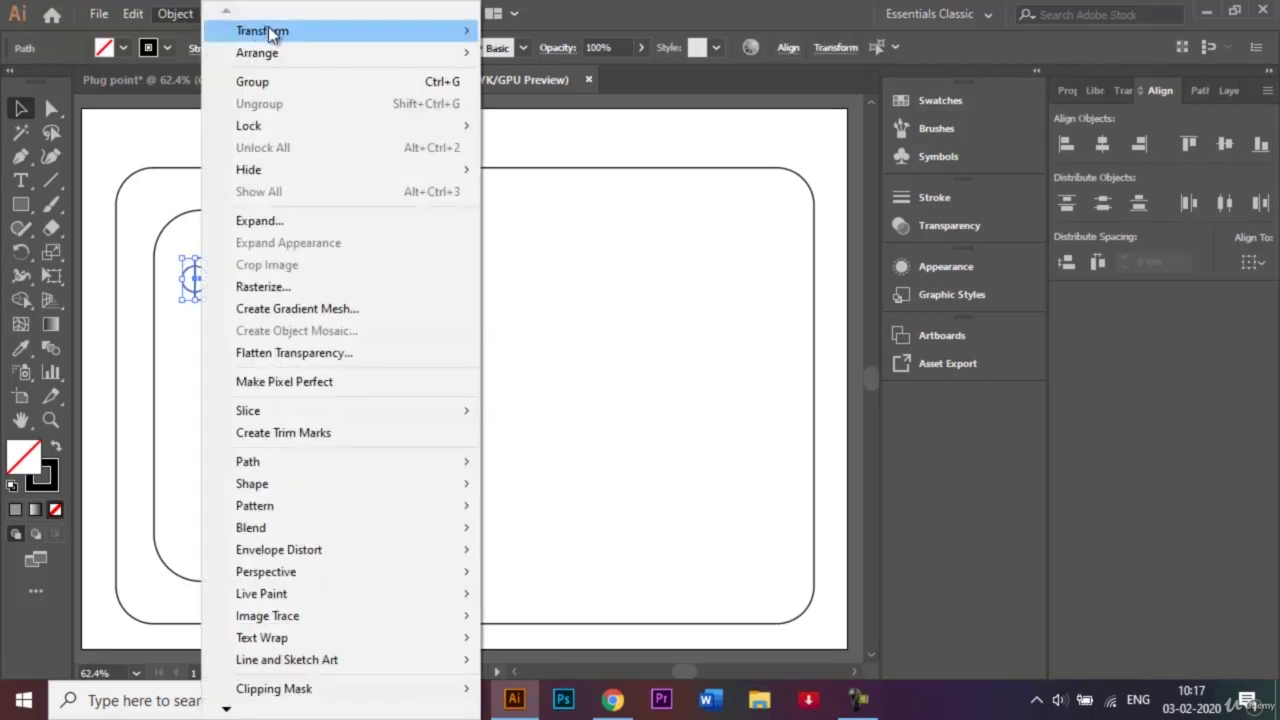
- Reflect a copy of the pin across the vertical axis and nudge it to the upper right
{"action": "mouse_move", "coordinate": [270, 32]}
{"action": "left_click", "coordinate": [570, 102]}
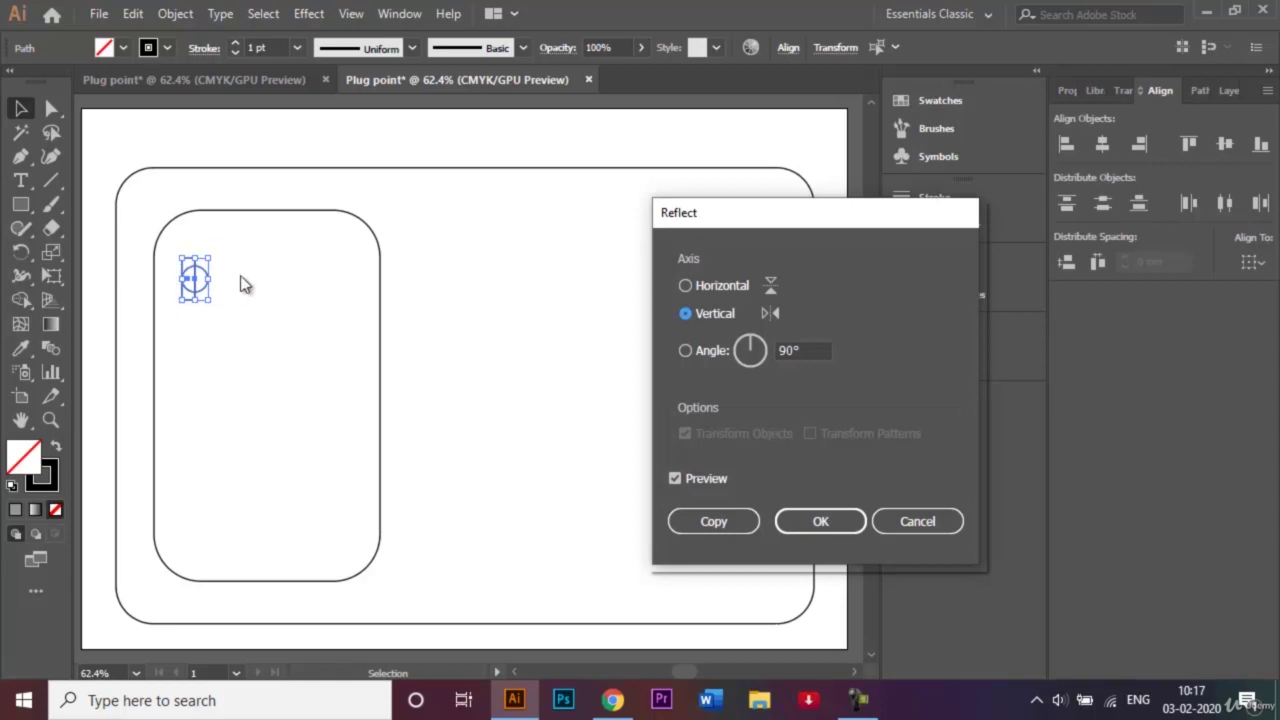
{"action": "left_click", "coordinate": [722, 523]}
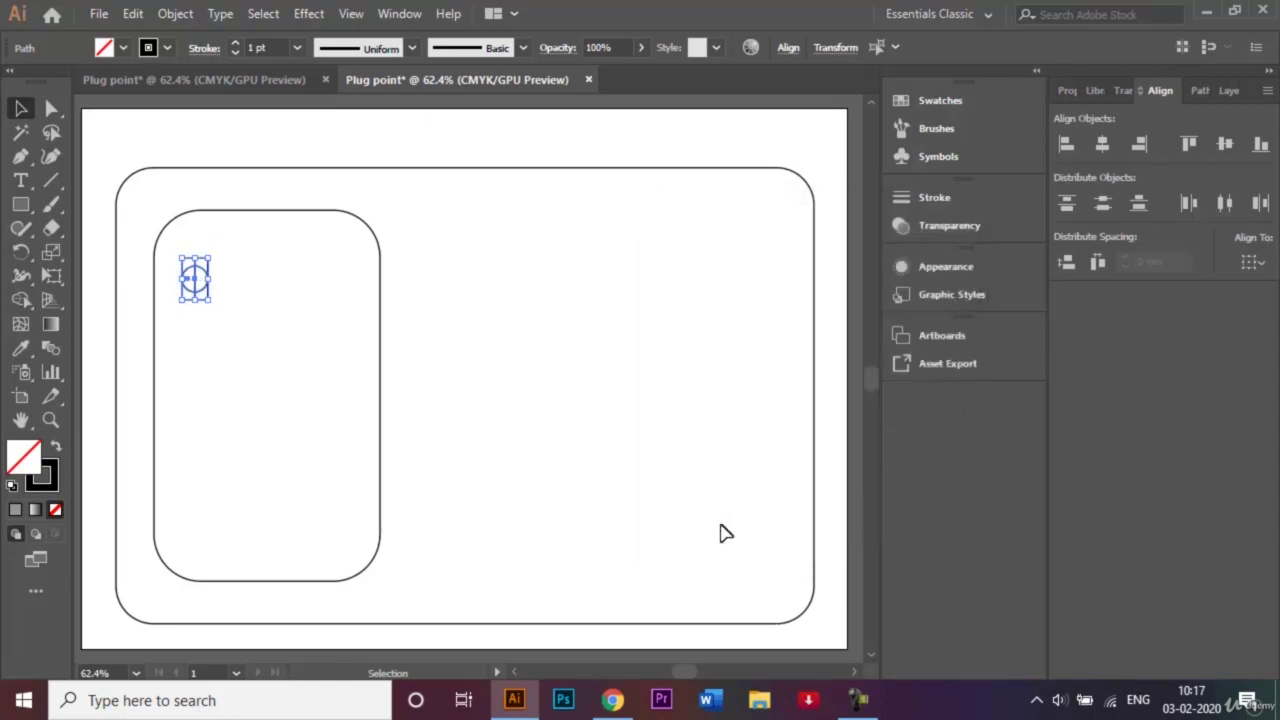
{"action": "key", "text": "shift+Right"}
{"action": "key", "text": "shift+Right"}
{"action": "key", "text": "shift+Right"}
{"action": "key", "text": "shift+Right"}
{"action": "key", "text": "shift+Right"}
{"action": "key", "text": "shift+Right"}
{"action": "key", "text": "shift+Right"}
{"action": "key", "text": "shift+Right"}
{"action": "key", "text": "shift+Right"}
{"action": "key", "text": "shift+Right"}
{"action": "key", "text": "shift+Right"}
{"action": "key", "text": "shift+Right"}
{"action": "key", "text": "shift+Right"}
{"action": "key", "text": "shift+Right"}
{"action": "key", "text": "shift+Right"}
{"action": "key", "text": "shift+Right"}
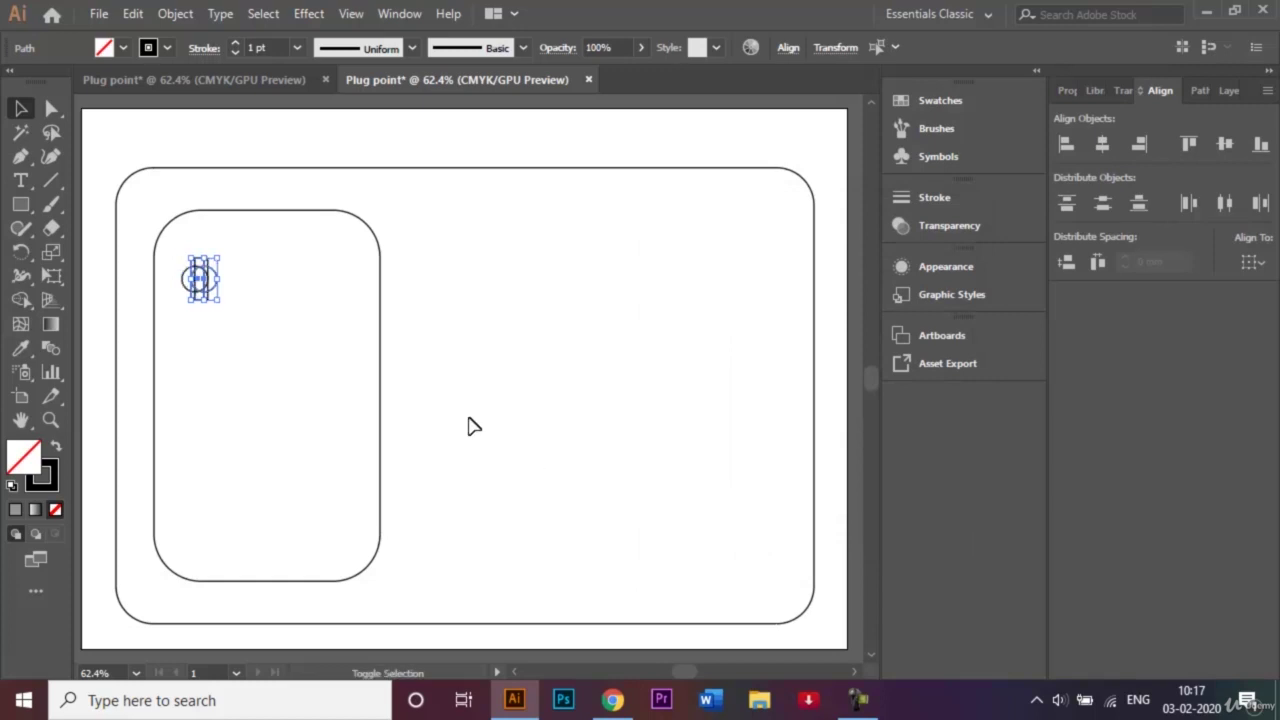
{"action": "key", "text": "shift+Right"}
{"action": "key", "text": "shift+Right"}
{"action": "key", "text": "shift+Right"}
{"action": "key", "text": "shift+Right"}
{"action": "key", "text": "shift+Right"}
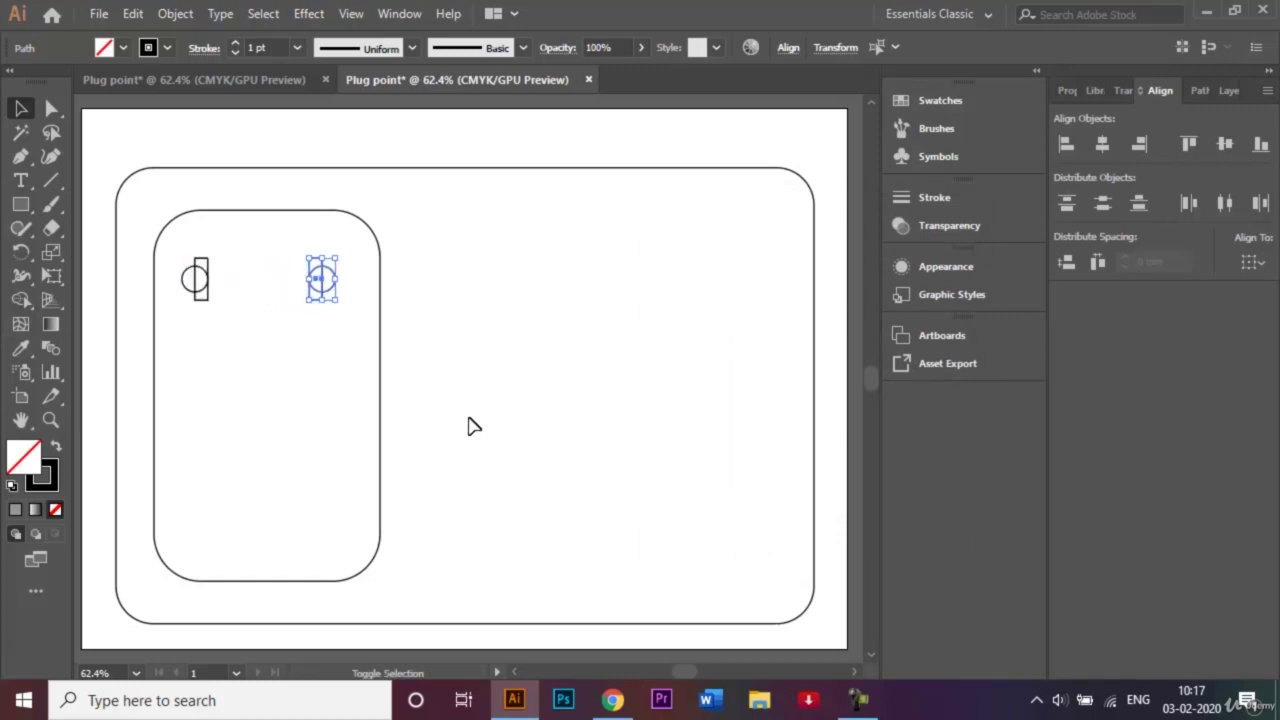
{"action": "key", "text": "shift+Right"}
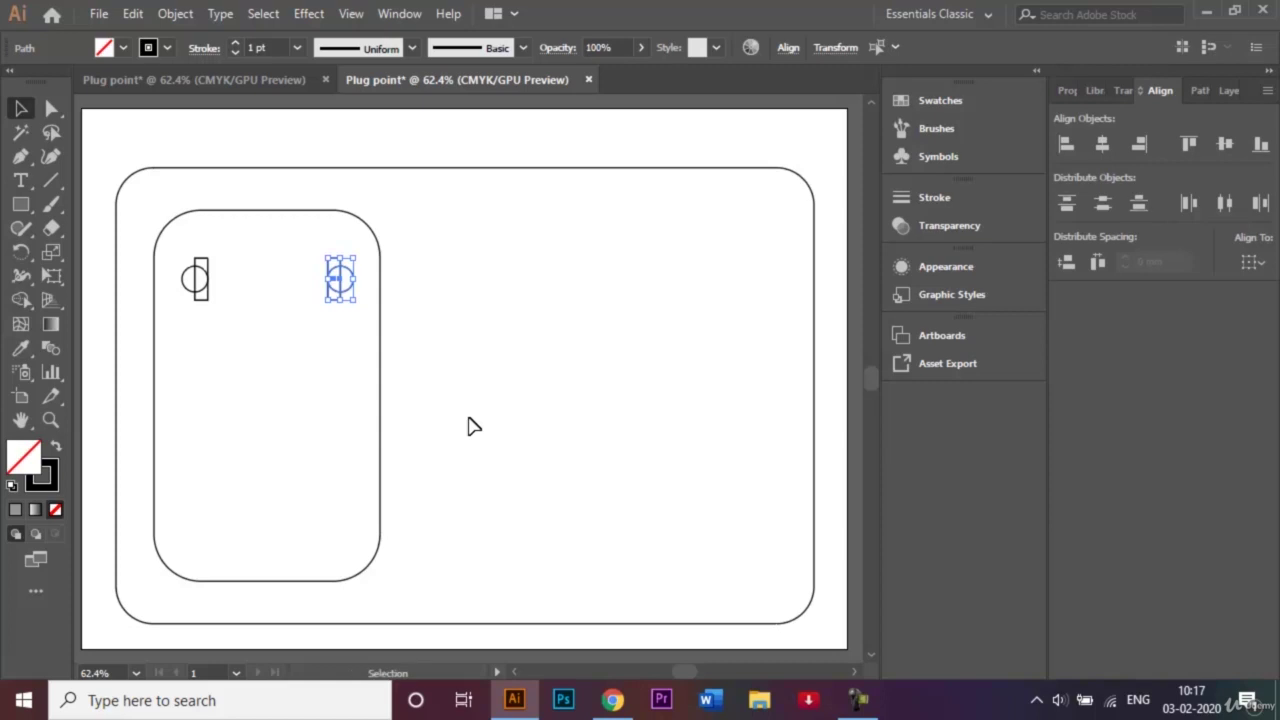
{"action": "left_click", "coordinate": [510, 423]}
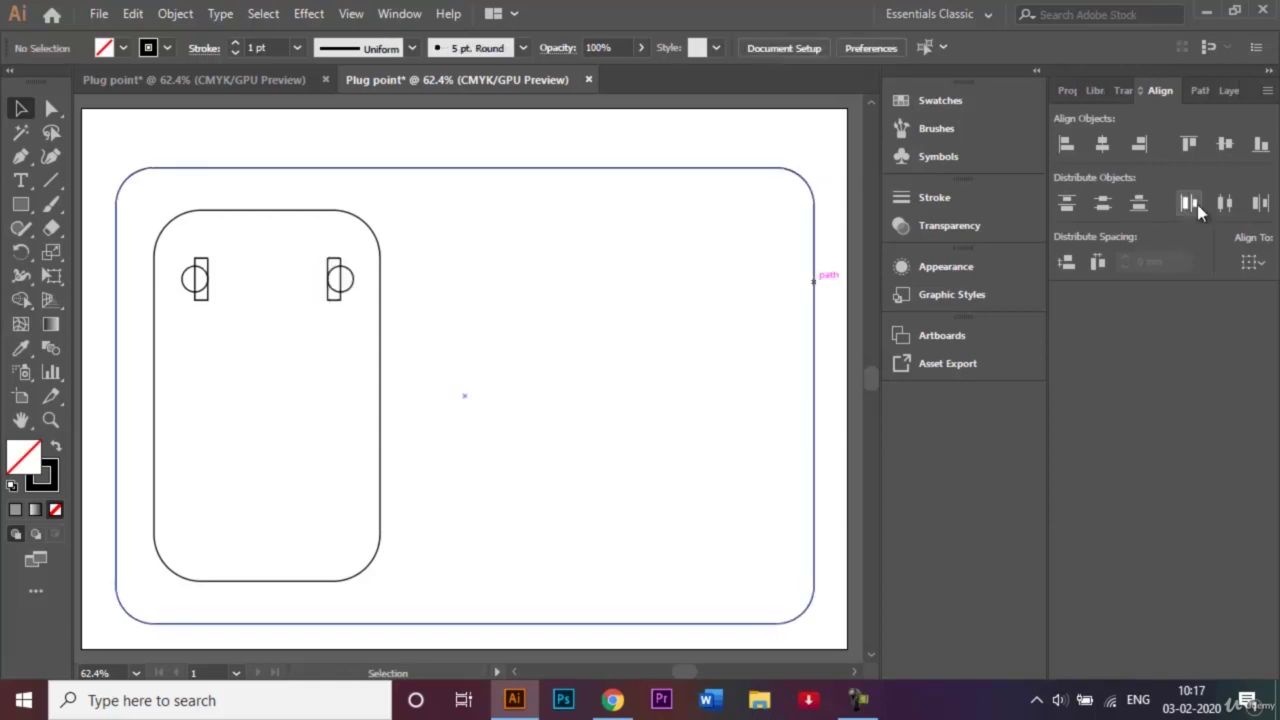
- Create a 15 mm circle in the middle of the tall socket rectangle, below the pins
{"action": "left_click", "coordinate": [1235, 93]}
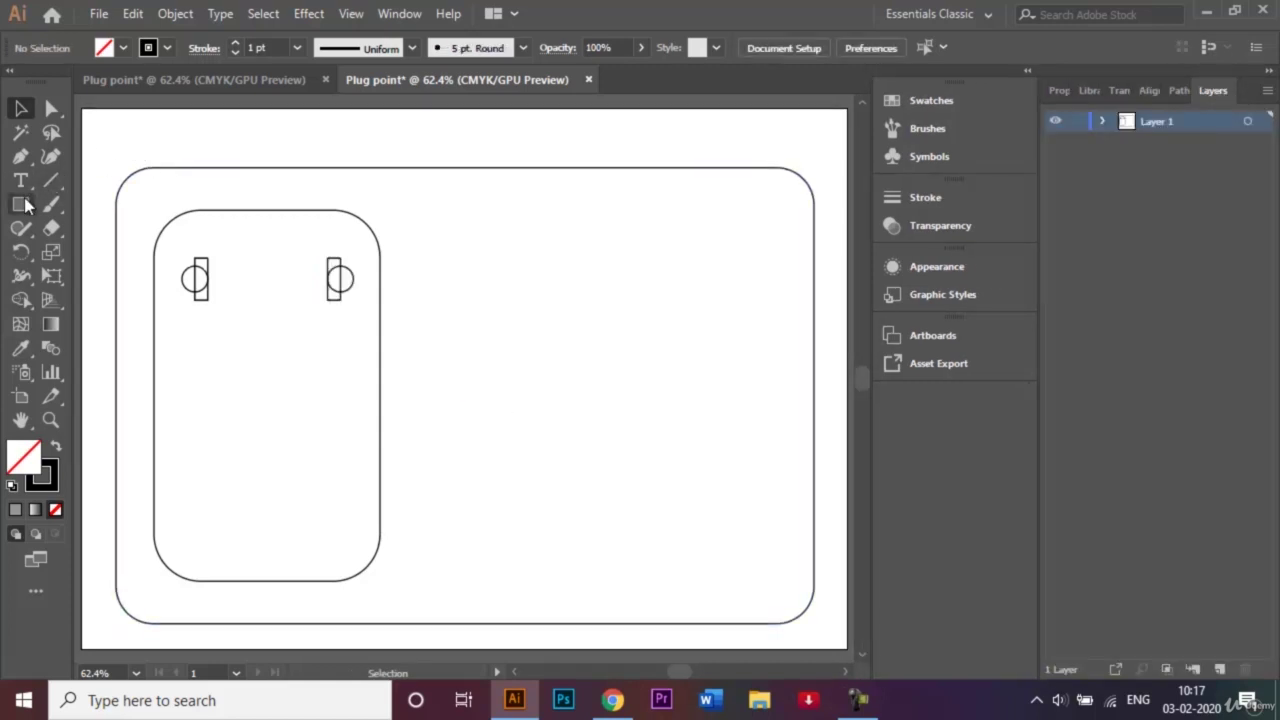
{"action": "left_click_drag", "start_coordinate": [22, 204], "coordinate": [110, 260]}
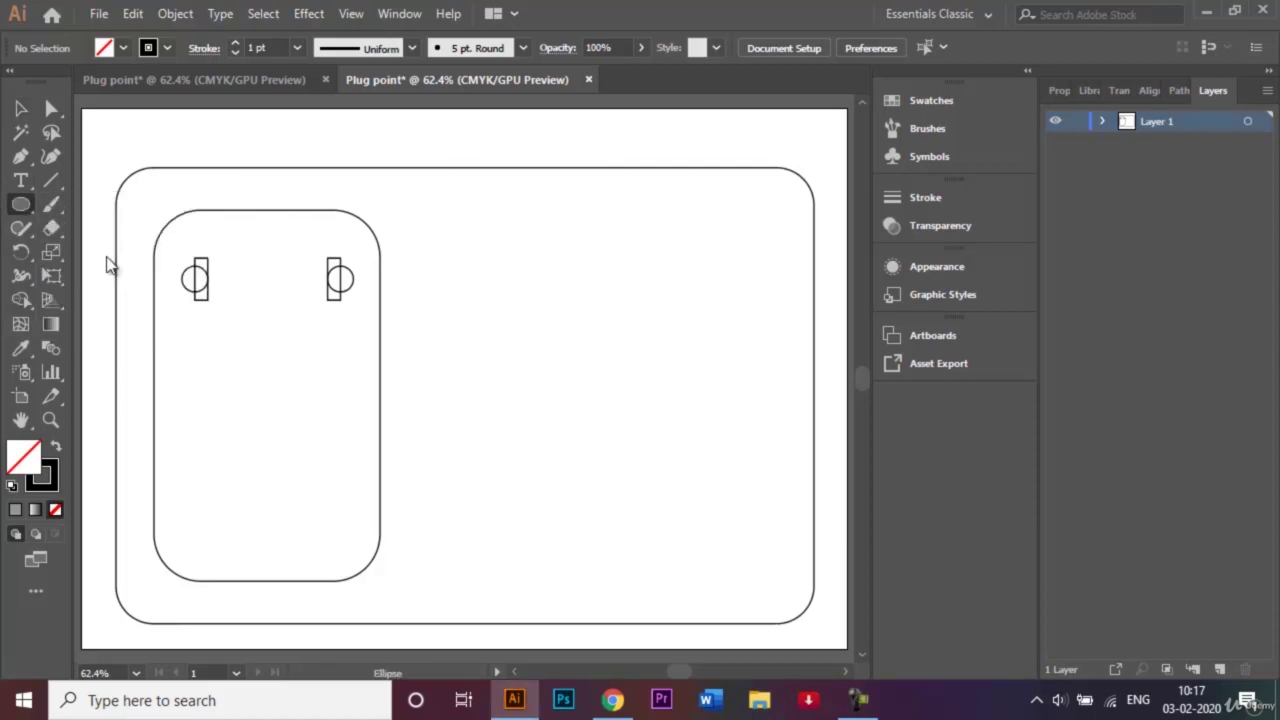
{"action": "left_click", "coordinate": [266, 391]}
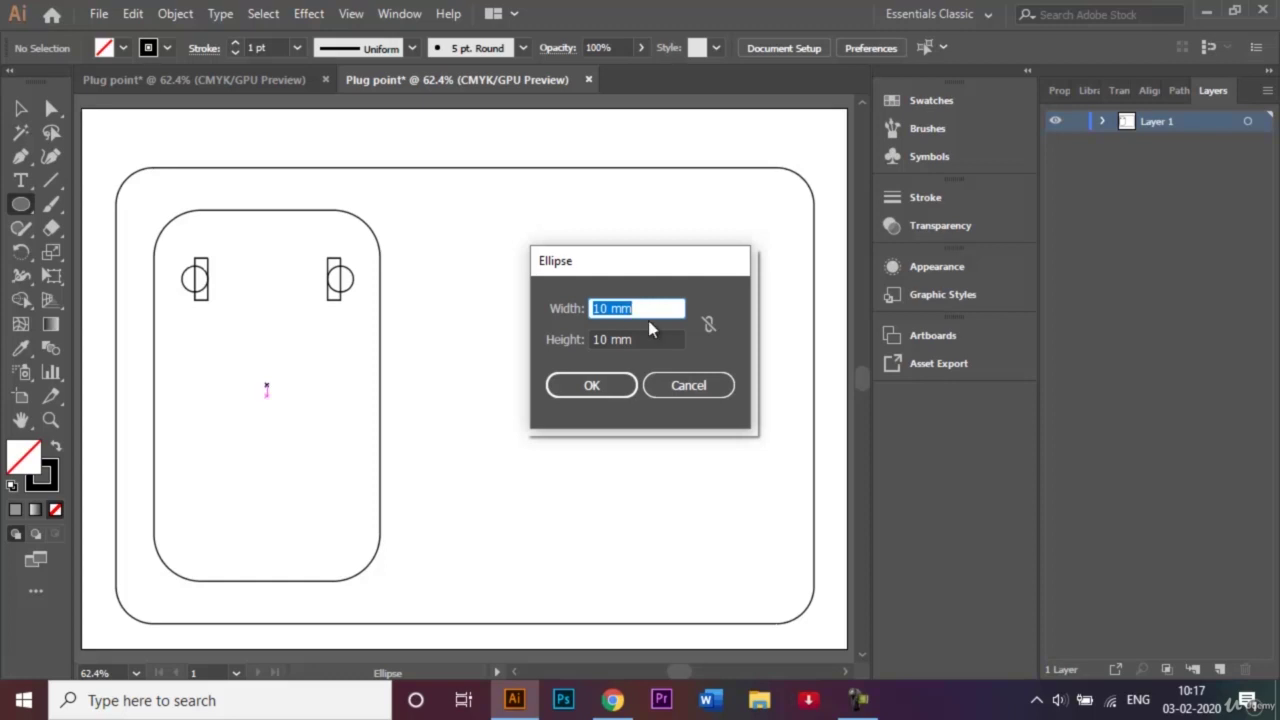
{"action": "left_click", "coordinate": [607, 308]}
{"action": "key", "text": "shift+Left"}
{"action": "key", "text": "BackSpace"}
{"action": "type", "text": "5"}
{"action": "left_click", "coordinate": [605, 338]}
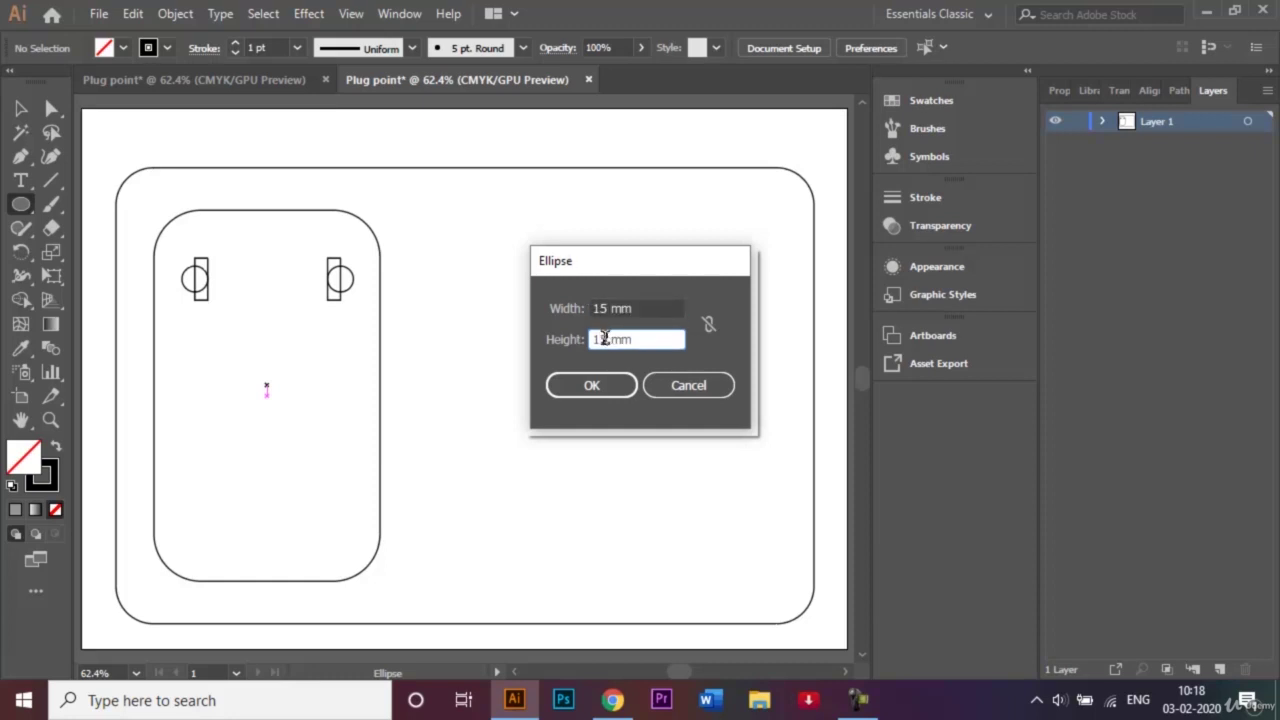
{"action": "left_click", "coordinate": [591, 385]}
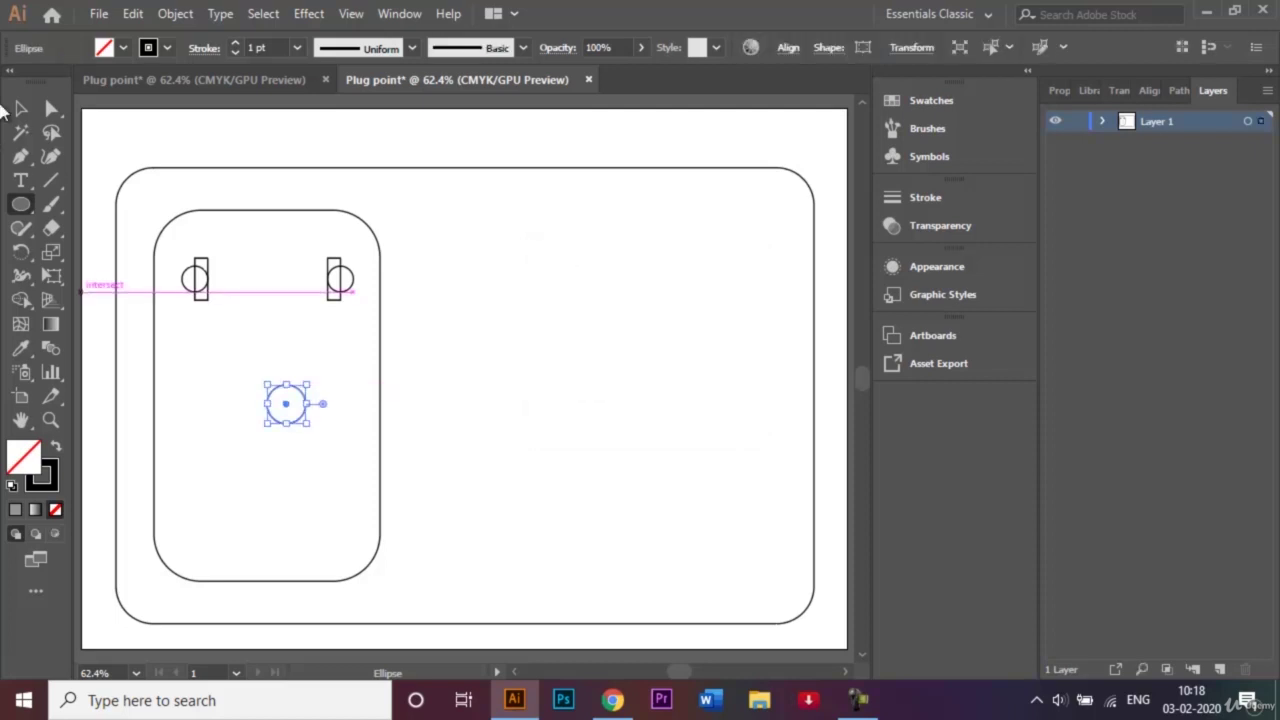
- Reposition the larger circle up-left, then nudge it slightly down on the inner plate
{"action": "left_click", "coordinate": [18, 115]}
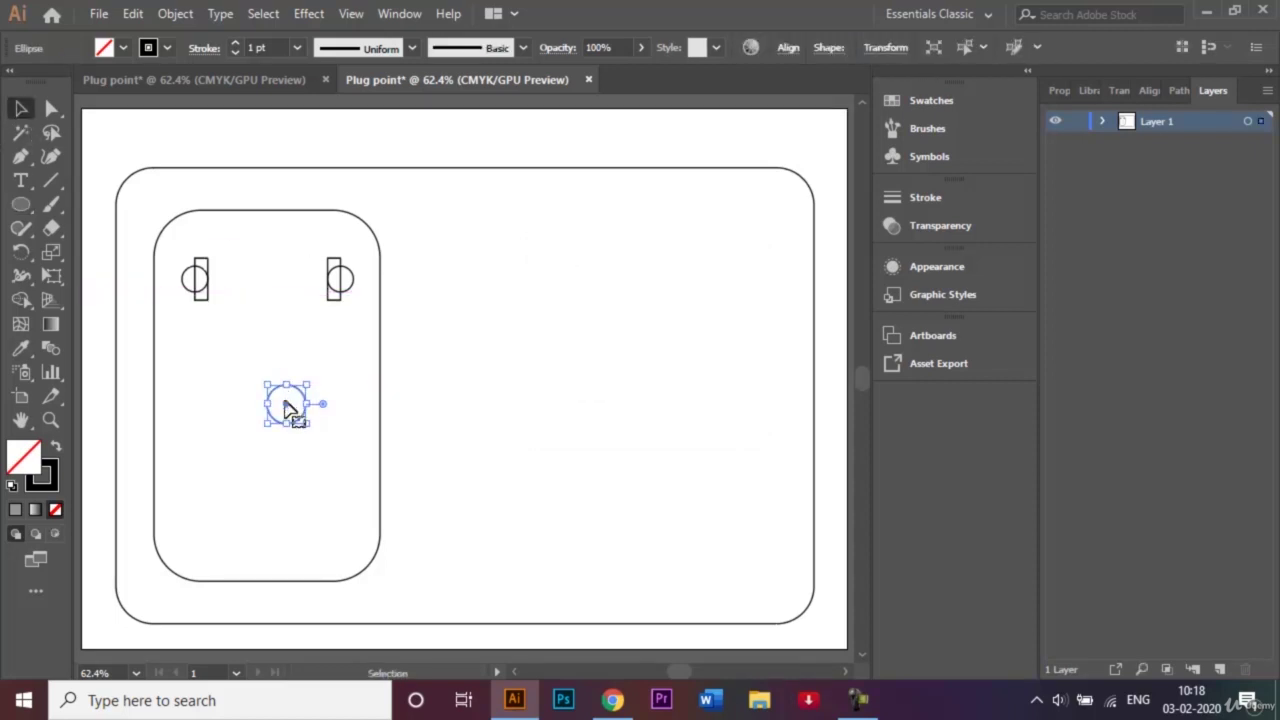
{"action": "left_click_drag", "start_coordinate": [286, 404], "coordinate": [267, 360]}
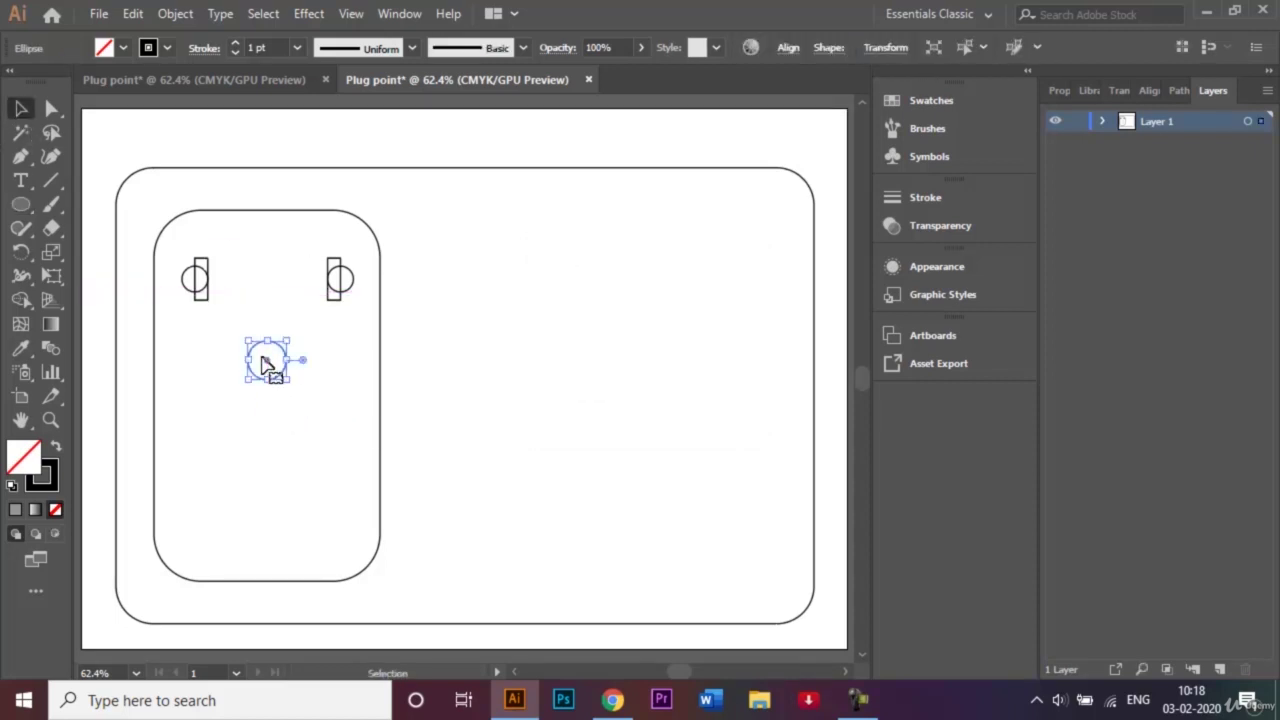
{"action": "left_click", "coordinate": [346, 379]}
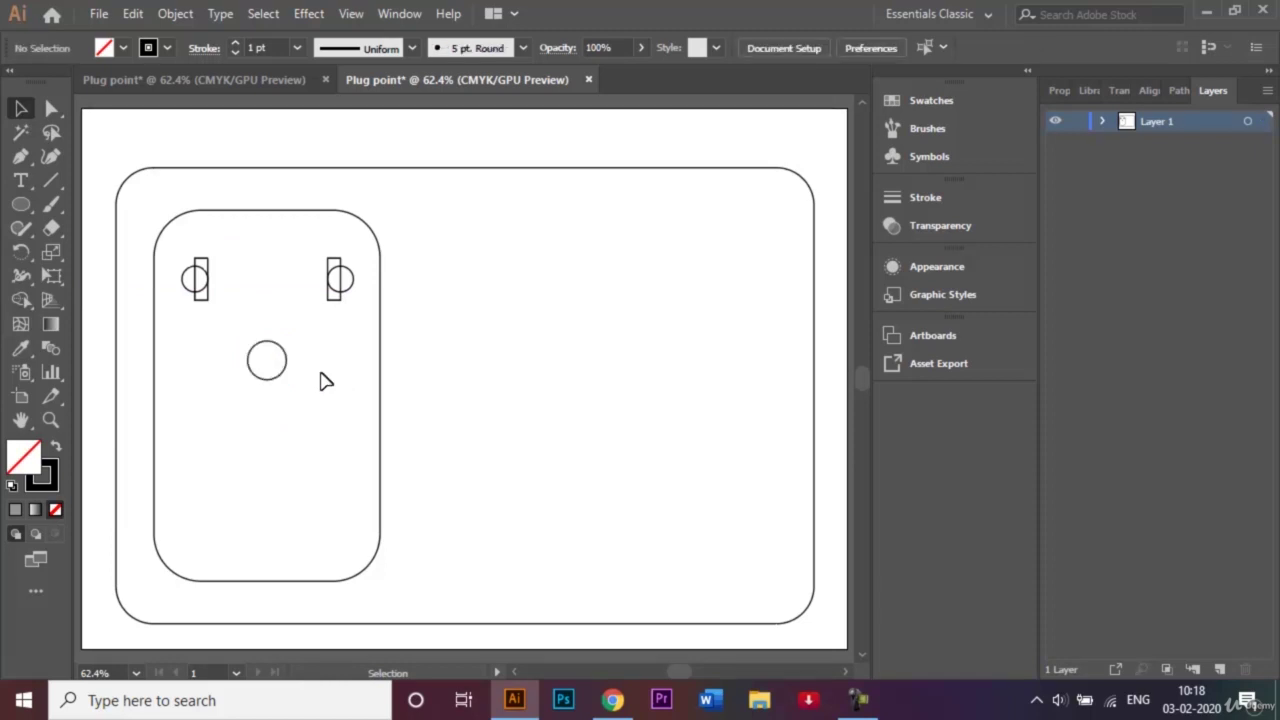
{"action": "left_click", "coordinate": [266, 343]}
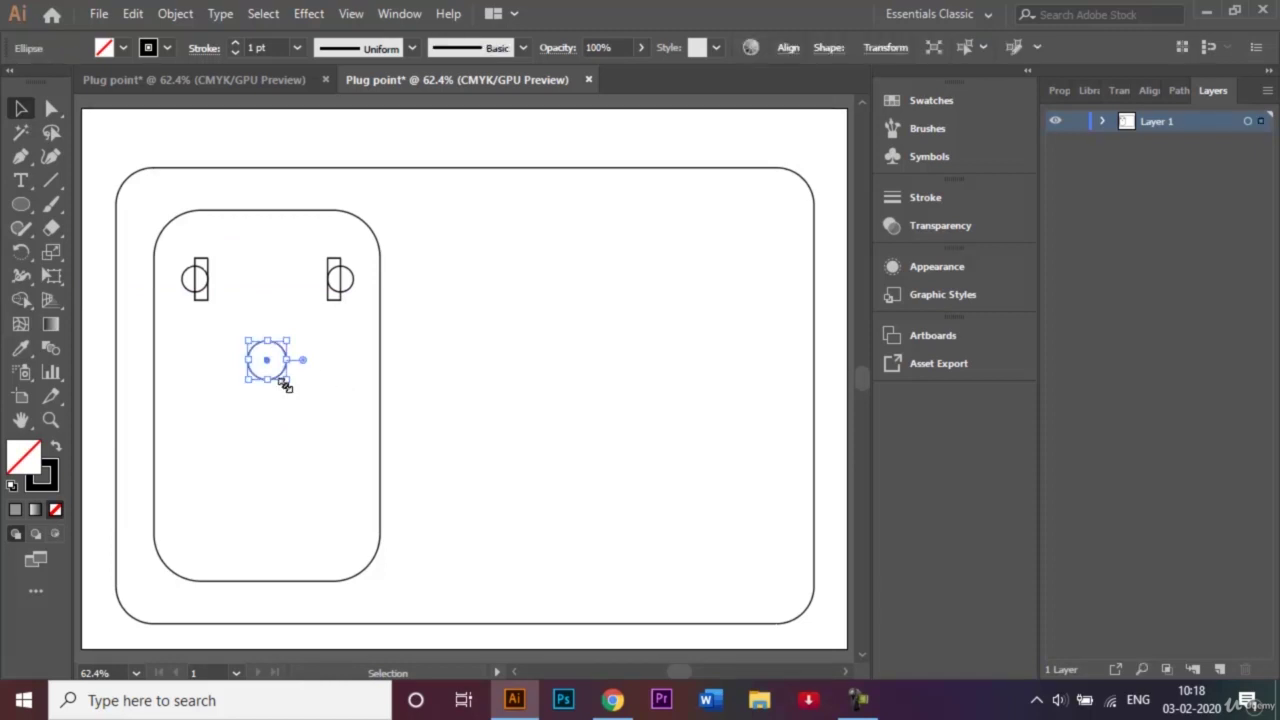
{"action": "left_click_drag", "start_coordinate": [284, 378], "coordinate": [286, 391]}
{"action": "left_click", "coordinate": [334, 400]}
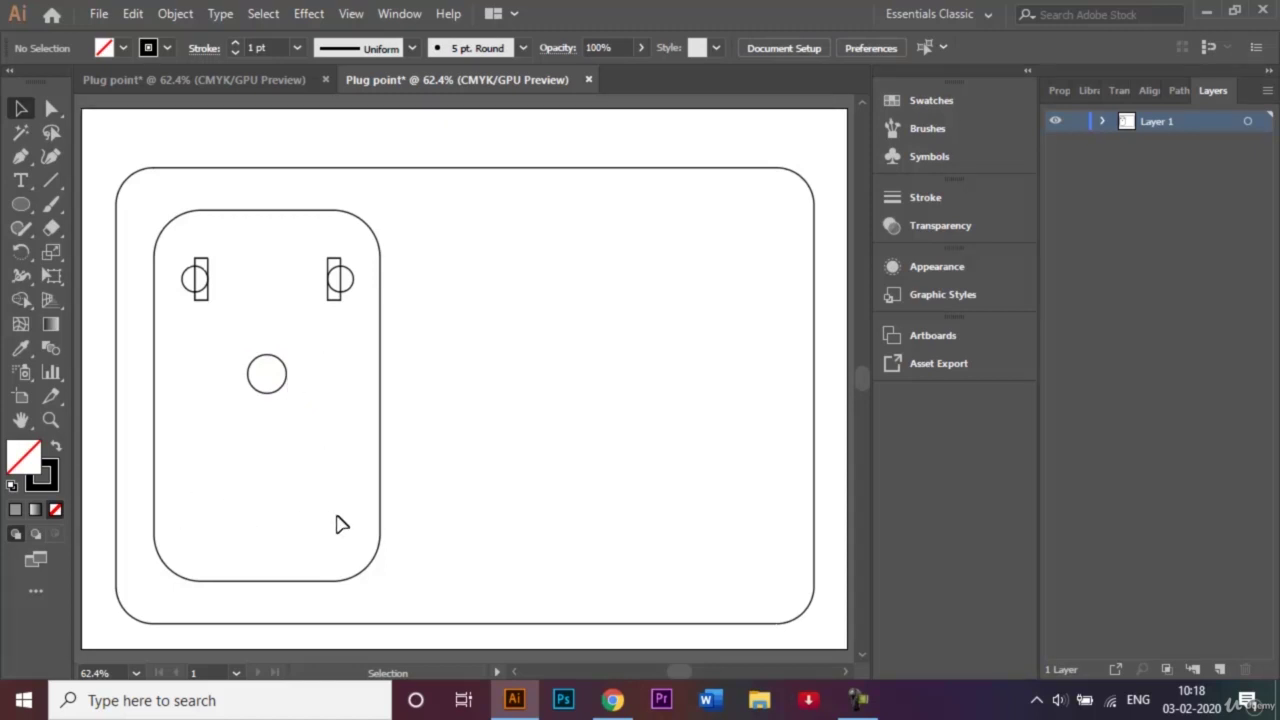
- Alt-drag a copy of the small middle circle lower on the plate, then marquee-select both lower circles
{"action": "left_click", "coordinate": [270, 378]}
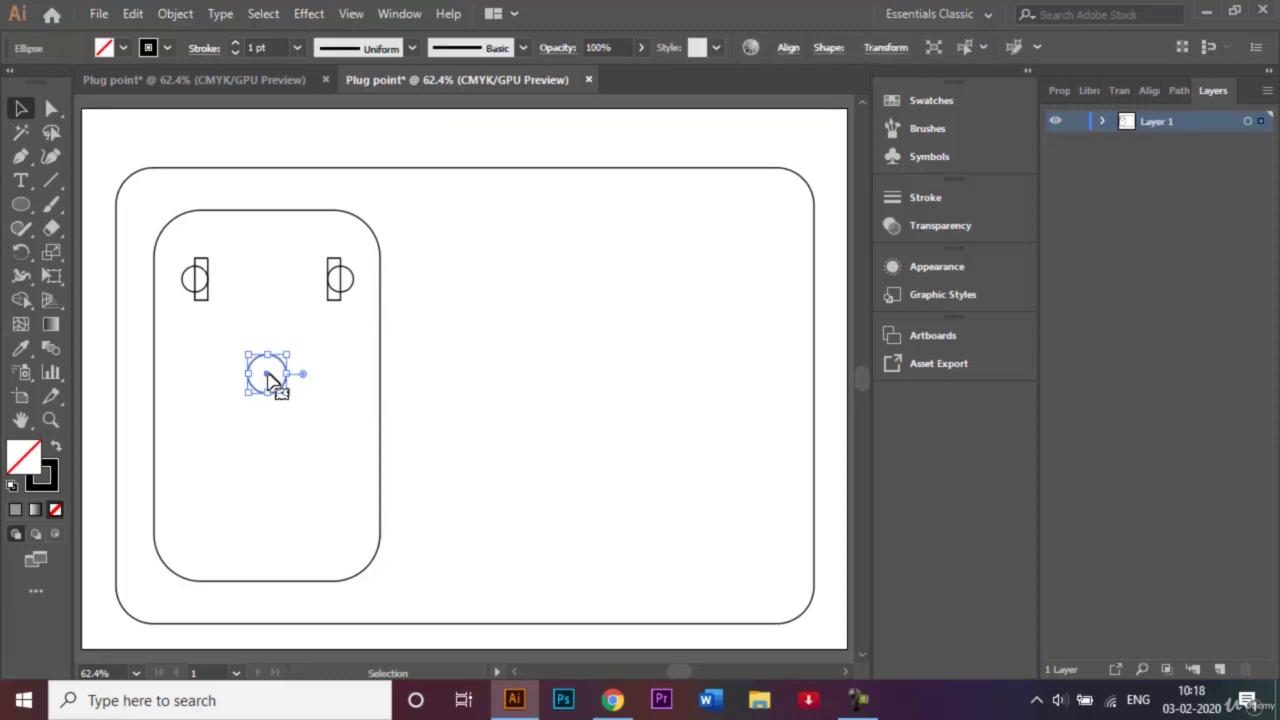
{"action": "left_click_drag", "start_coordinate": [272, 380], "coordinate": [327, 490]}
{"action": "left_click", "coordinate": [341, 381]}
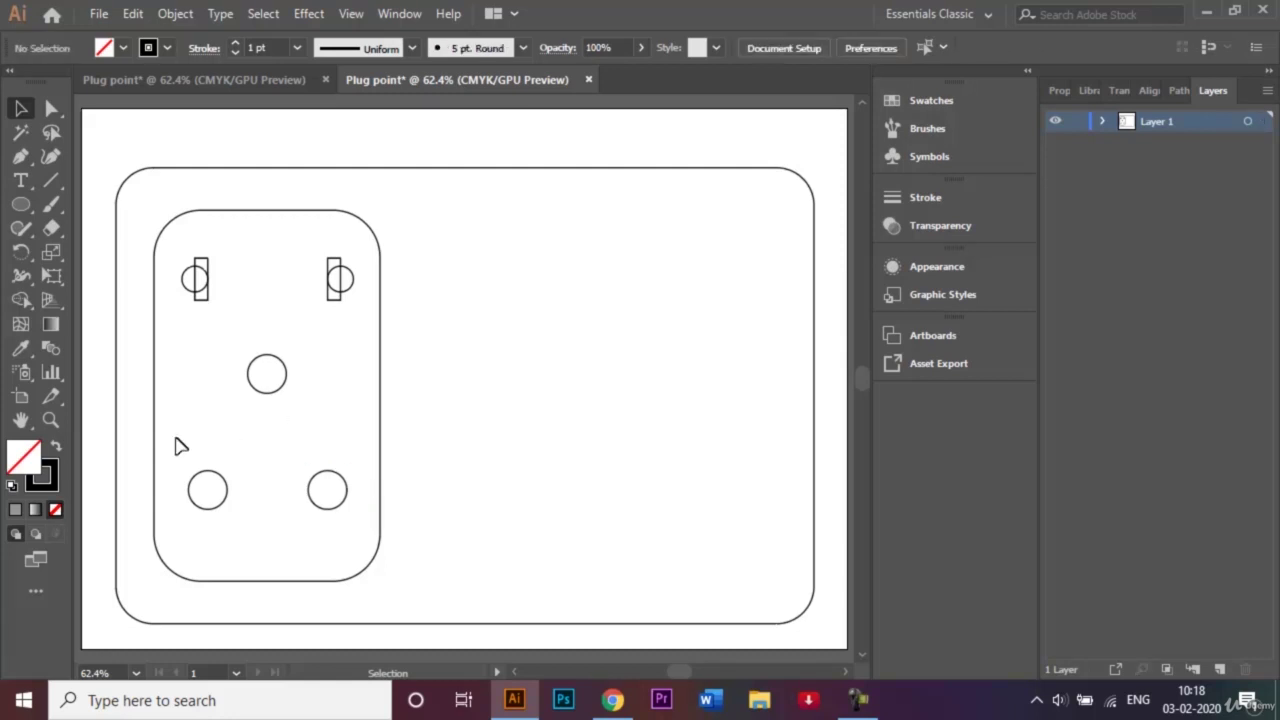
{"action": "left_click_drag", "start_coordinate": [178, 454], "coordinate": [357, 528]}
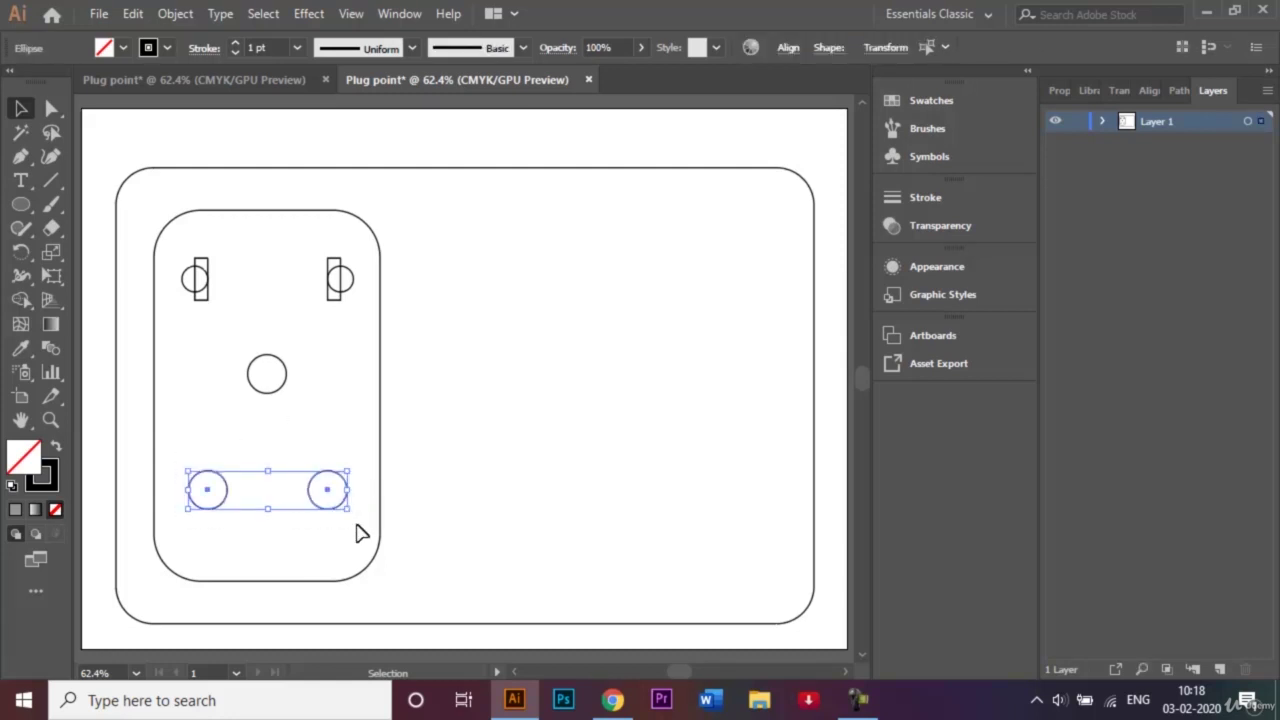
- Zoom in, squash both lower circles vertically, then stretch them back to round
{"action": "key", "text": "ctrl+1"}
{"action": "key", "text": "v"}
{"action": "key", "text": "ctrl+equal"}
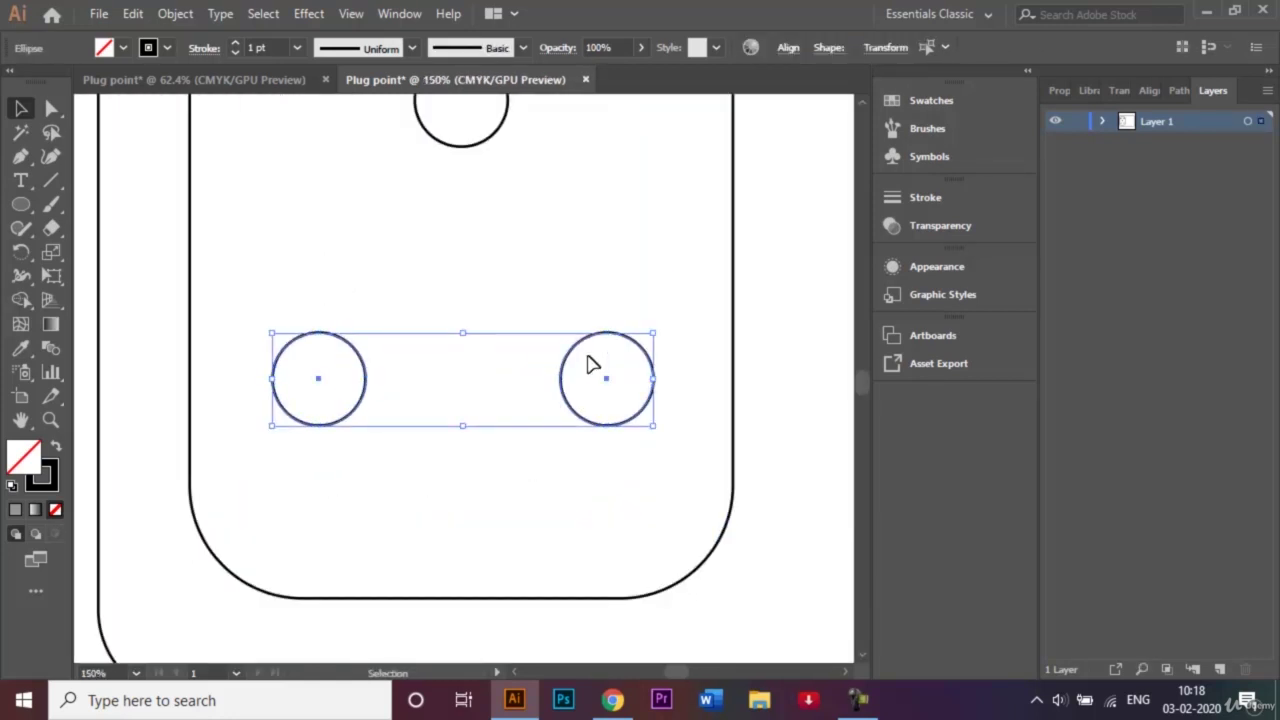
{"action": "left_click_drag", "start_coordinate": [462, 333], "coordinate": [463, 350]}
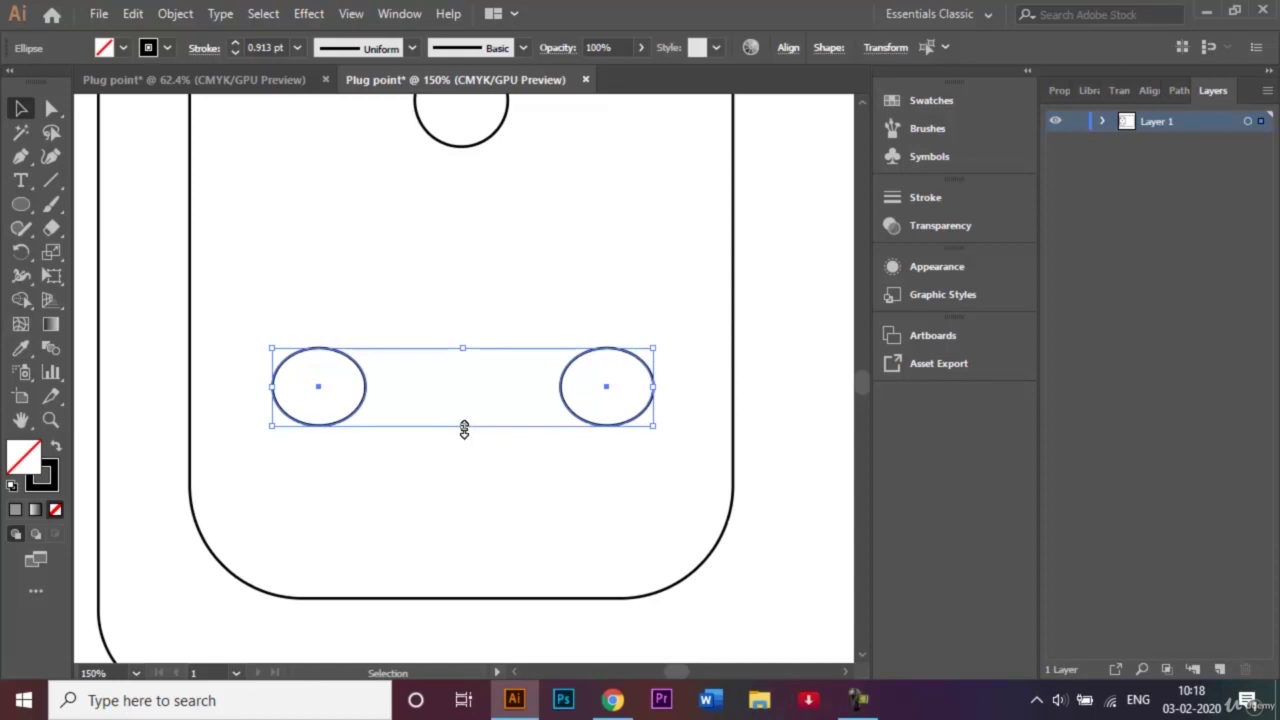
{"action": "left_click_drag", "start_coordinate": [464, 429], "coordinate": [465, 437]}
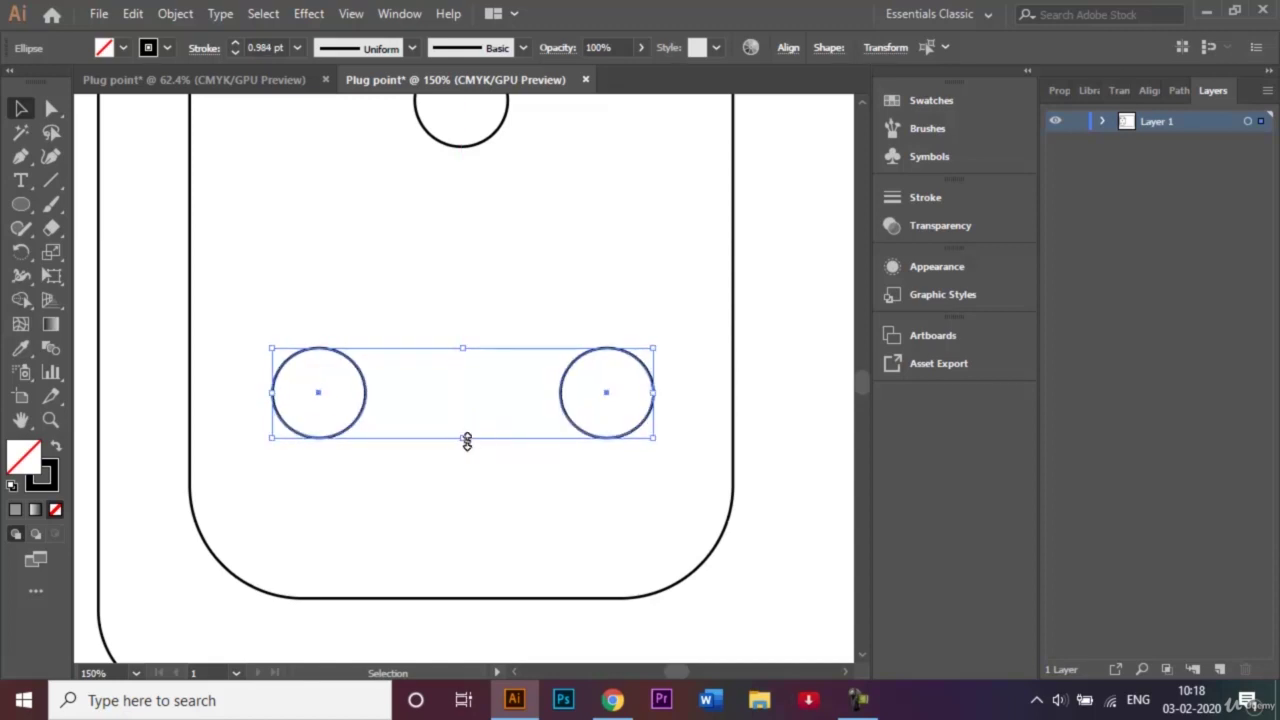
- Reselect the left and right lower circles together
{"action": "left_click", "coordinate": [462, 485]}
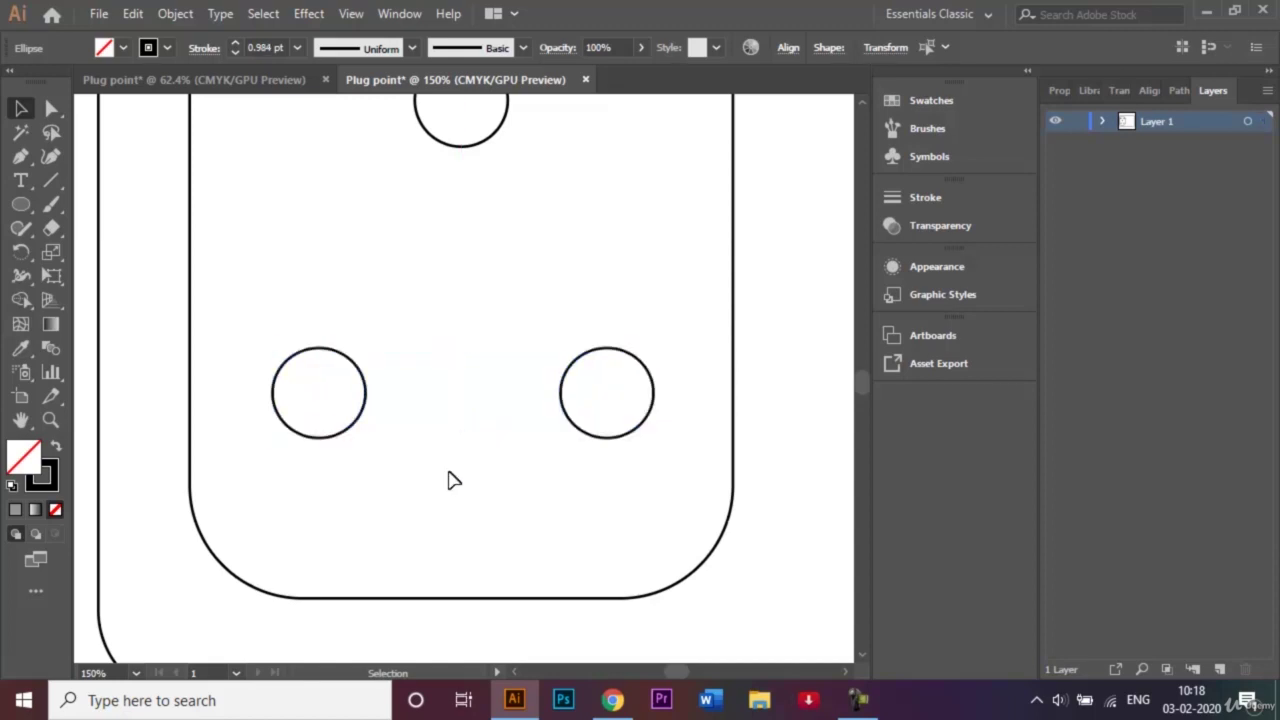
{"action": "left_click", "coordinate": [321, 438]}
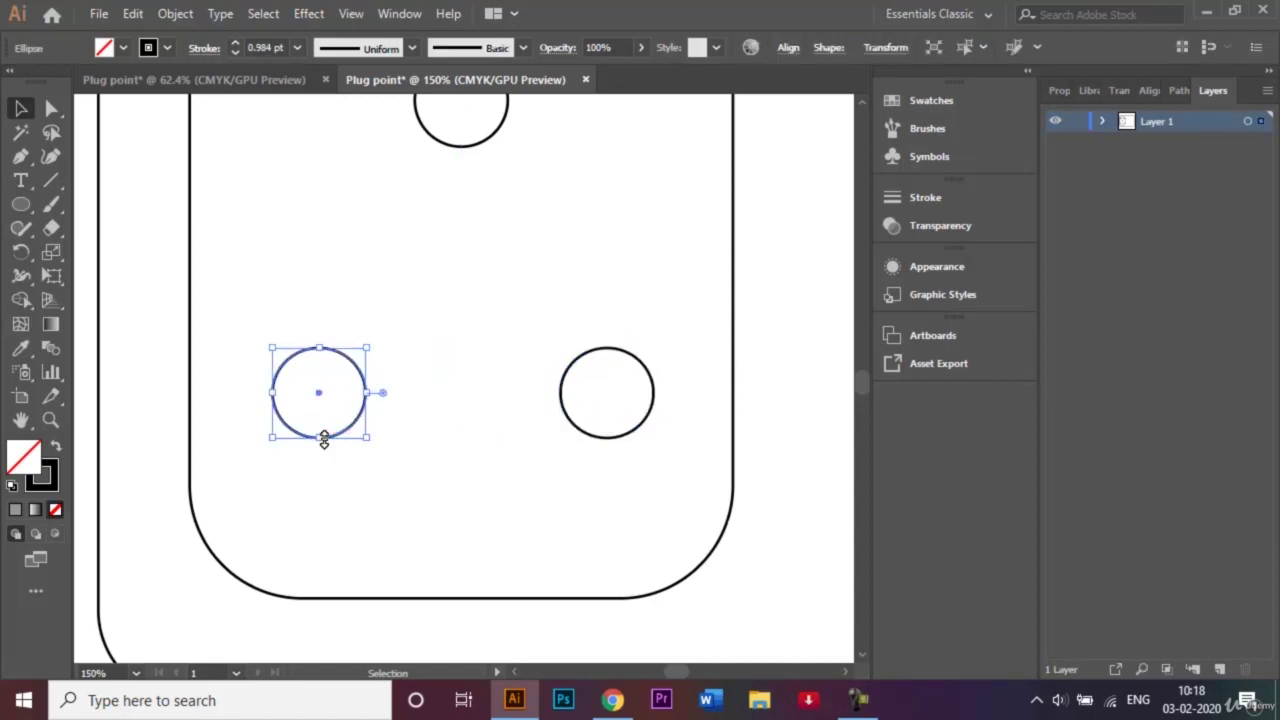
{"action": "left_click", "coordinate": [600, 438], "text": "shift"}
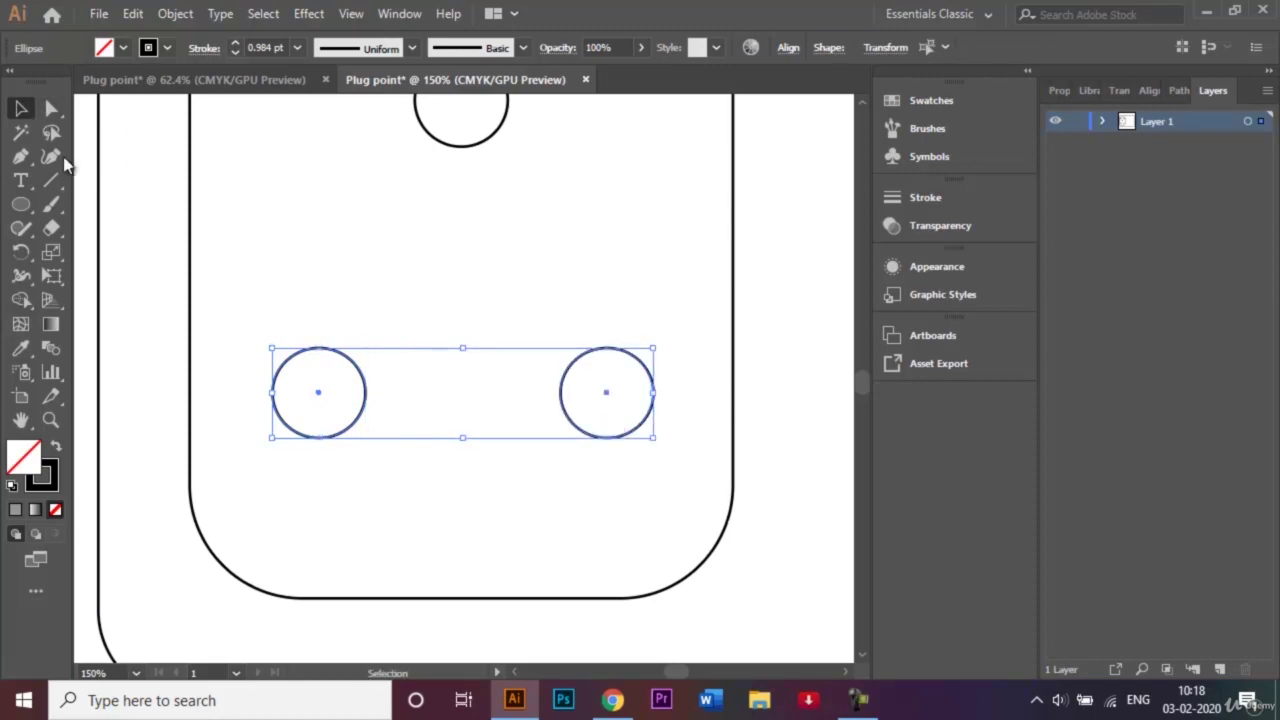
{"action": "left_click", "coordinate": [50, 108]}
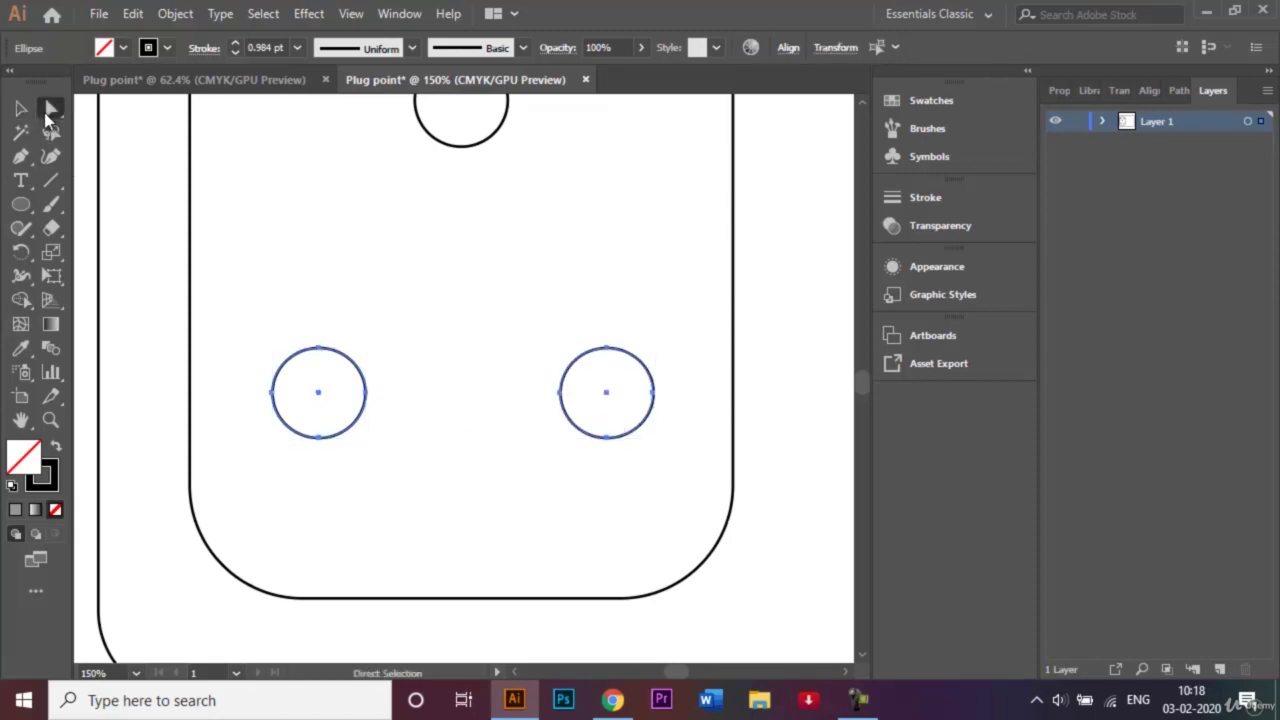
- Try picking anchors on both lower circles, then reselect the left circle alone
{"action": "left_click", "coordinate": [320, 438]}
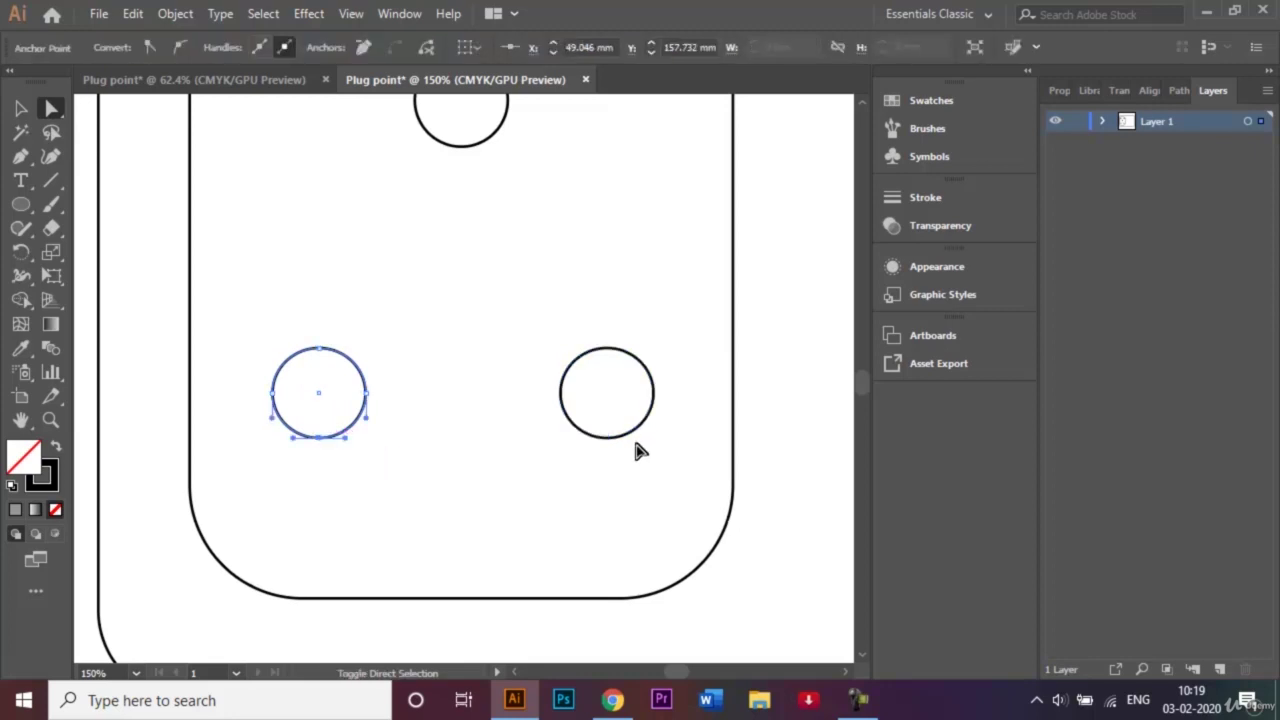
{"action": "left_click", "coordinate": [607, 437], "text": "shift"}
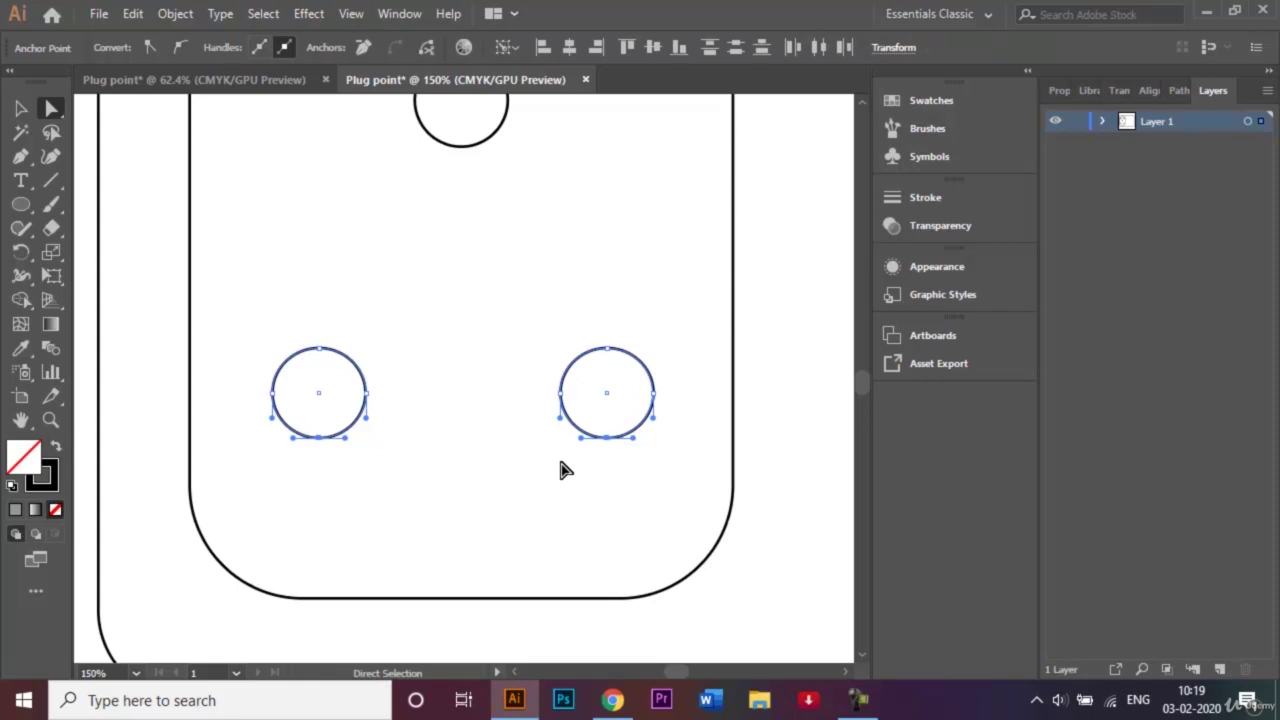
{"action": "left_click", "coordinate": [273, 392]}
{"action": "left_click", "coordinate": [365, 392], "text": "shift"}
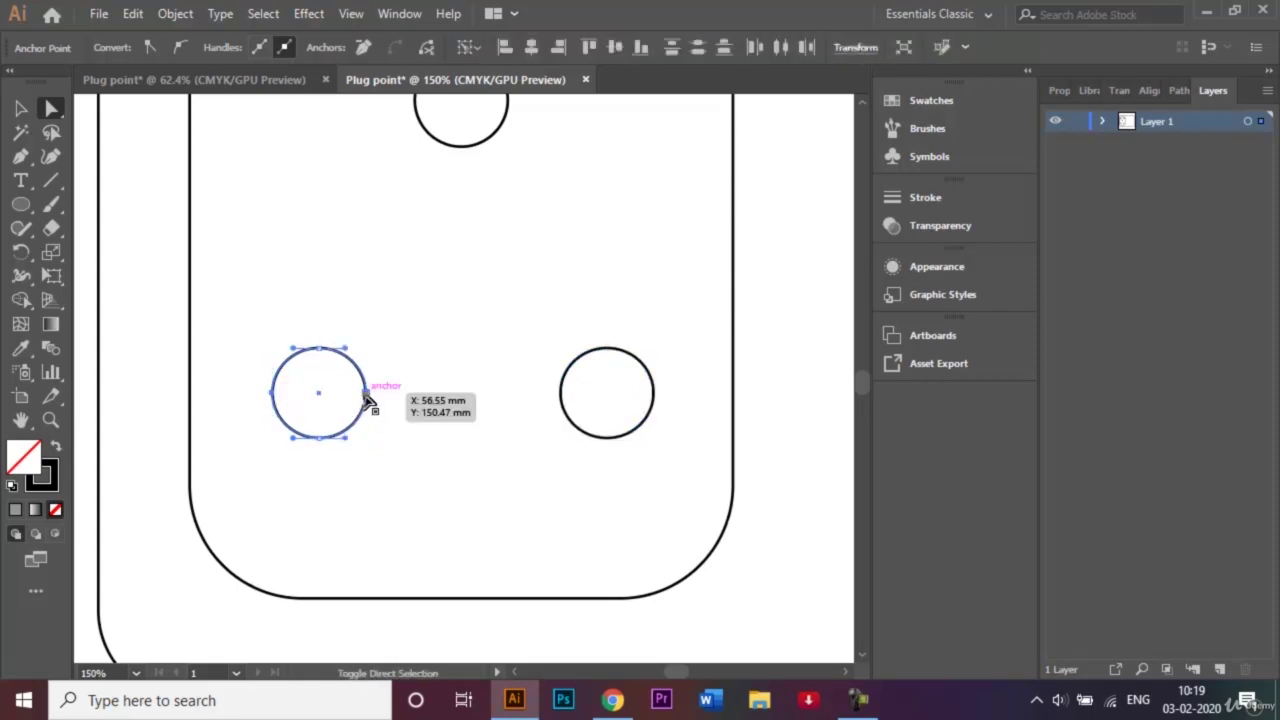
{"action": "left_click", "coordinate": [561, 395], "text": "shift"}
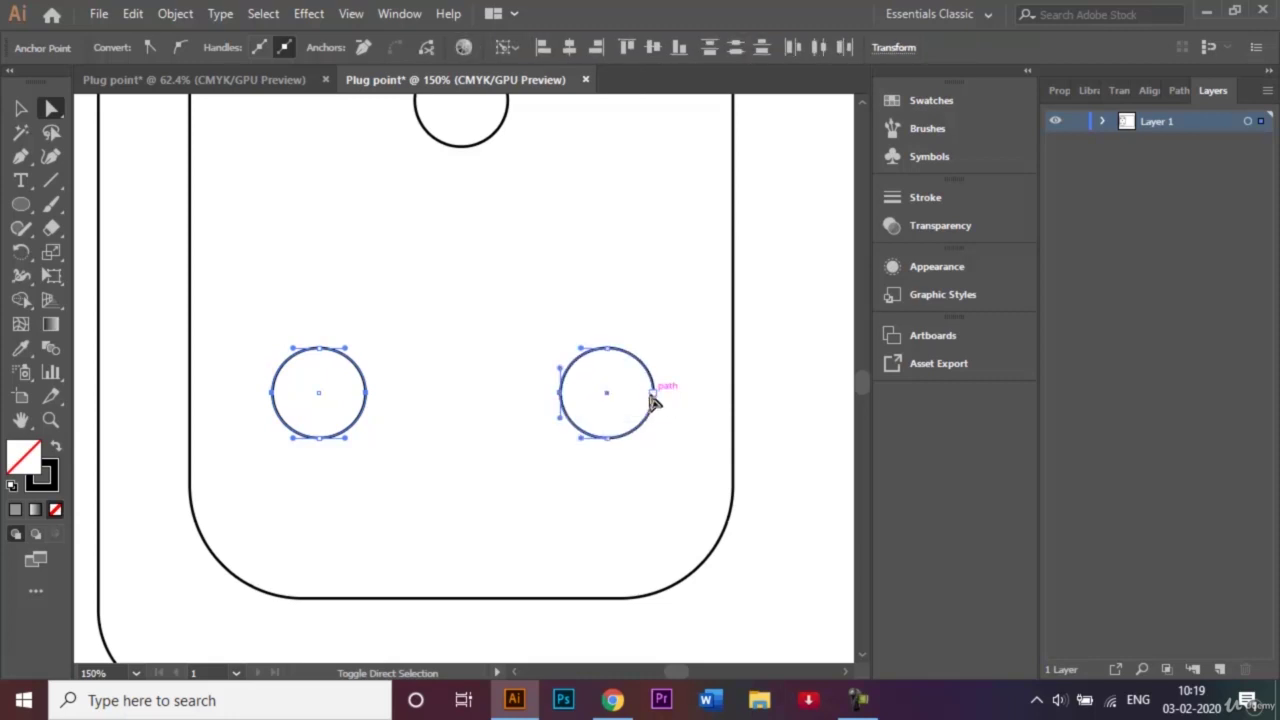
{"action": "left_click", "coordinate": [21, 108]}
{"action": "left_click", "coordinate": [345, 230]}
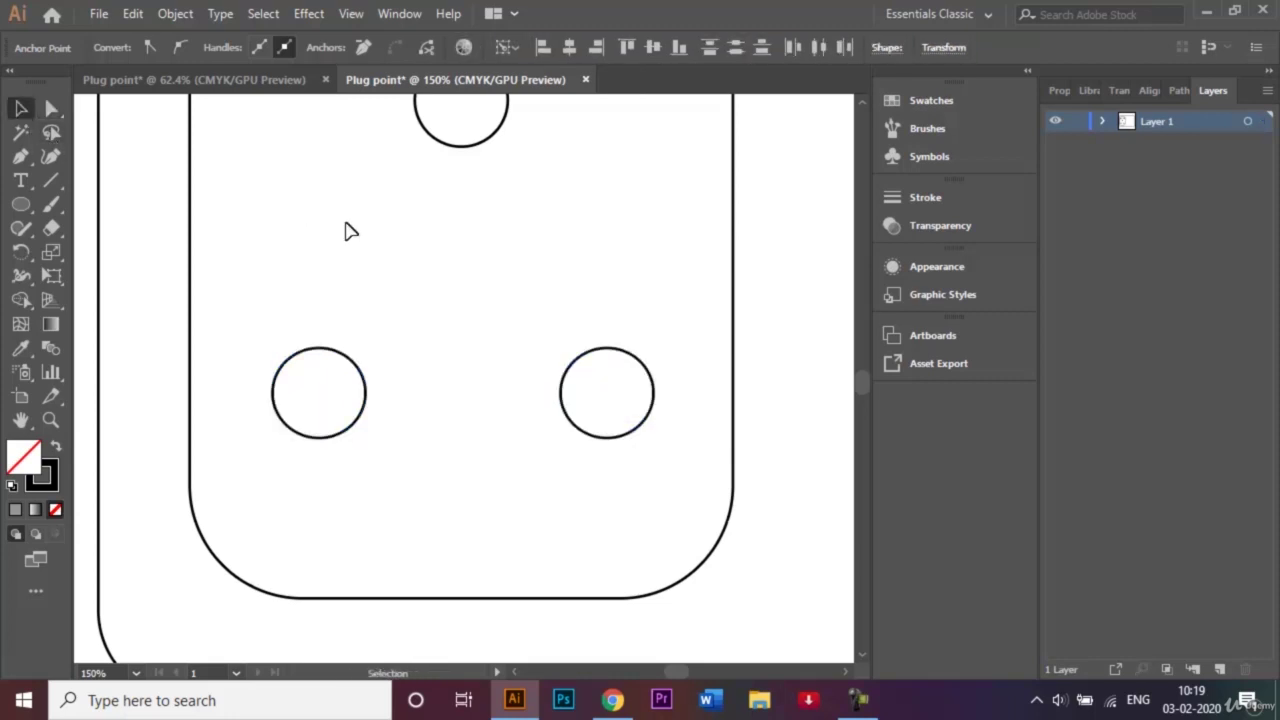
{"action": "left_click_drag", "start_coordinate": [266, 331], "coordinate": [352, 484]}
{"action": "left_click", "coordinate": [51, 108]}
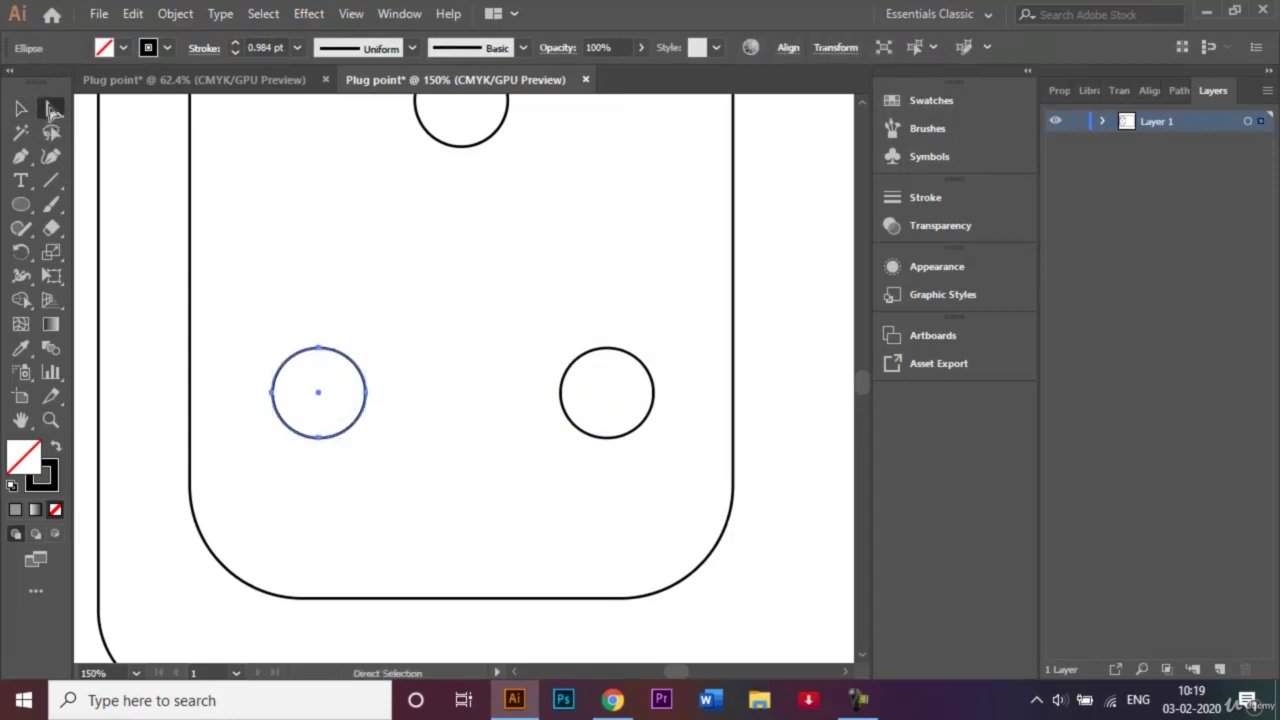
- Nudge each circle's left anchor left and right anchor right to stretch both into wide ovals
{"action": "left_click", "coordinate": [273, 393]}
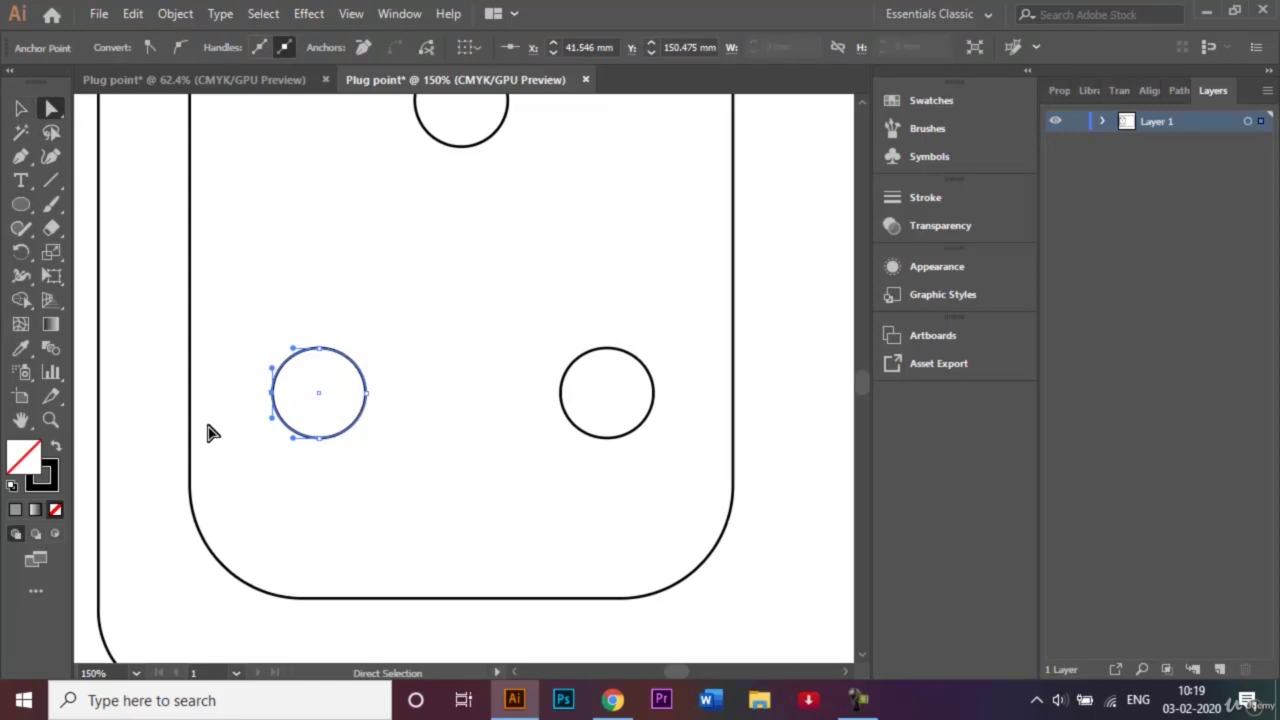
{"action": "key", "text": "Left"}
{"action": "key", "text": "Left"}
{"action": "key", "text": "Left"}
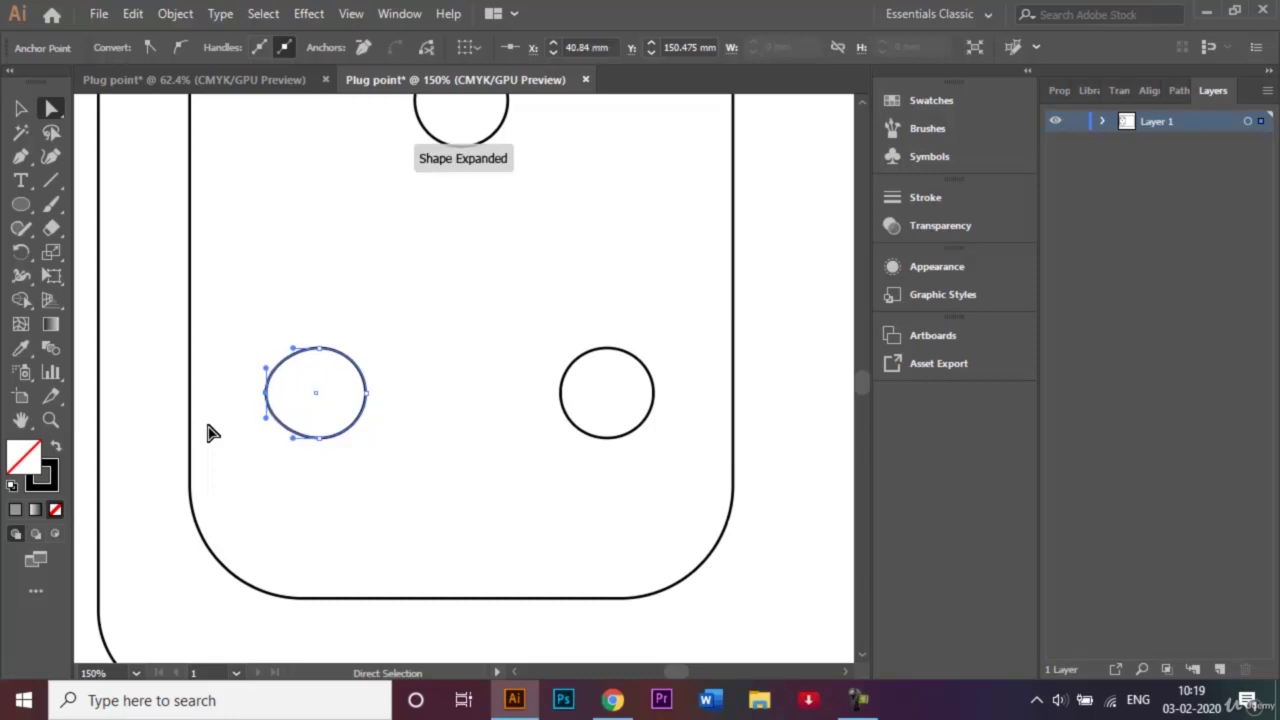
{"action": "left_click", "coordinate": [366, 393]}
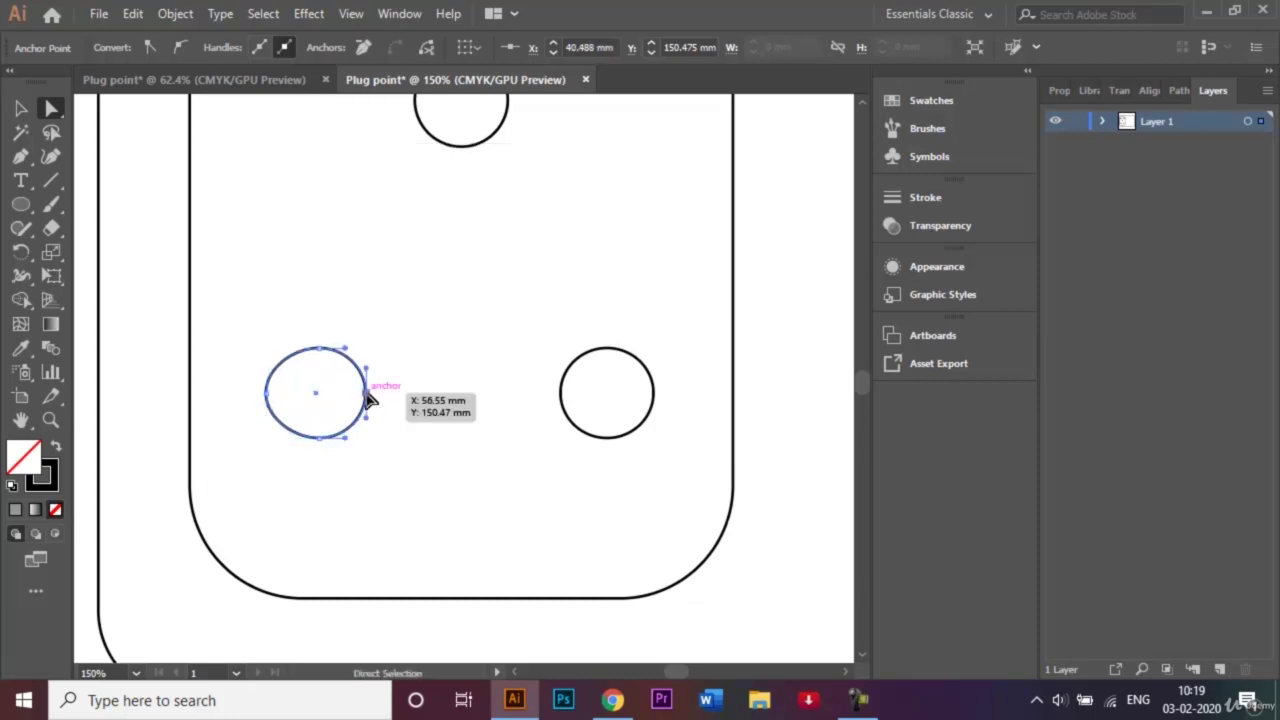
{"action": "key", "text": "Right"}
{"action": "key", "text": "Right"}
{"action": "key", "text": "Right"}
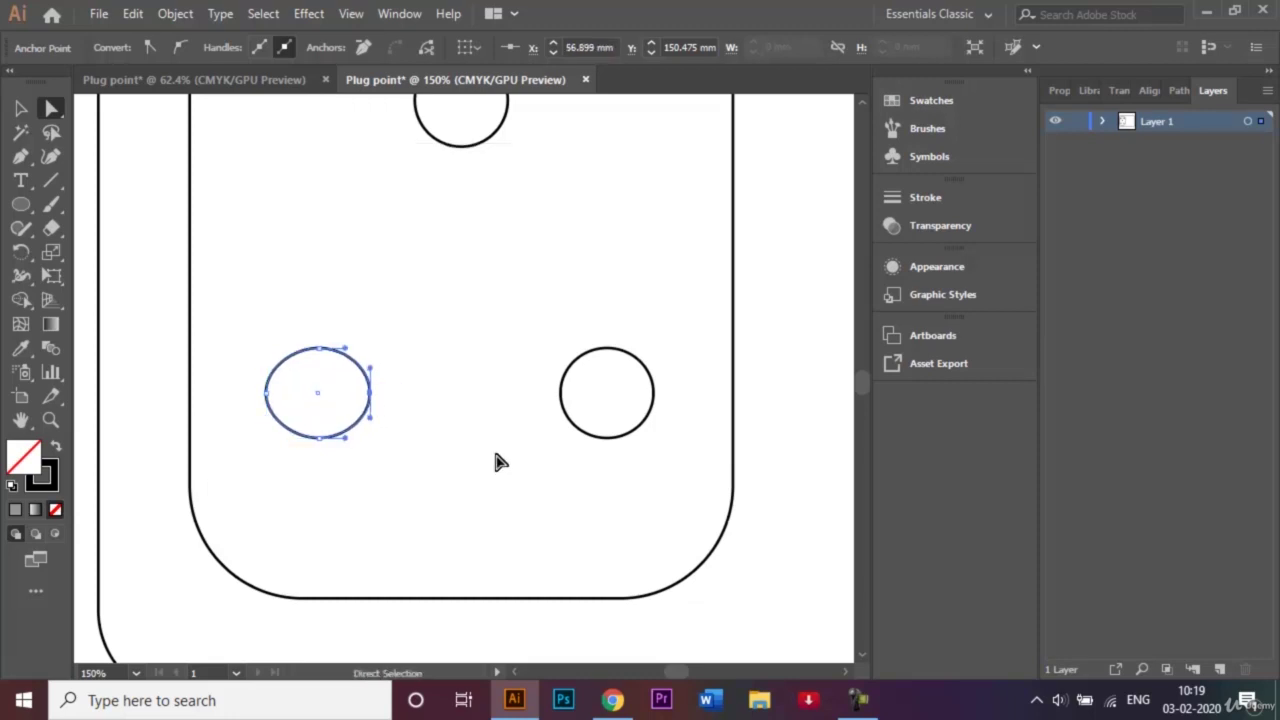
{"action": "left_click", "coordinate": [561, 396]}
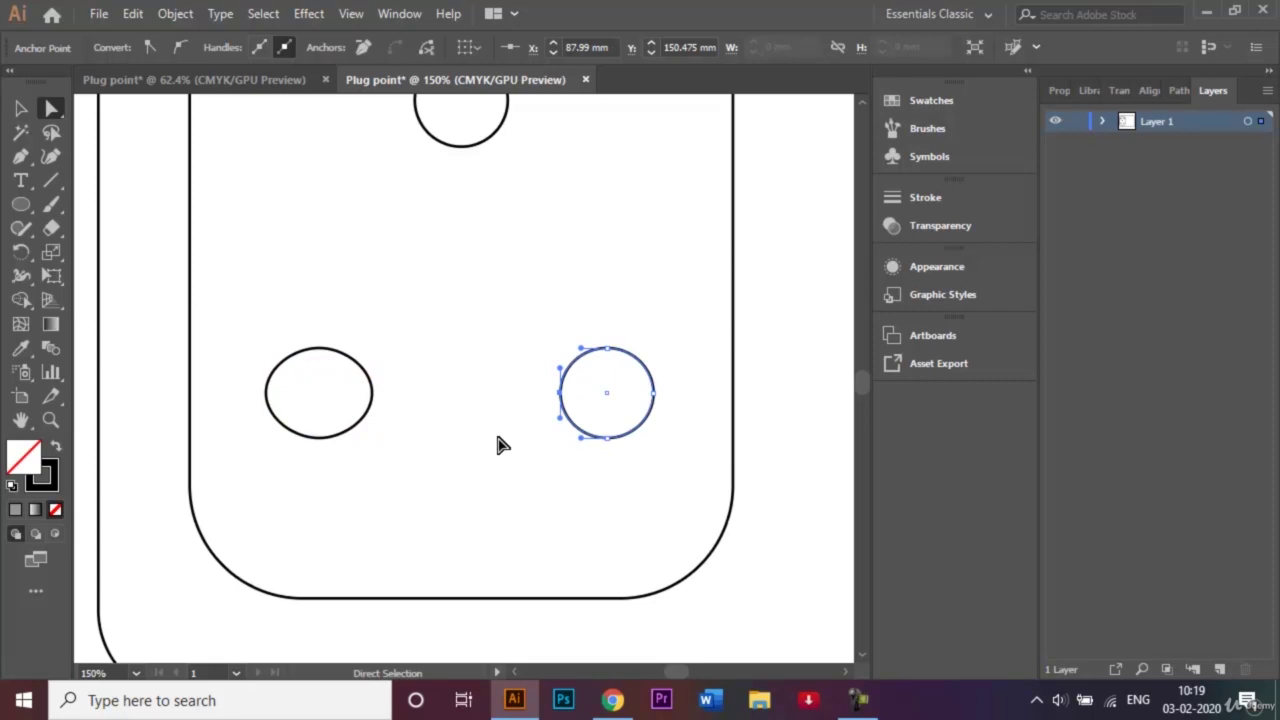
{"action": "key", "text": "Left"}
{"action": "key", "text": "Left"}
{"action": "key", "text": "Left"}
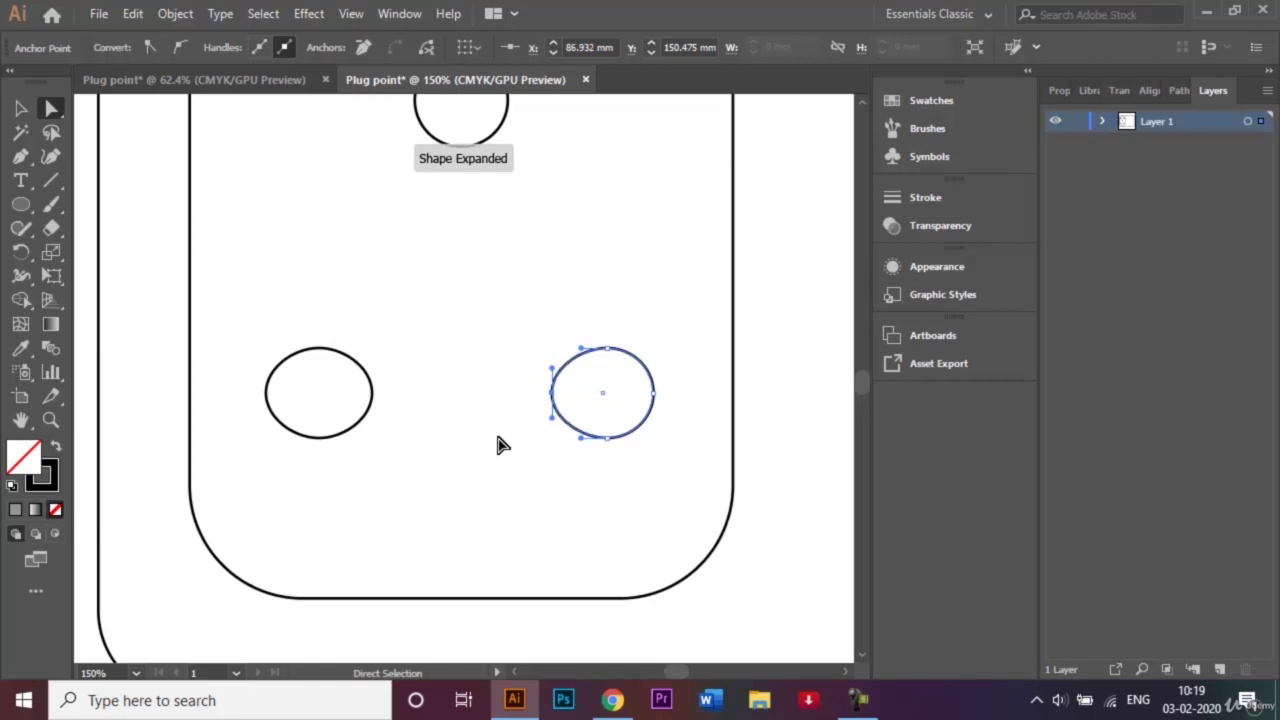
{"action": "left_click", "coordinate": [655, 394]}
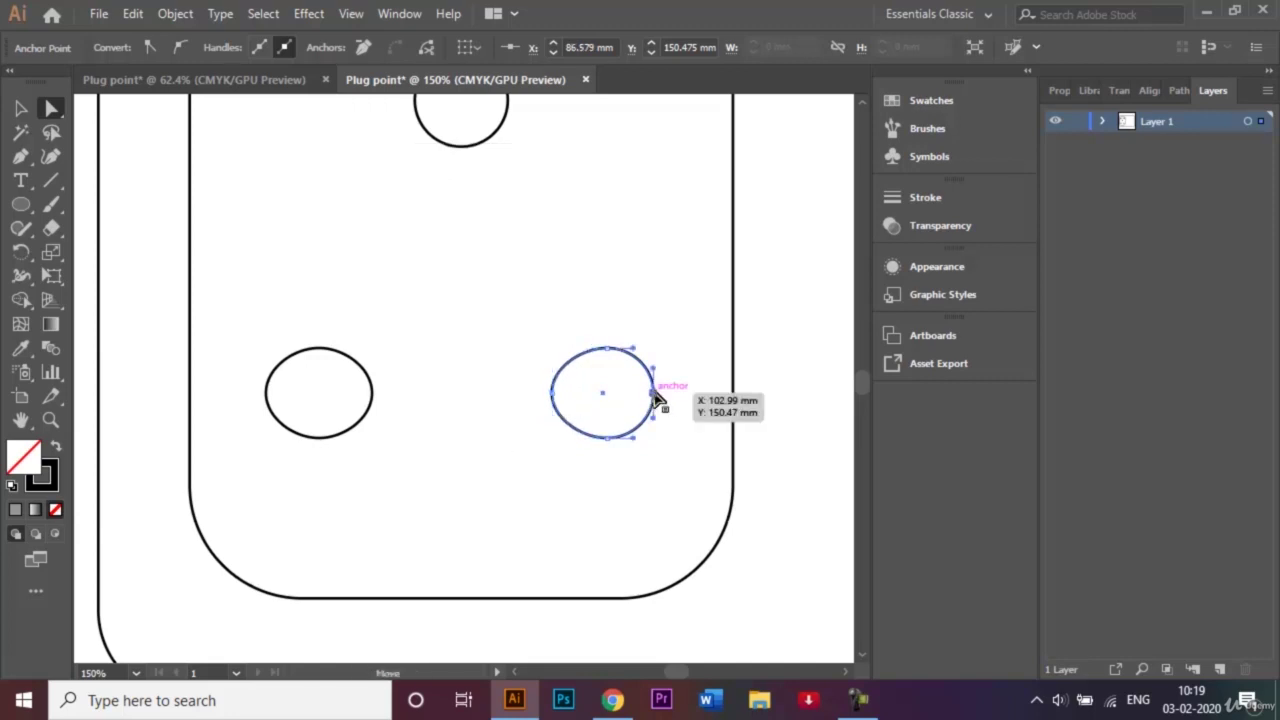
{"action": "key", "text": "Right"}
{"action": "key", "text": "Right"}
{"action": "key", "text": "Right"}
{"action": "key", "text": "Right"}
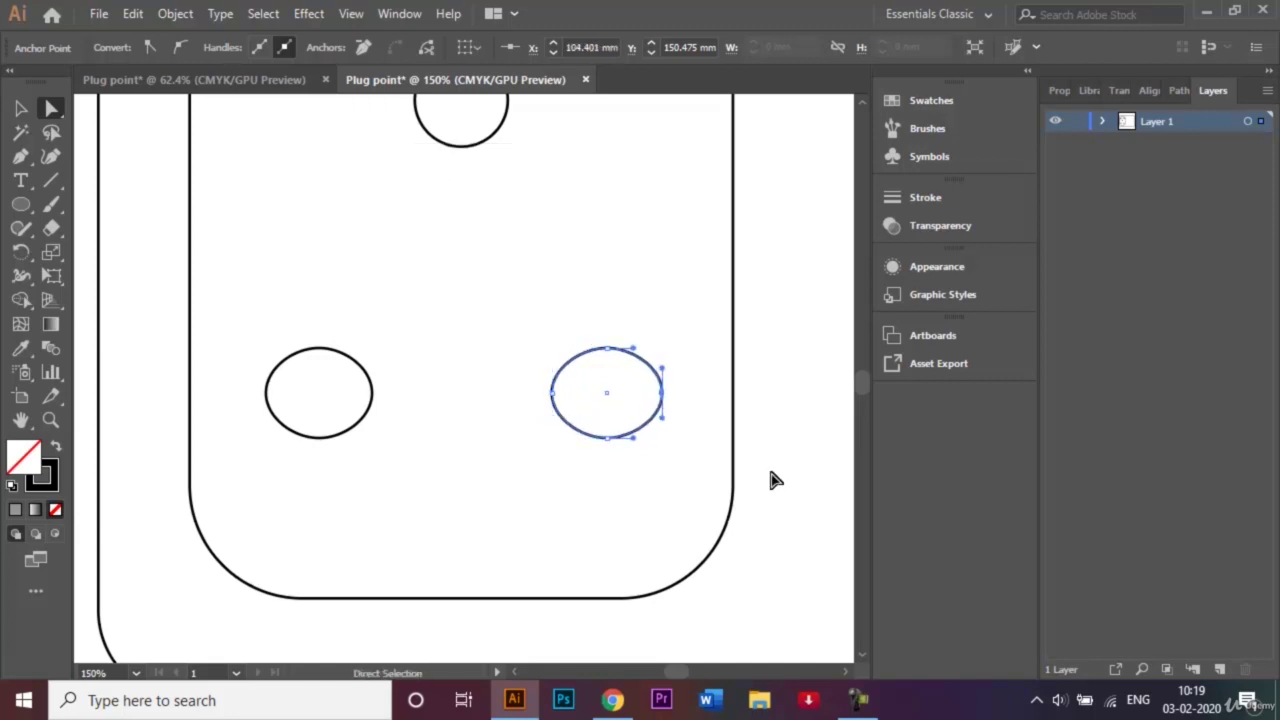
{"action": "key", "text": "Right"}
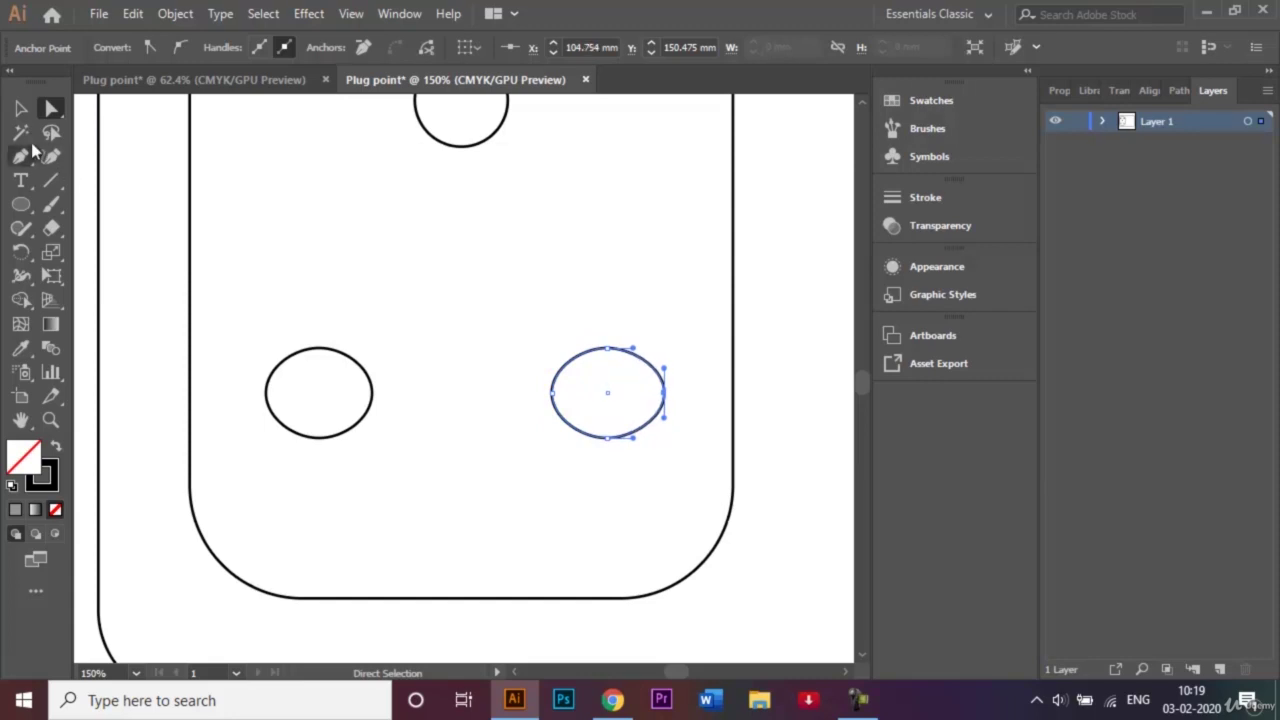
- Deselect the ovals and zoom out to see the whole inner plate
{"action": "left_click", "coordinate": [20, 110]}
{"action": "left_click", "coordinate": [391, 214]}
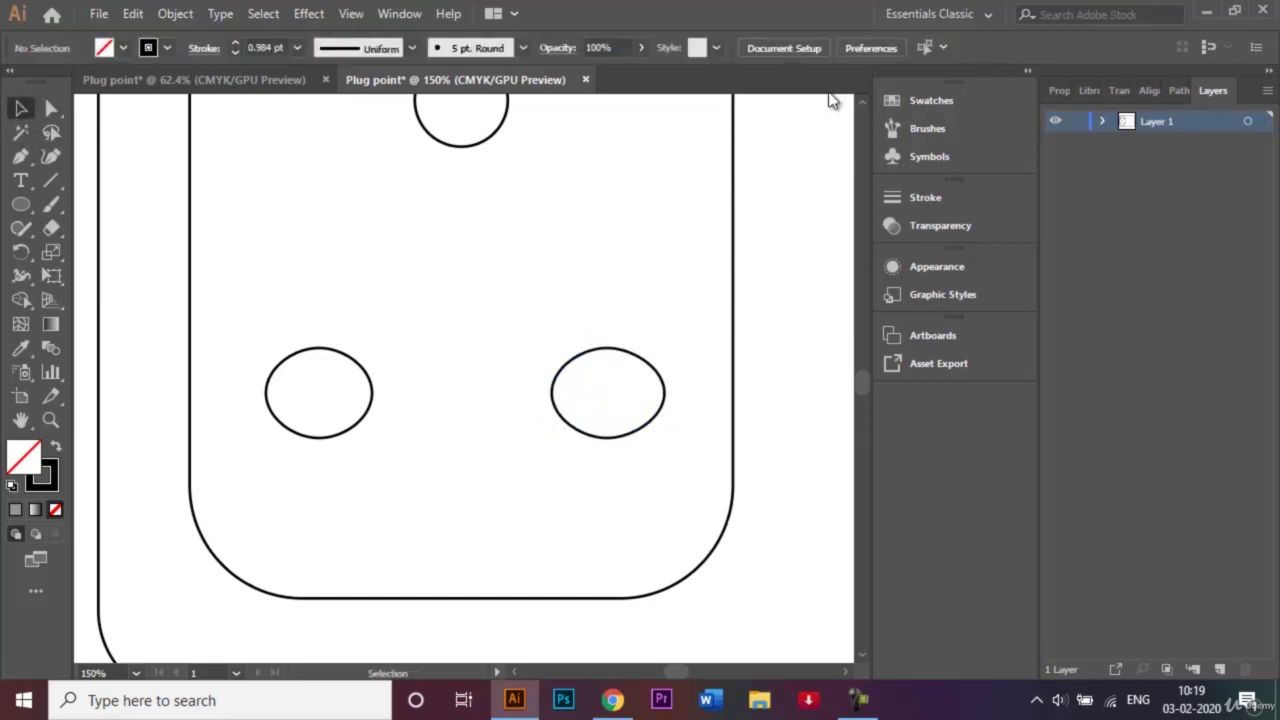
{"action": "left_click", "coordinate": [862, 104]}
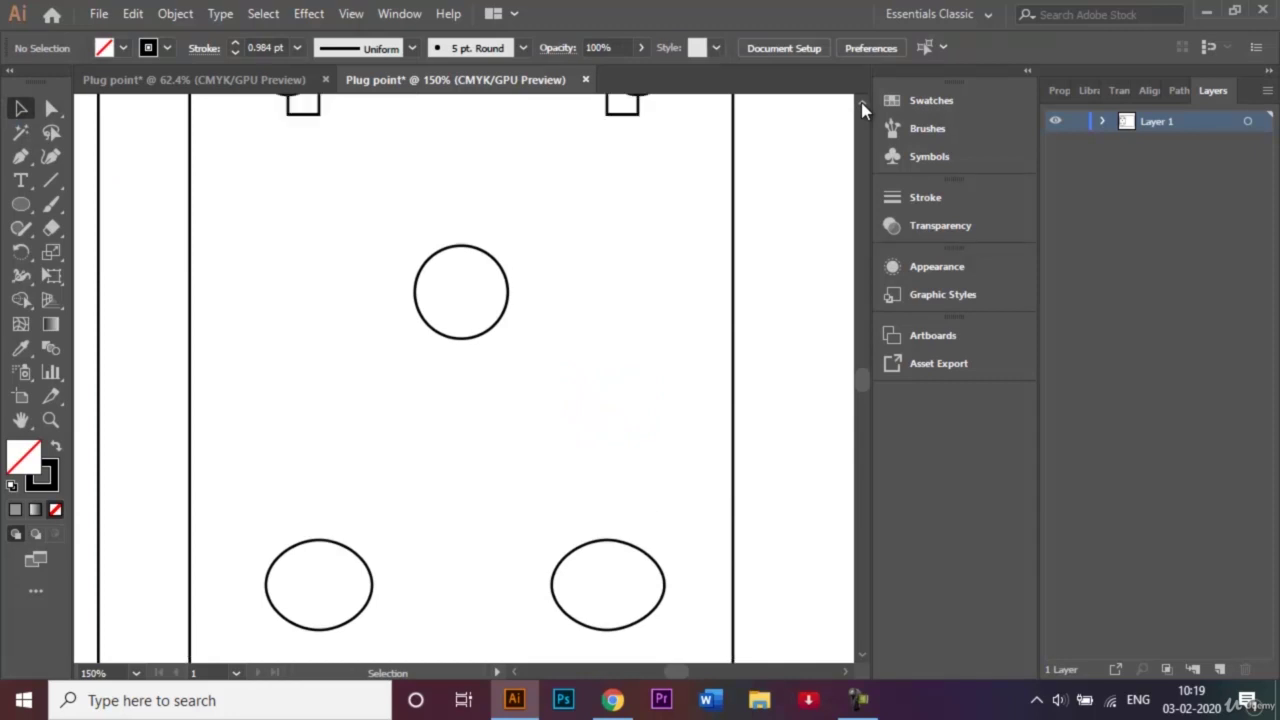
{"action": "key", "text": "ctrl+minus"}
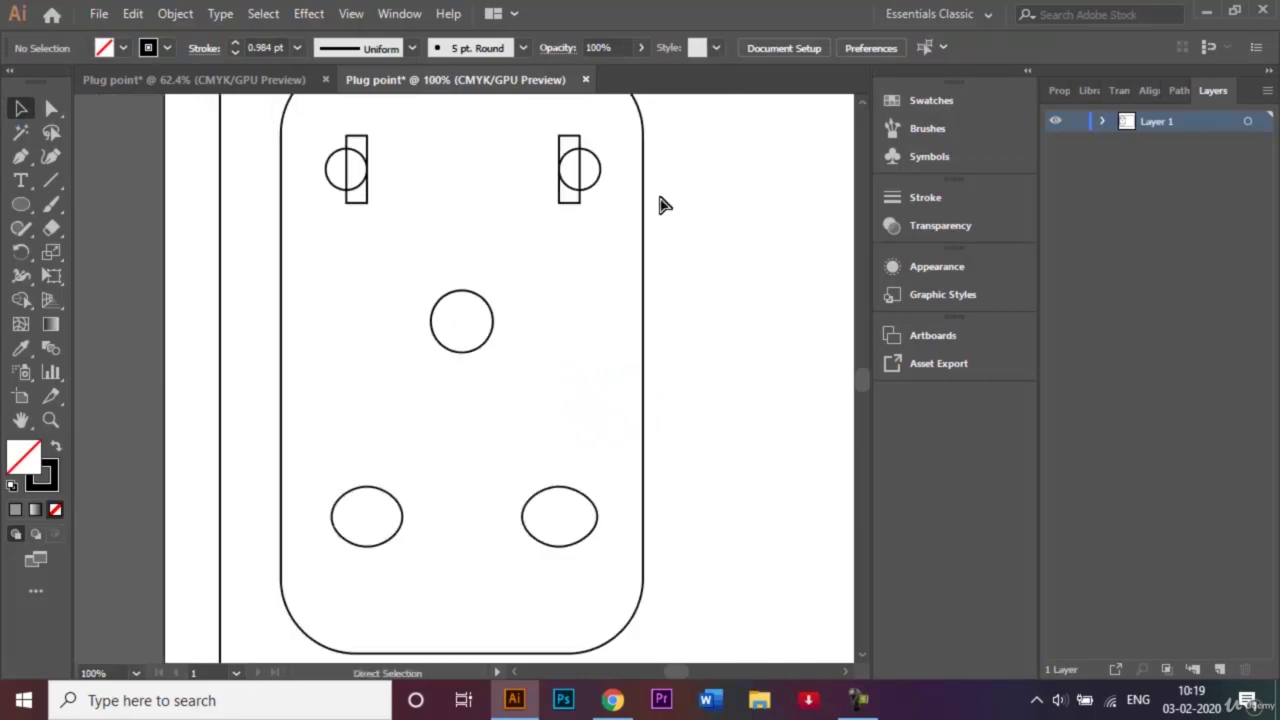
- Fill both pins' circles and bars, the centre hole and the two lower holes solid black
{"action": "left_click", "coordinate": [366, 150]}
{"action": "left_click", "coordinate": [366, 142], "text": "shift"}
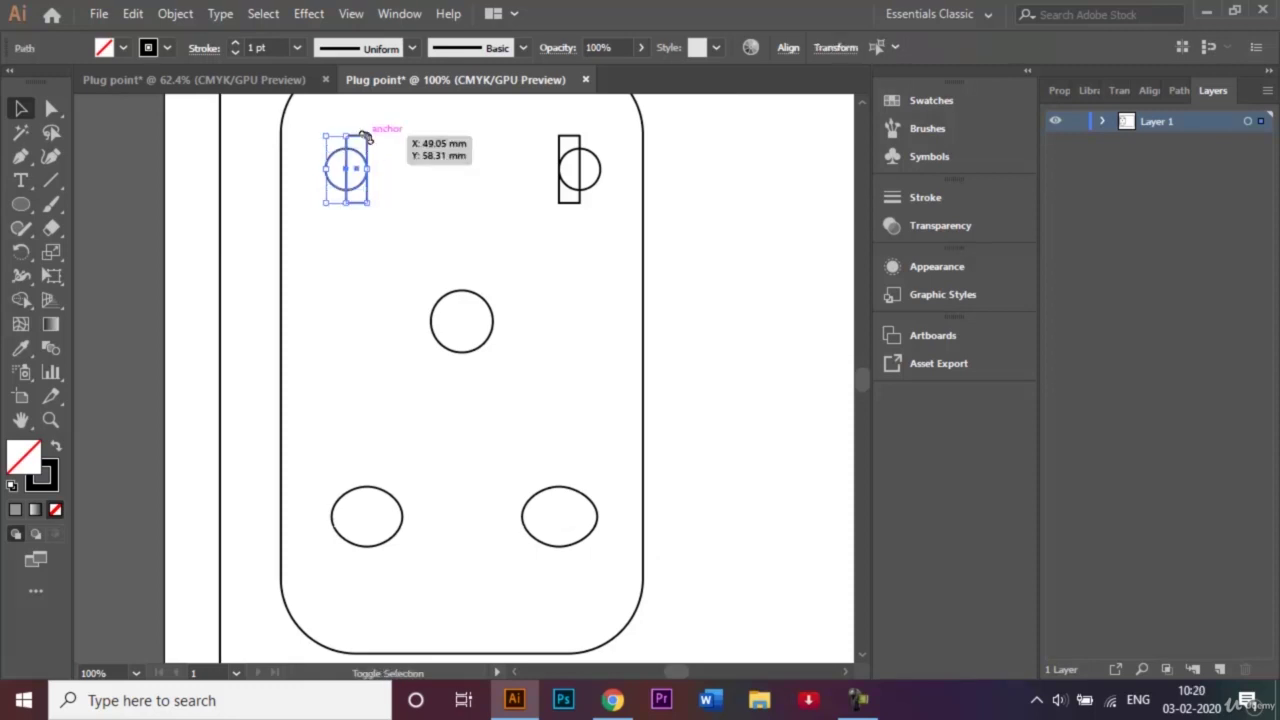
{"action": "left_click", "coordinate": [459, 293], "text": "shift"}
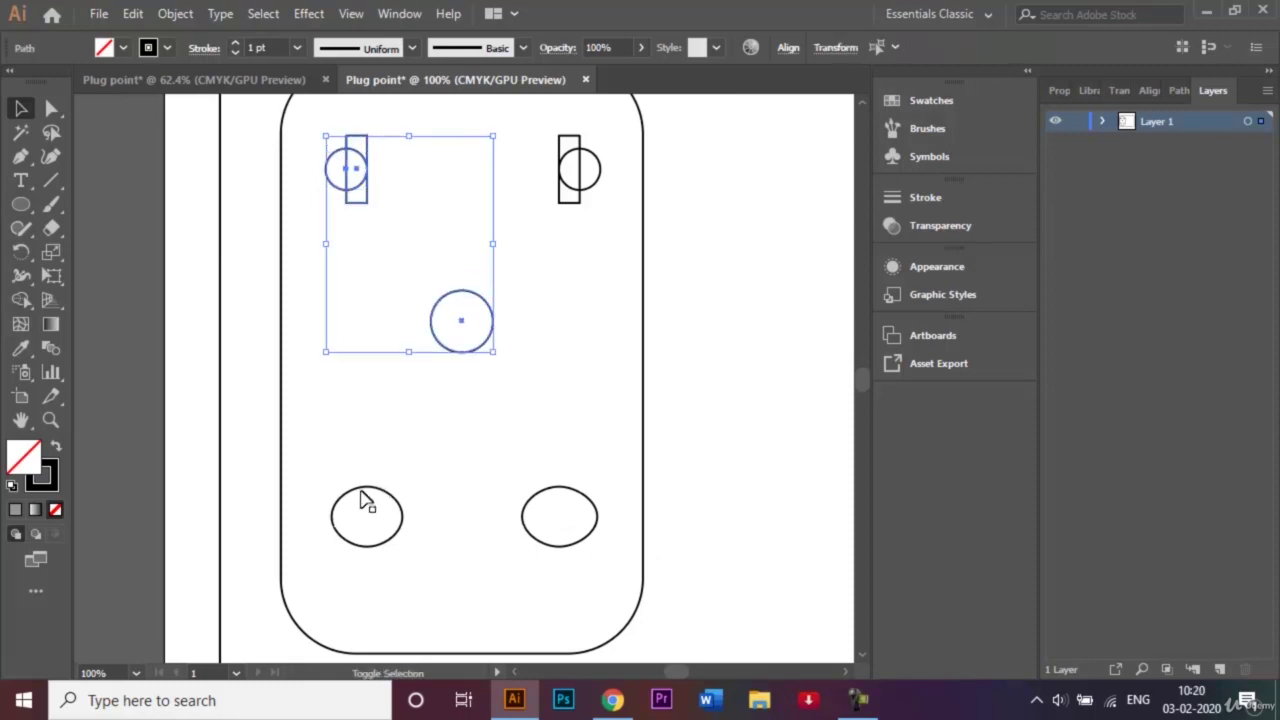
{"action": "left_click", "coordinate": [367, 489], "text": "shift"}
{"action": "left_click", "coordinate": [563, 492], "text": "shift"}
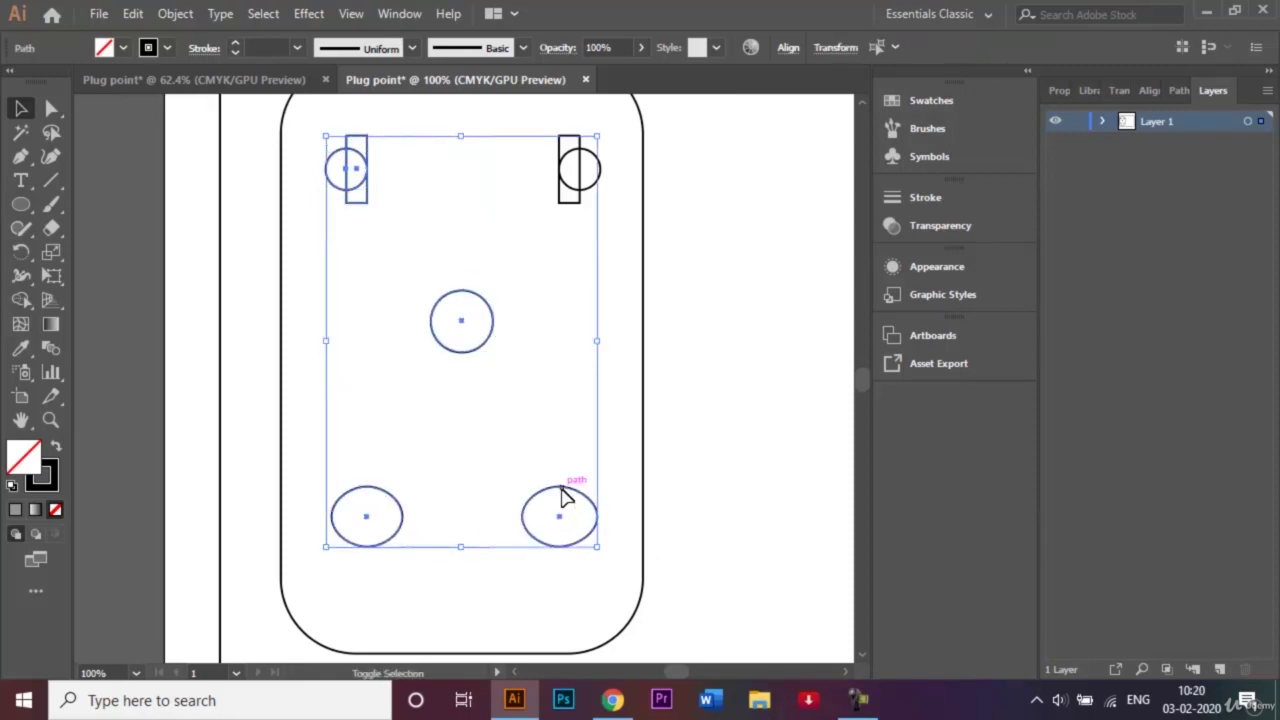
{"action": "left_click", "coordinate": [565, 203], "text": "shift"}
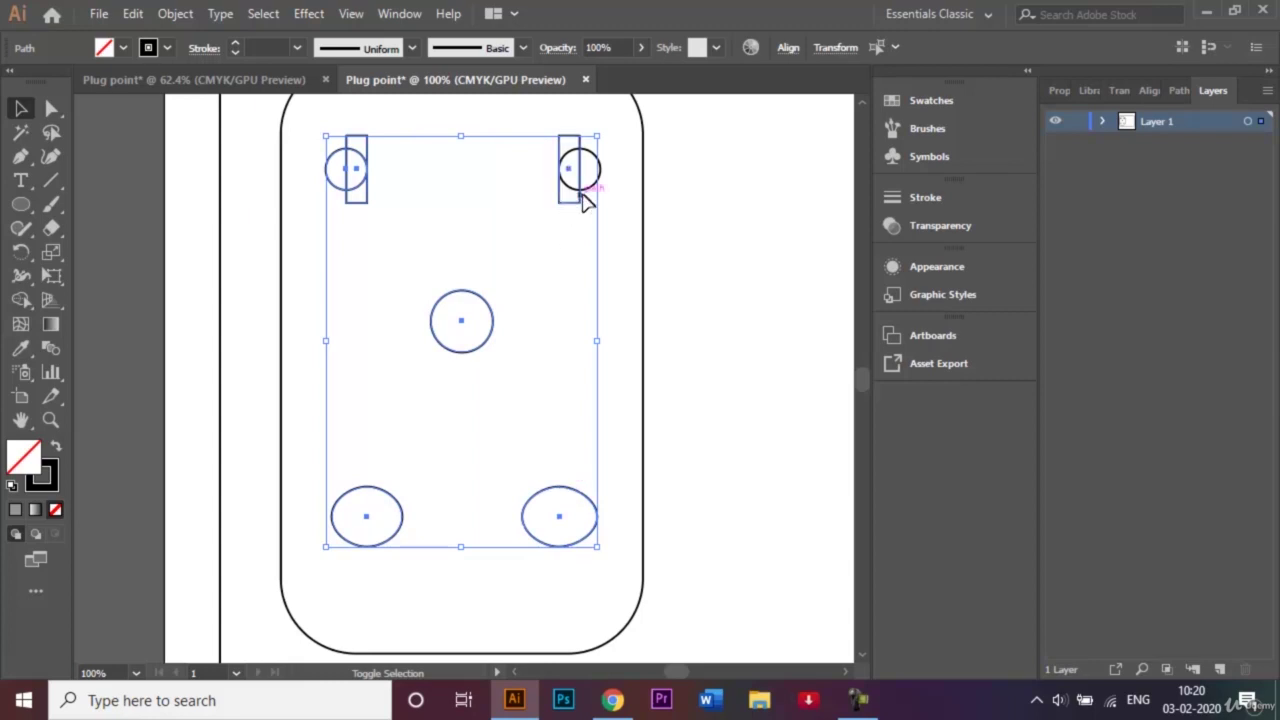
{"action": "left_click", "coordinate": [597, 188], "text": "shift"}
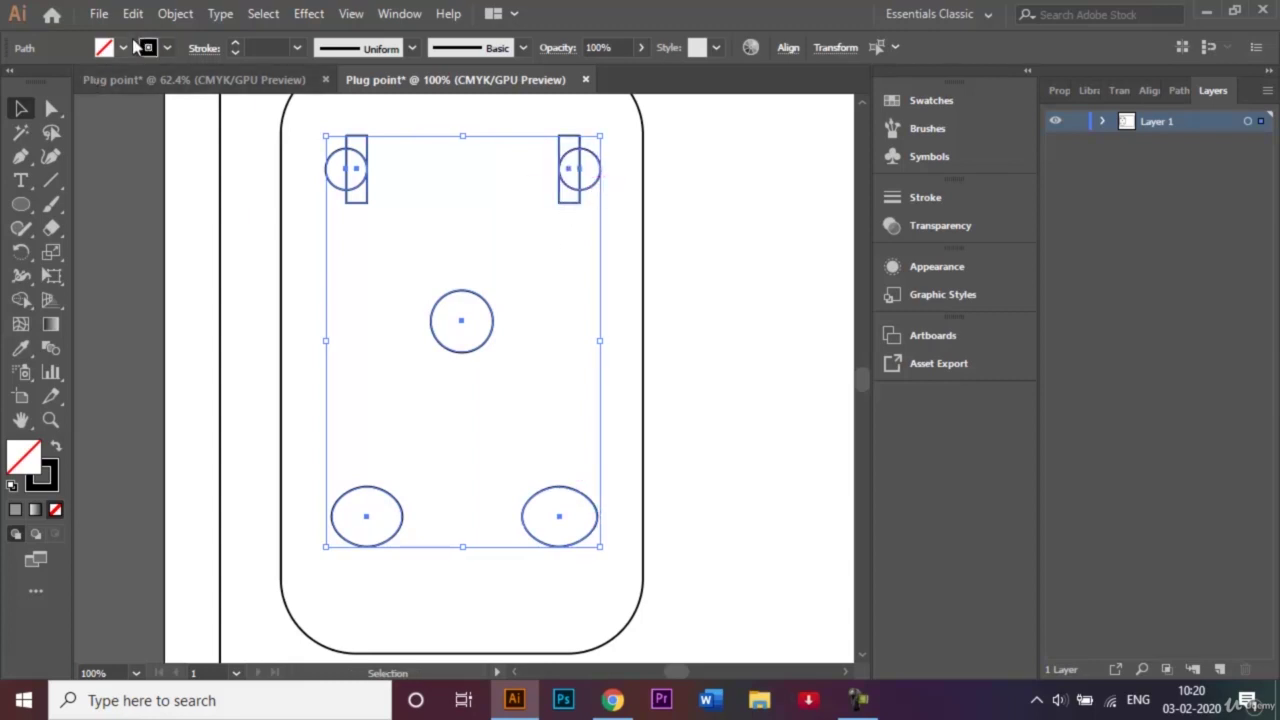
{"action": "left_click", "coordinate": [123, 48]}
{"action": "left_click", "coordinate": [56, 95]}
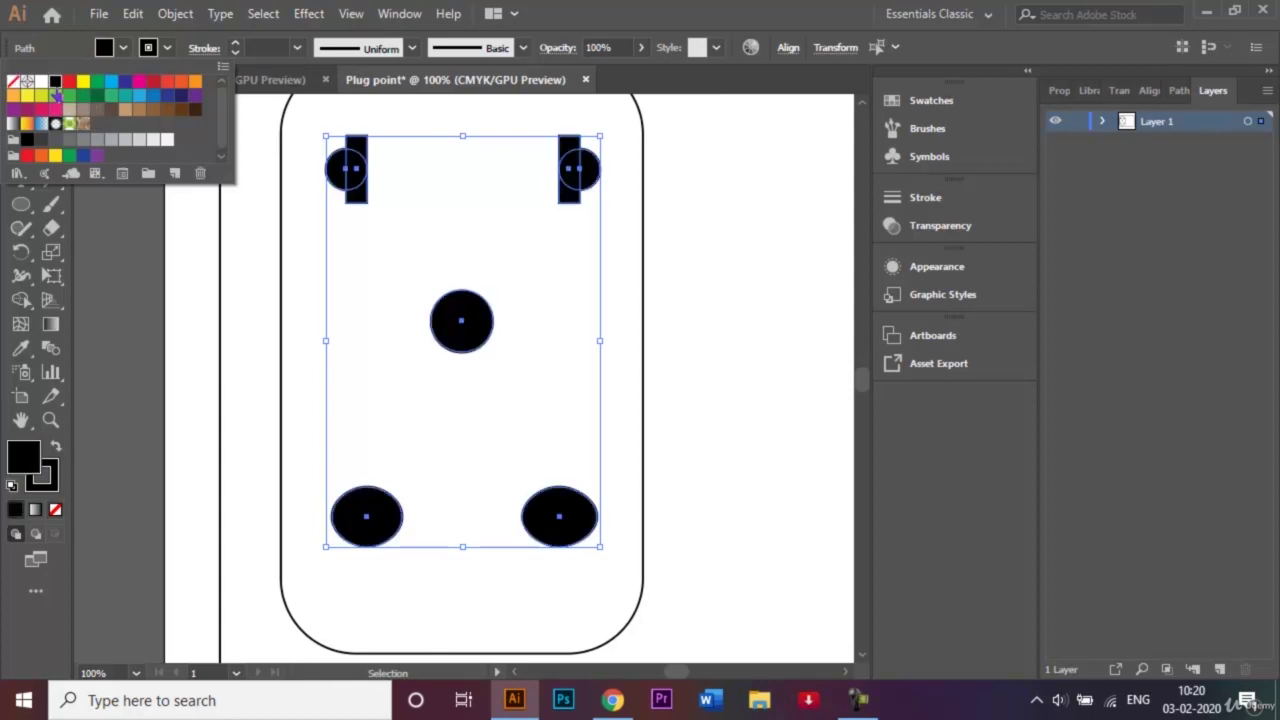
{"action": "key", "text": "ctrl+shift+a"}
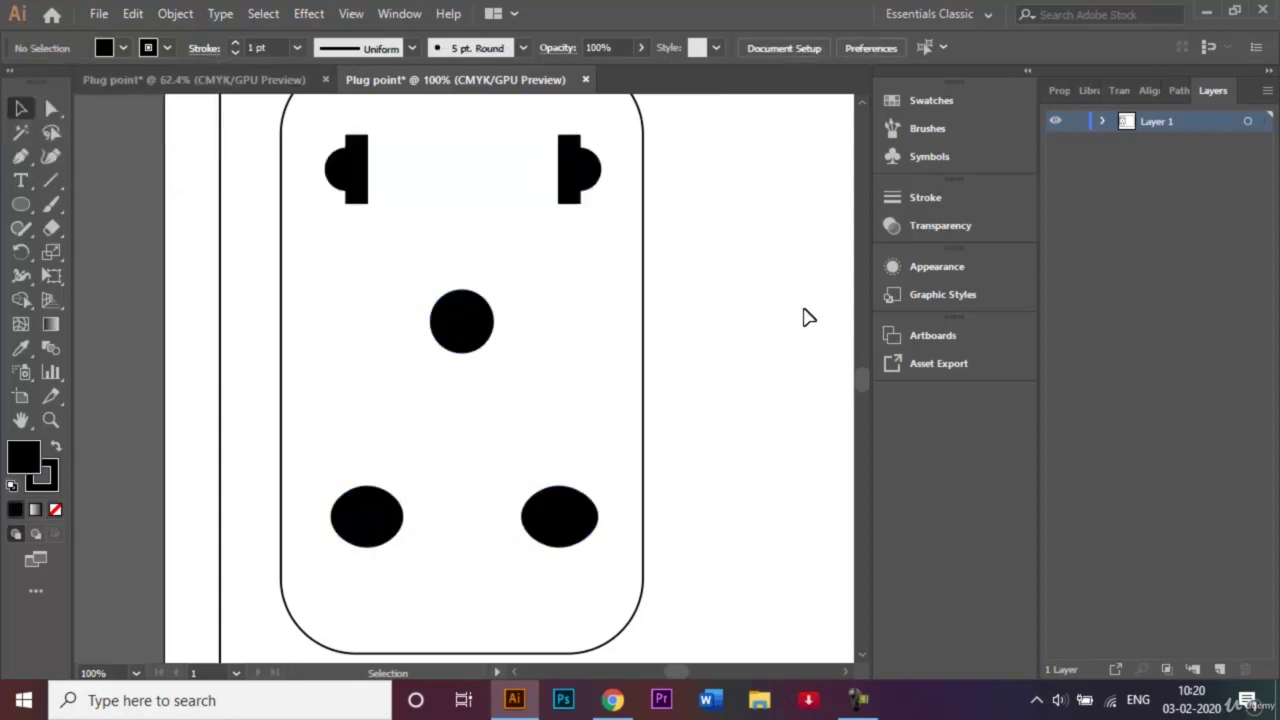
- Fit the artboard in the window and slightly enlarge the pair of top pins
{"action": "key", "text": "ctrl+0"}
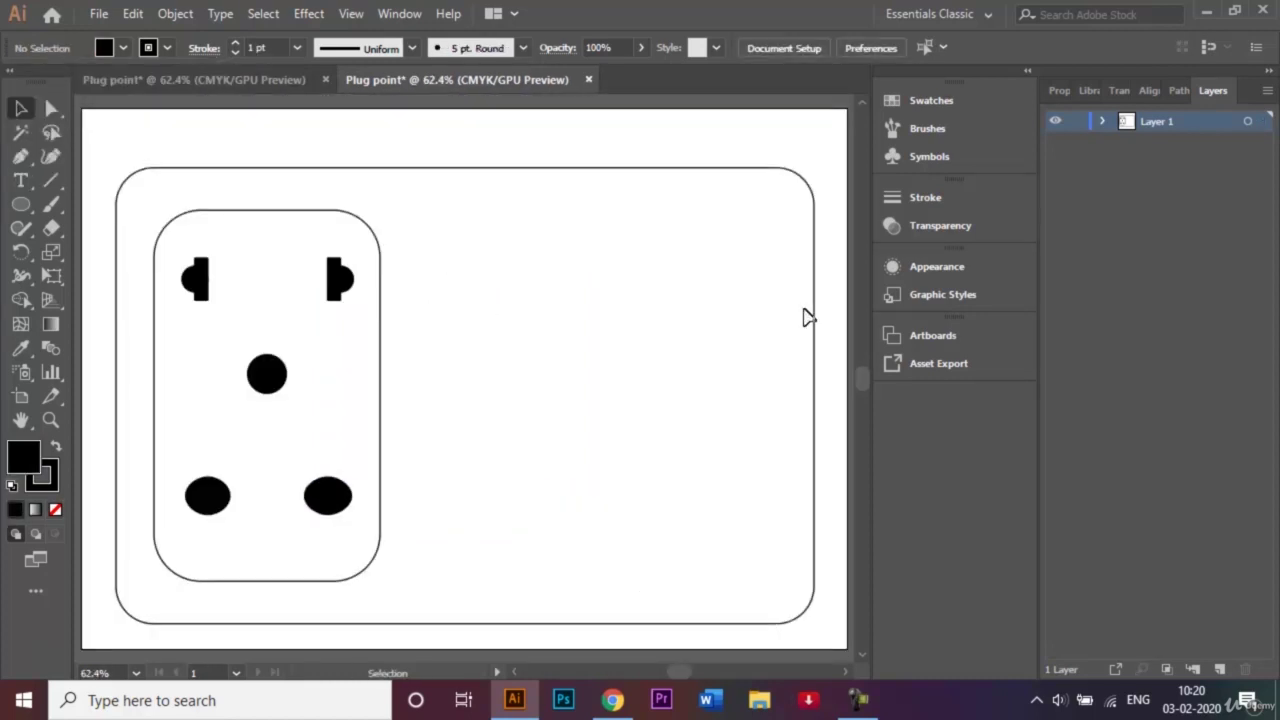
{"action": "left_click", "coordinate": [198, 268]}
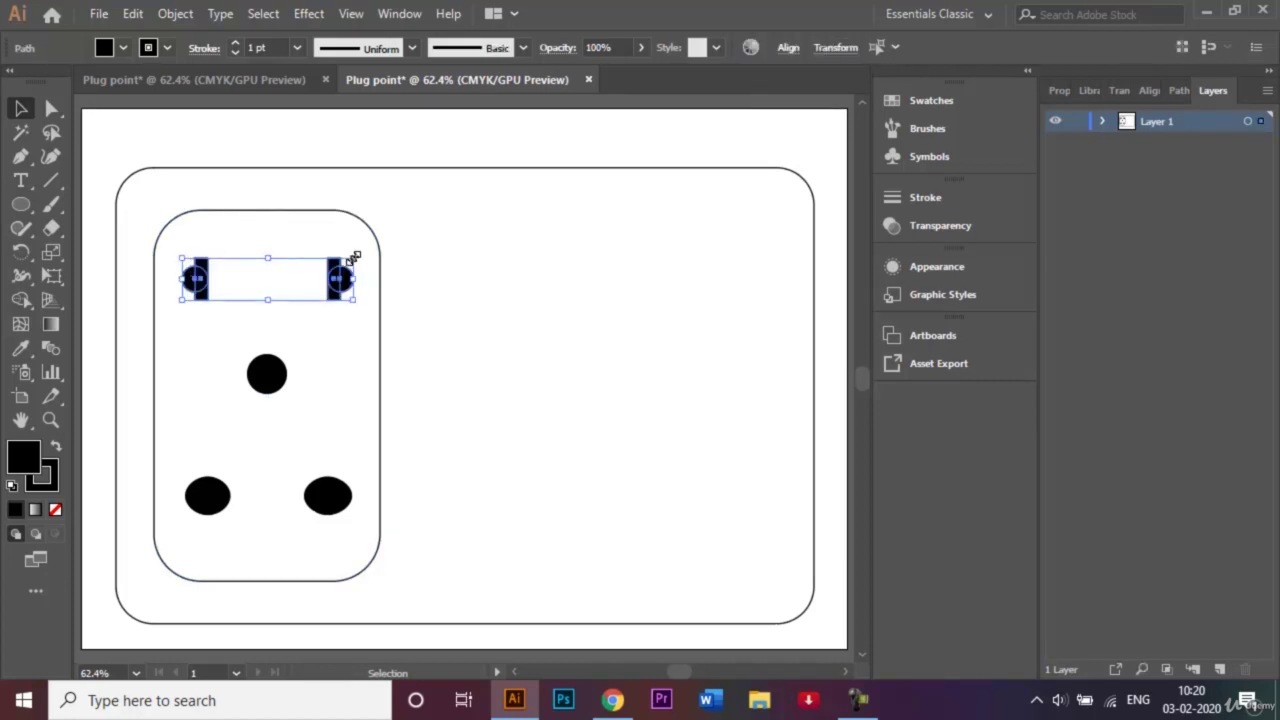
{"action": "left_click_drag", "start_coordinate": [351, 254], "coordinate": [364, 251]}
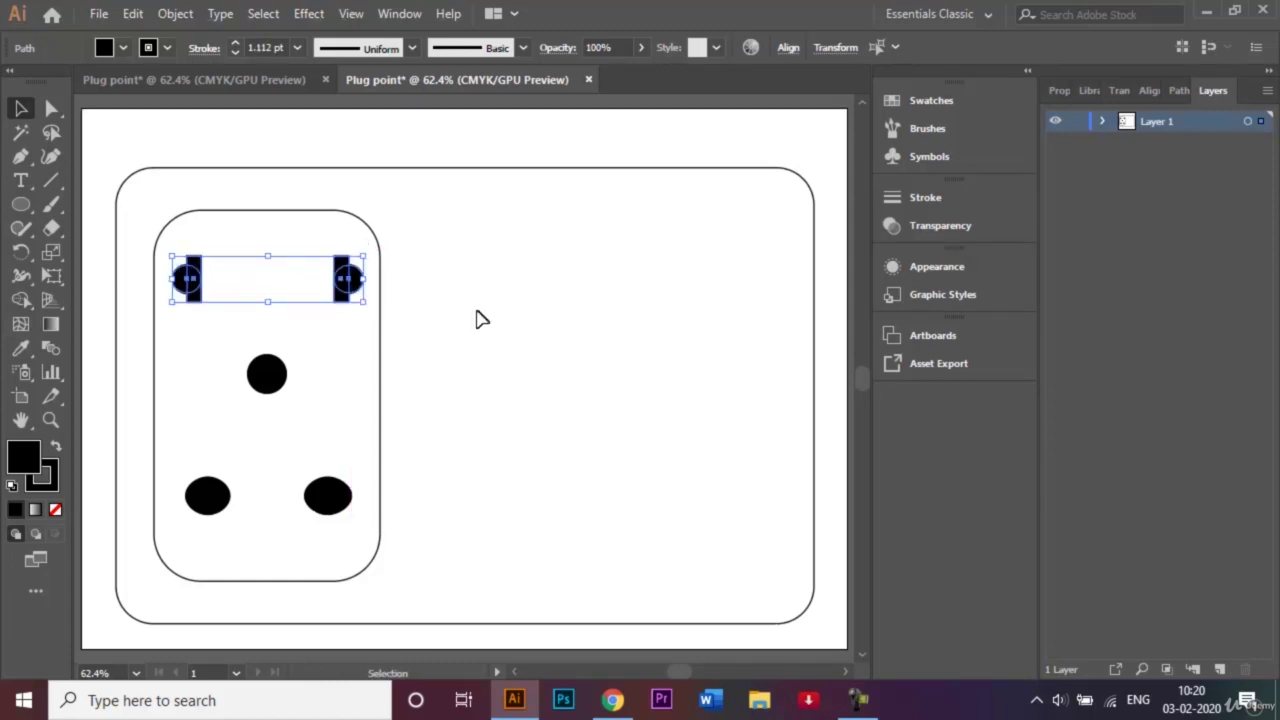
{"action": "left_click", "coordinate": [477, 318]}
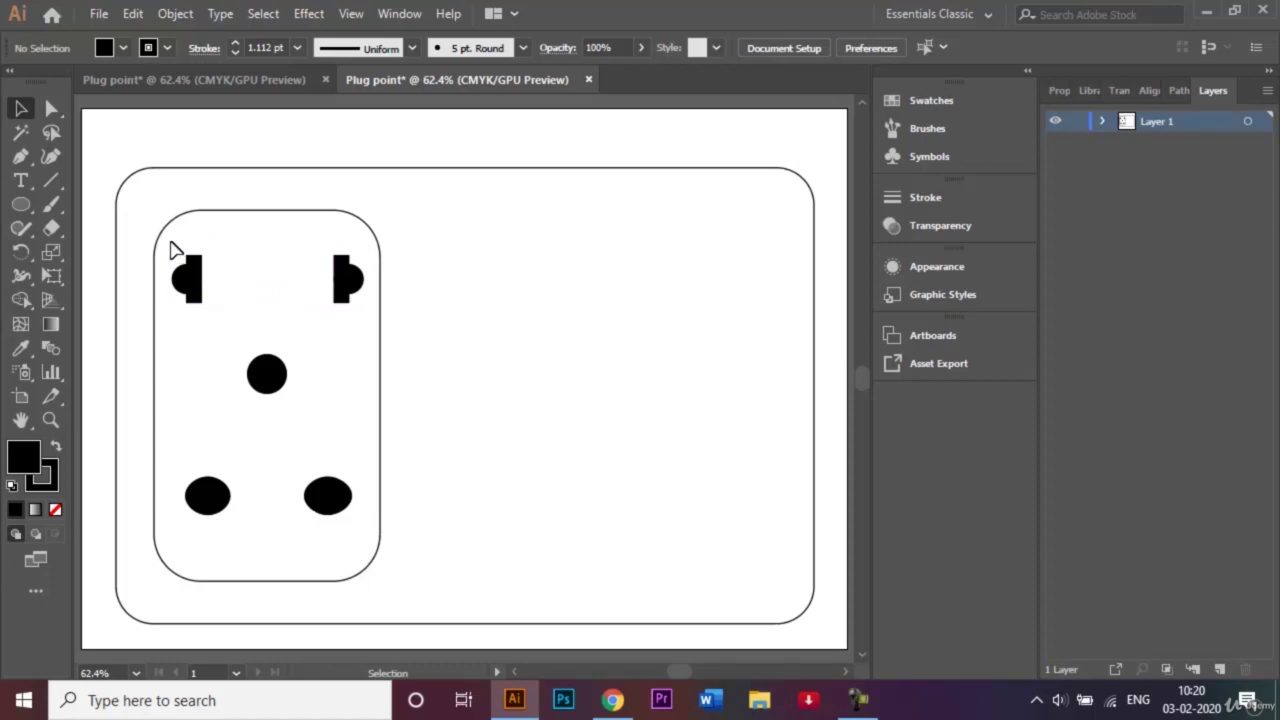
- Nudge the left pin right and the right pin left, then marquee-select the whole socket
{"action": "left_click_drag", "start_coordinate": [201, 291], "coordinate": [220, 317]}
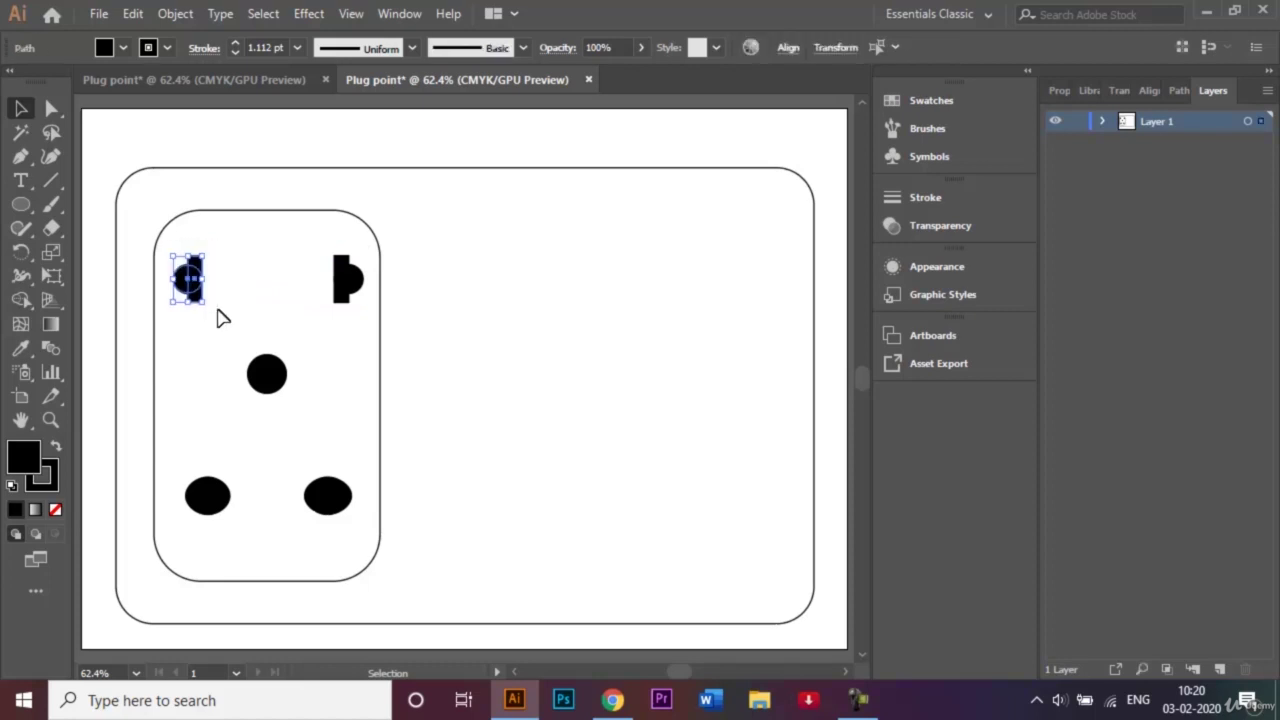
{"action": "key", "text": "Right"}
{"action": "key", "text": "Right"}
{"action": "key", "text": "Right"}
{"action": "key", "text": "Right"}
{"action": "key", "text": "Right"}
{"action": "key", "text": "Right"}
{"action": "key", "text": "Right"}
{"action": "key", "text": "Right"}
{"action": "key", "text": "Right"}
{"action": "key", "text": "Right"}
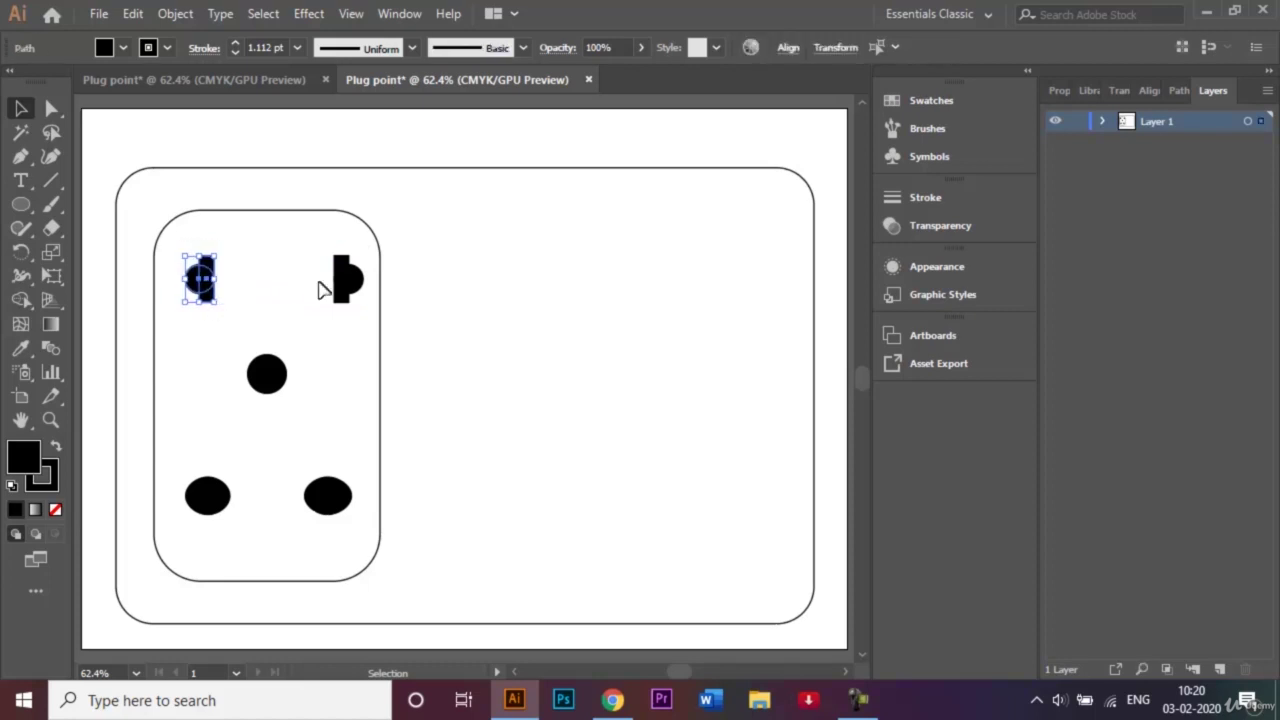
{"action": "left_click", "coordinate": [362, 300]}
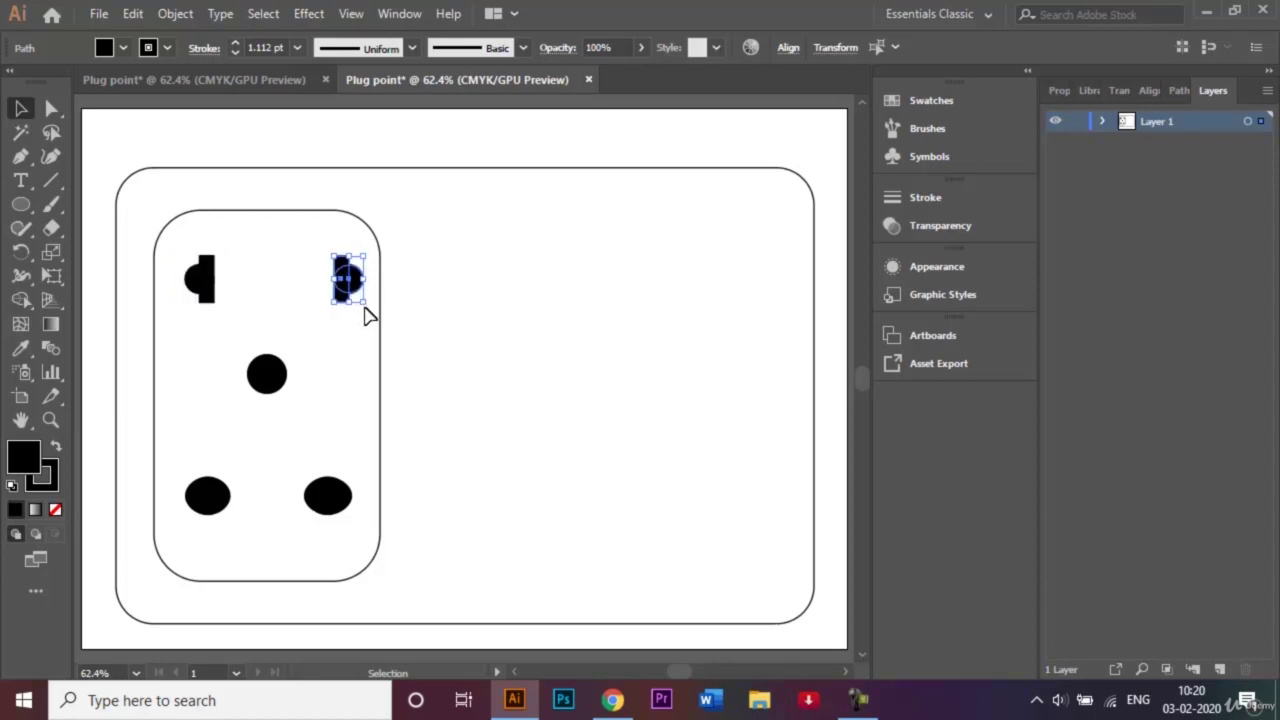
{"action": "key", "text": "Left"}
{"action": "key", "text": "Left"}
{"action": "key", "text": "Left"}
{"action": "key", "text": "Left"}
{"action": "key", "text": "Left"}
{"action": "key", "text": "Left"}
{"action": "key", "text": "Left"}
{"action": "key", "text": "Left"}
{"action": "key", "text": "Left"}
{"action": "key", "text": "Left"}
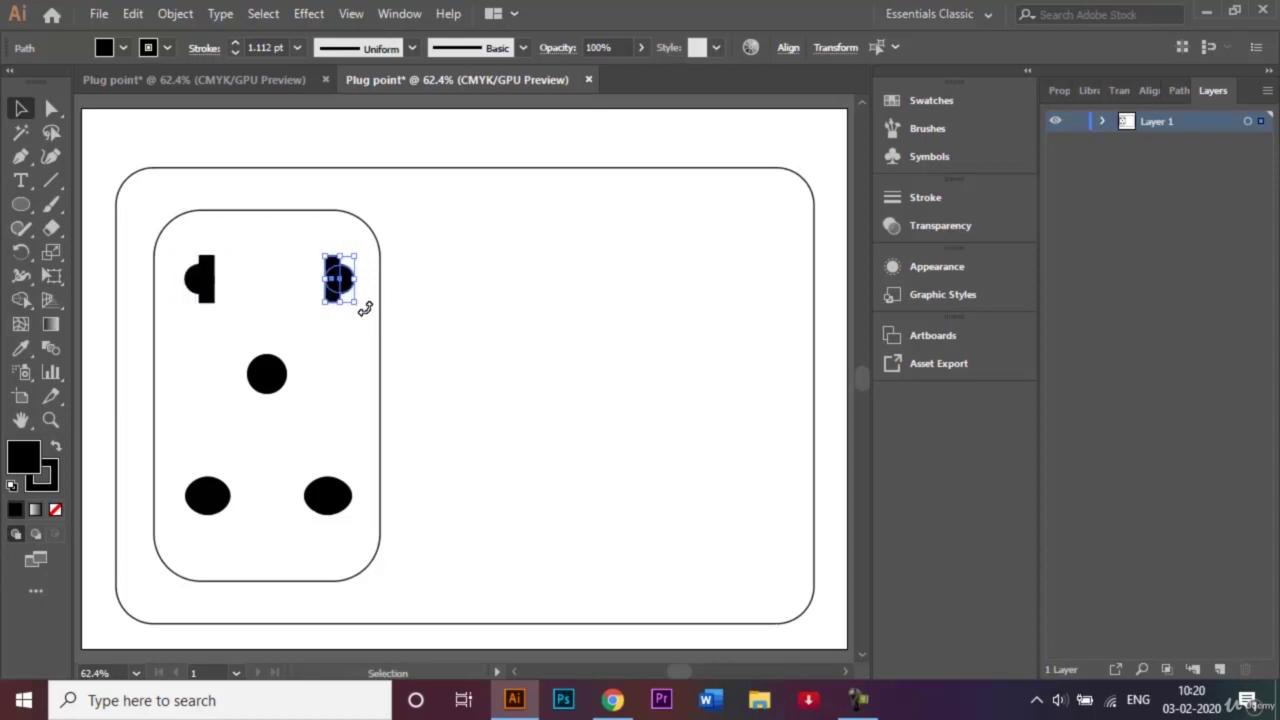
{"action": "left_click", "coordinate": [448, 364]}
{"action": "left_click_drag", "start_coordinate": [397, 607], "coordinate": [157, 206]}
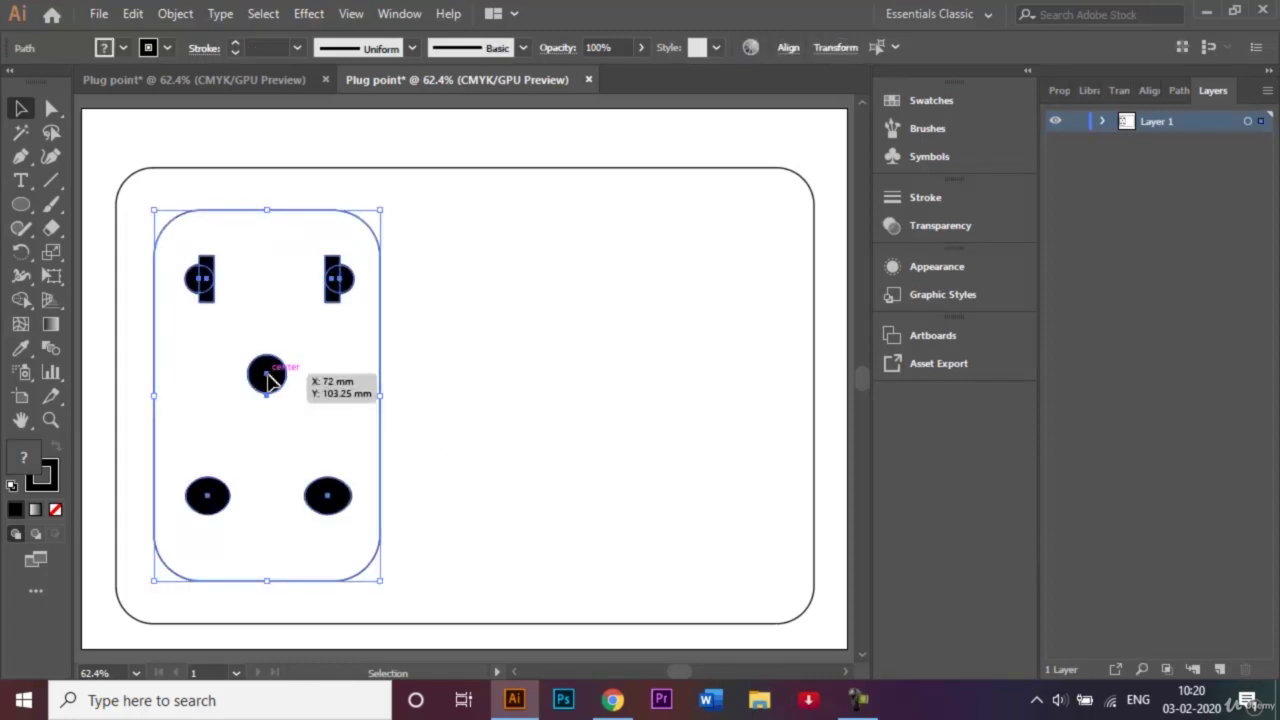
- Alt-drag a copy of the whole socket to the plate's right end and compare with the reference
{"action": "left_click_drag", "start_coordinate": [268, 378], "coordinate": [676, 380]}
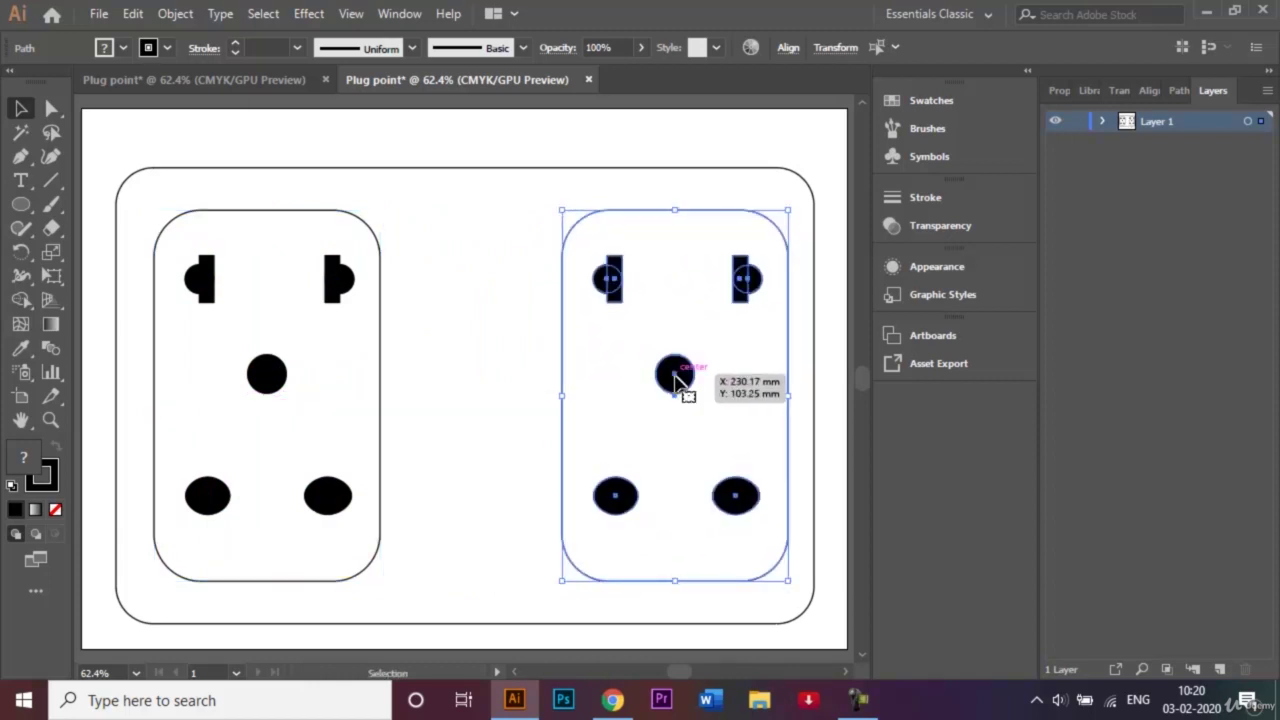
{"action": "left_click", "coordinate": [829, 354]}
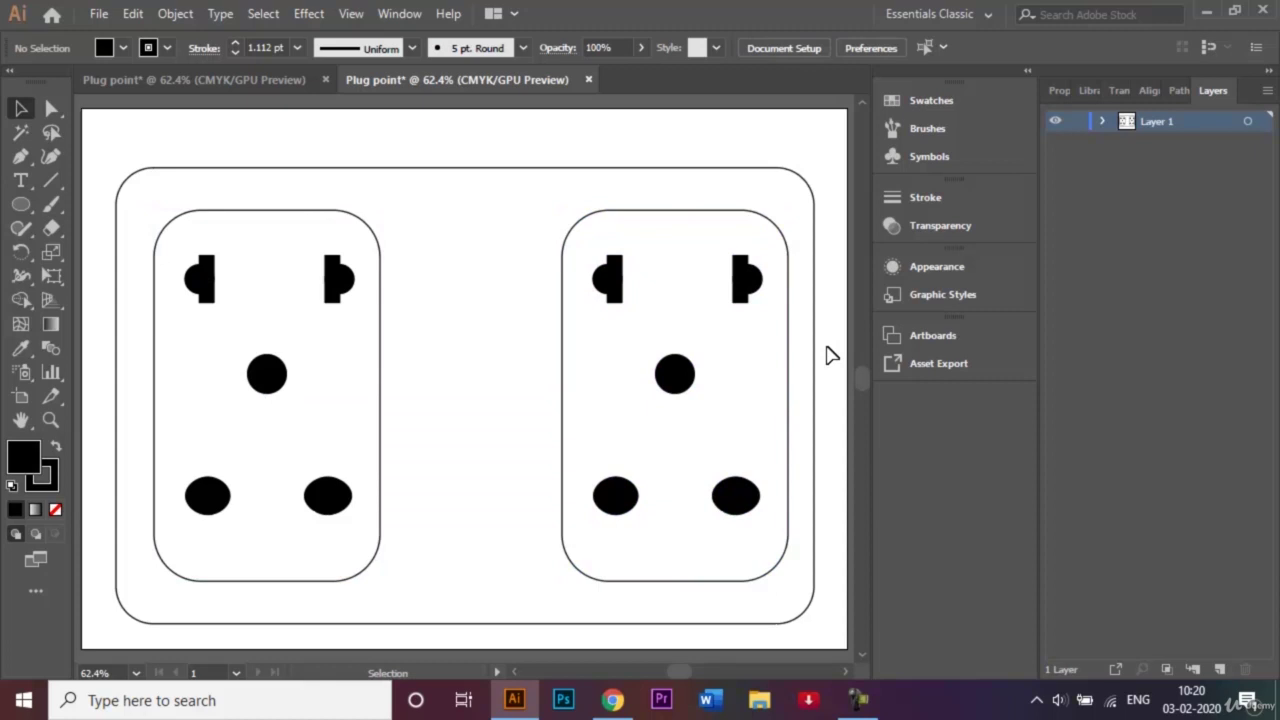
{"action": "left_click", "coordinate": [202, 83]}
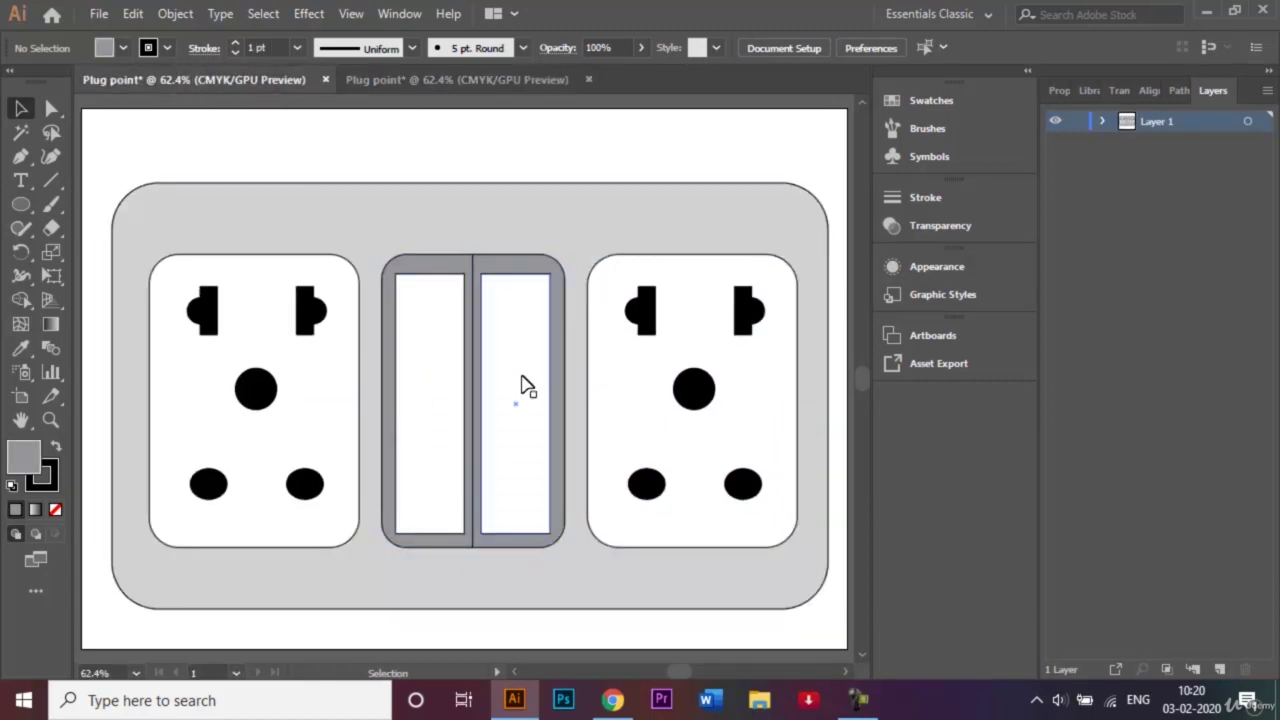
{"action": "left_click", "coordinate": [390, 86]}
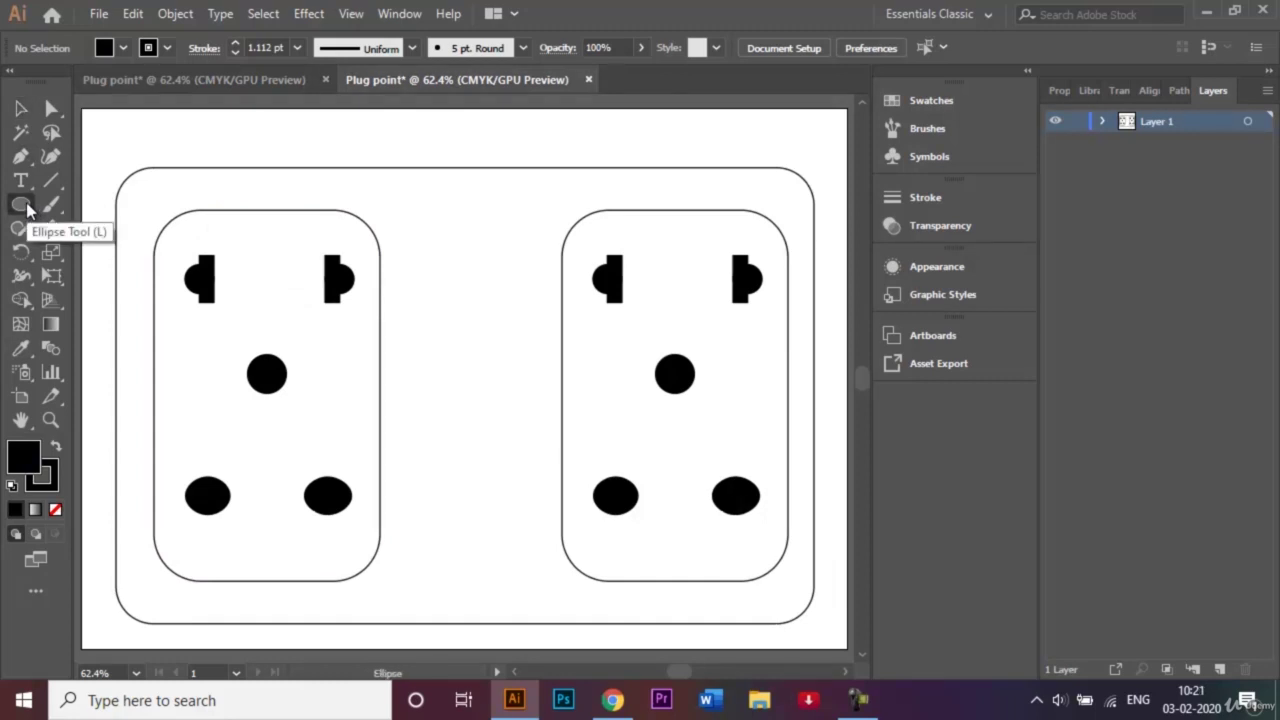
- Draw a tall no-fill rectangle between the two sockets and round its corners
{"action": "left_click_drag", "start_coordinate": [27, 207], "coordinate": [64, 208]}
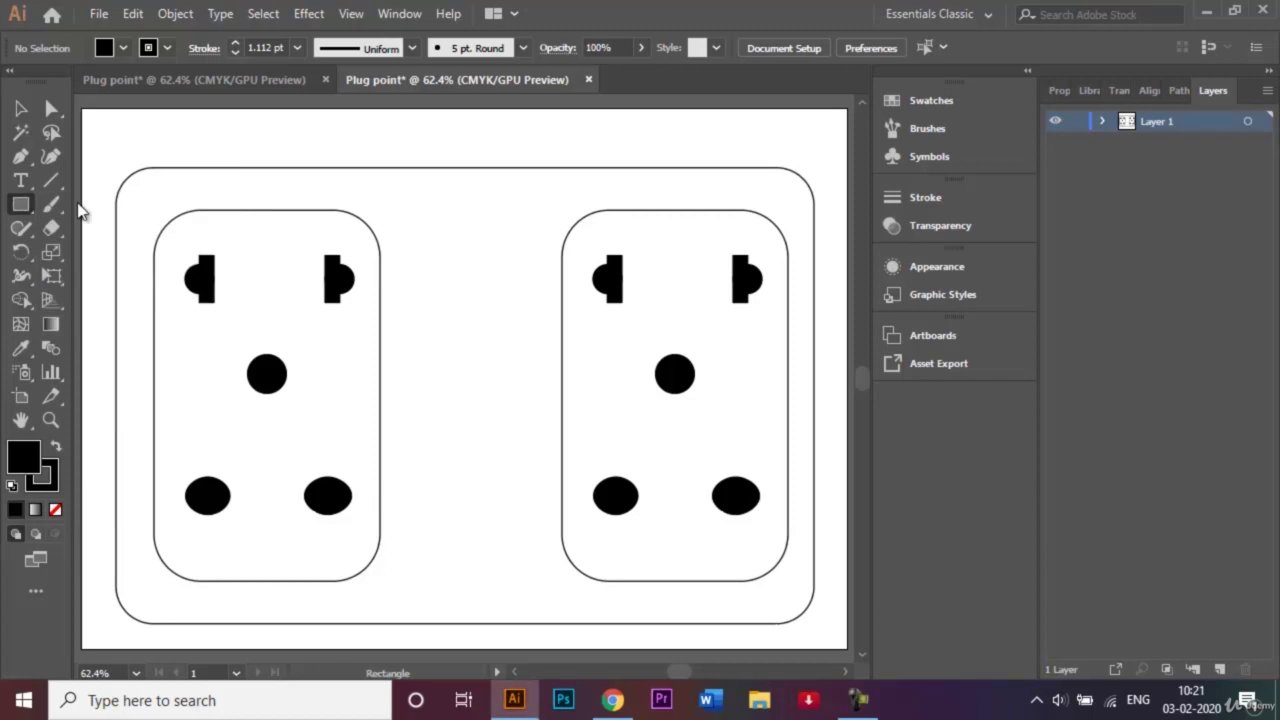
{"action": "left_click", "coordinate": [55, 510]}
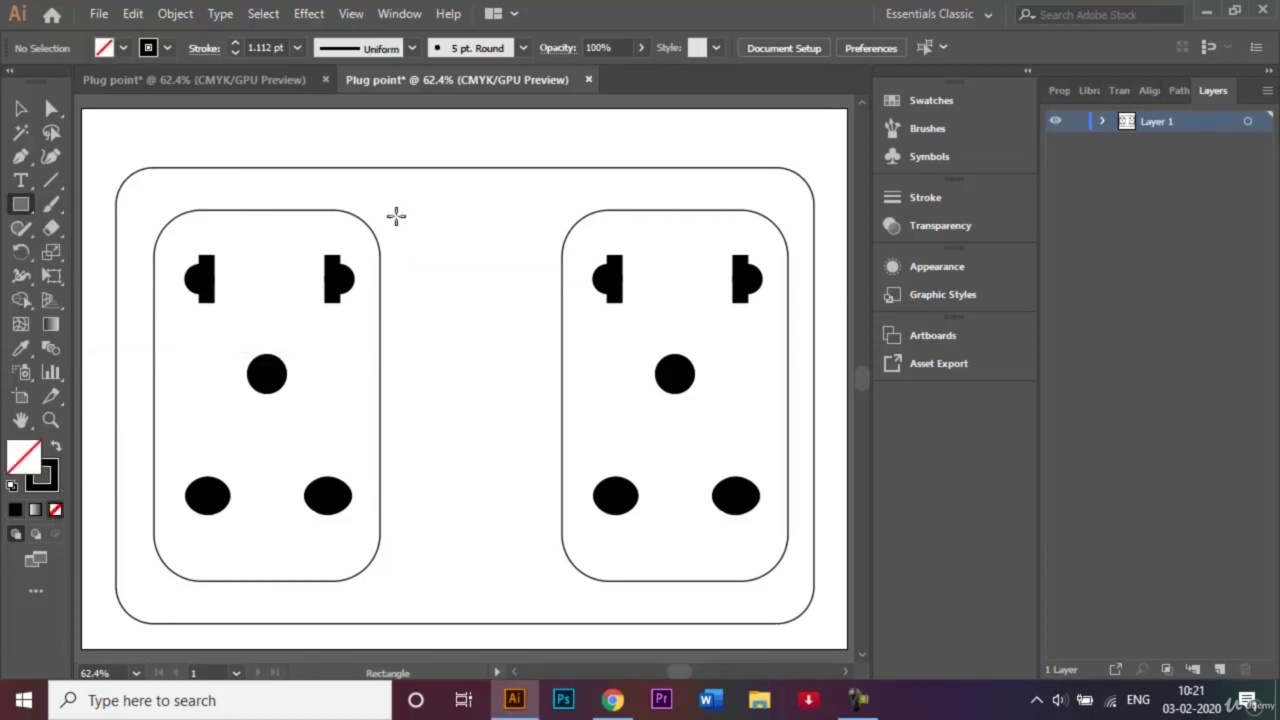
{"action": "mouse_move", "coordinate": [394, 214]}
{"action": "left_mouse_down"}
{"action": "mouse_move", "coordinate": [466, 342]}
{"action": "mouse_move", "coordinate": [524, 562]}
{"action": "mouse_move", "coordinate": [550, 581]}
{"action": "left_mouse_up"}
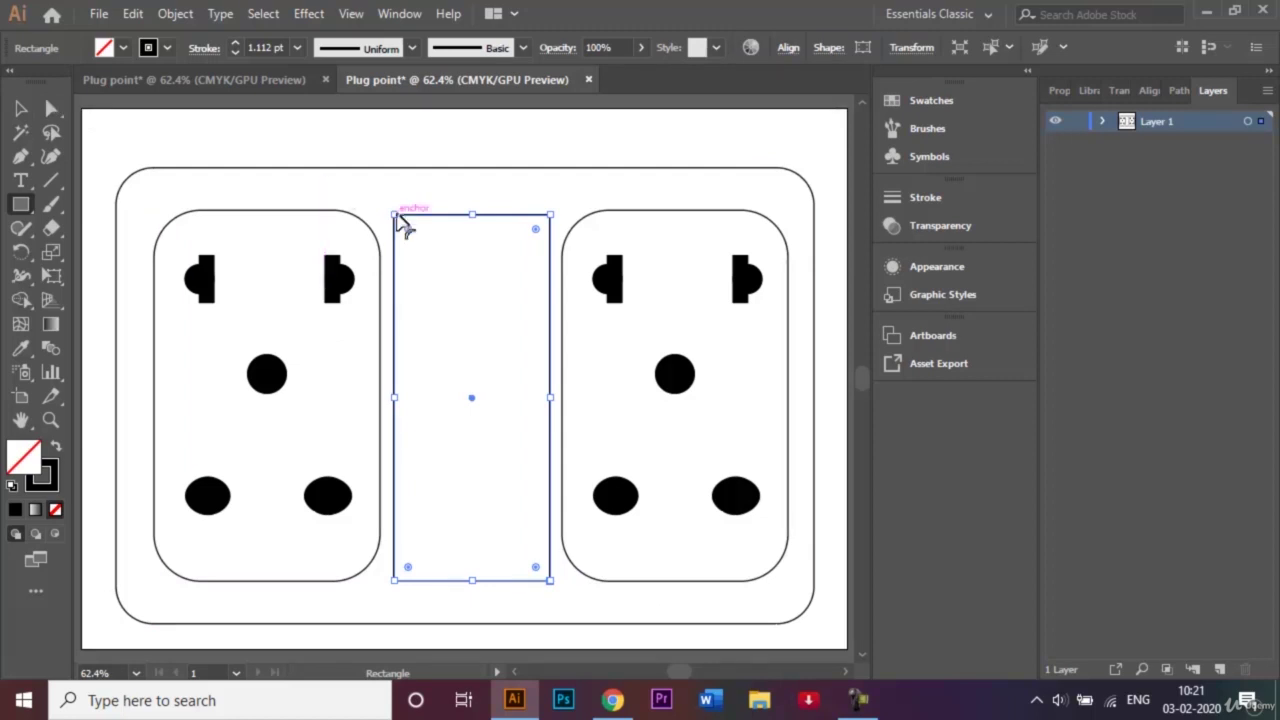
{"action": "left_click_drag", "start_coordinate": [408, 230], "coordinate": [427, 250]}
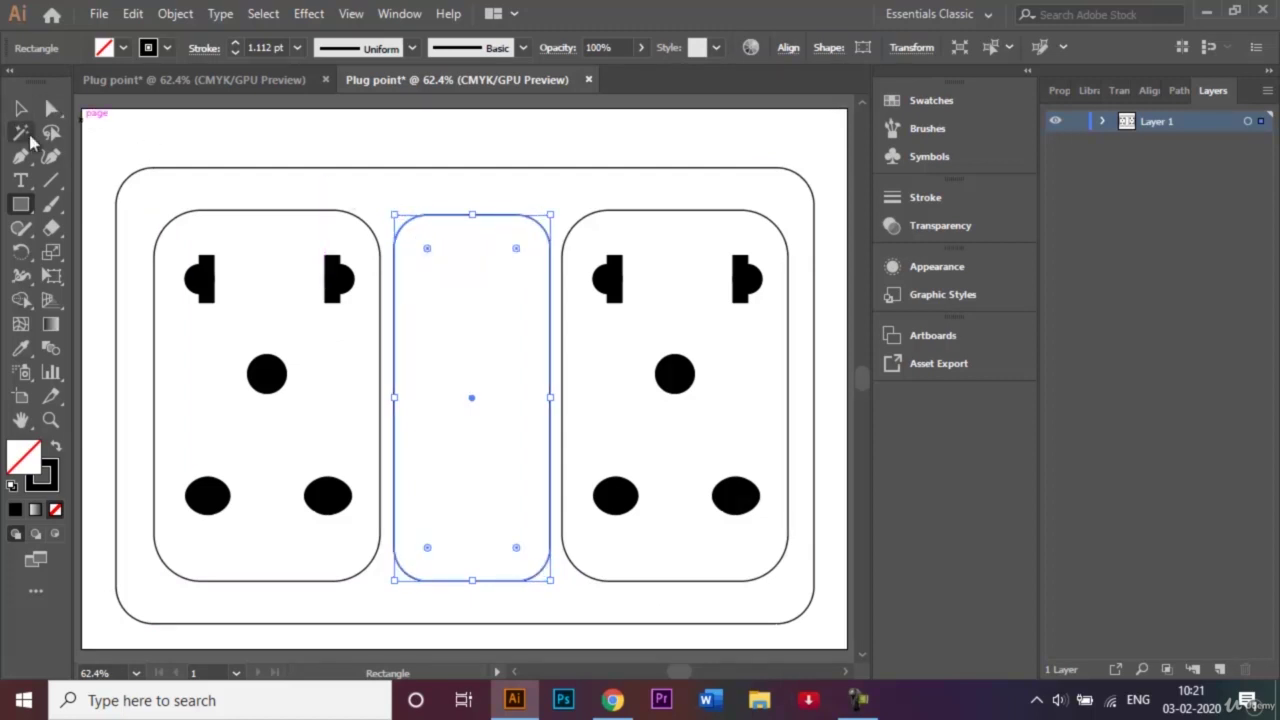
{"action": "left_click", "coordinate": [20, 108]}
{"action": "left_click", "coordinate": [190, 143]}
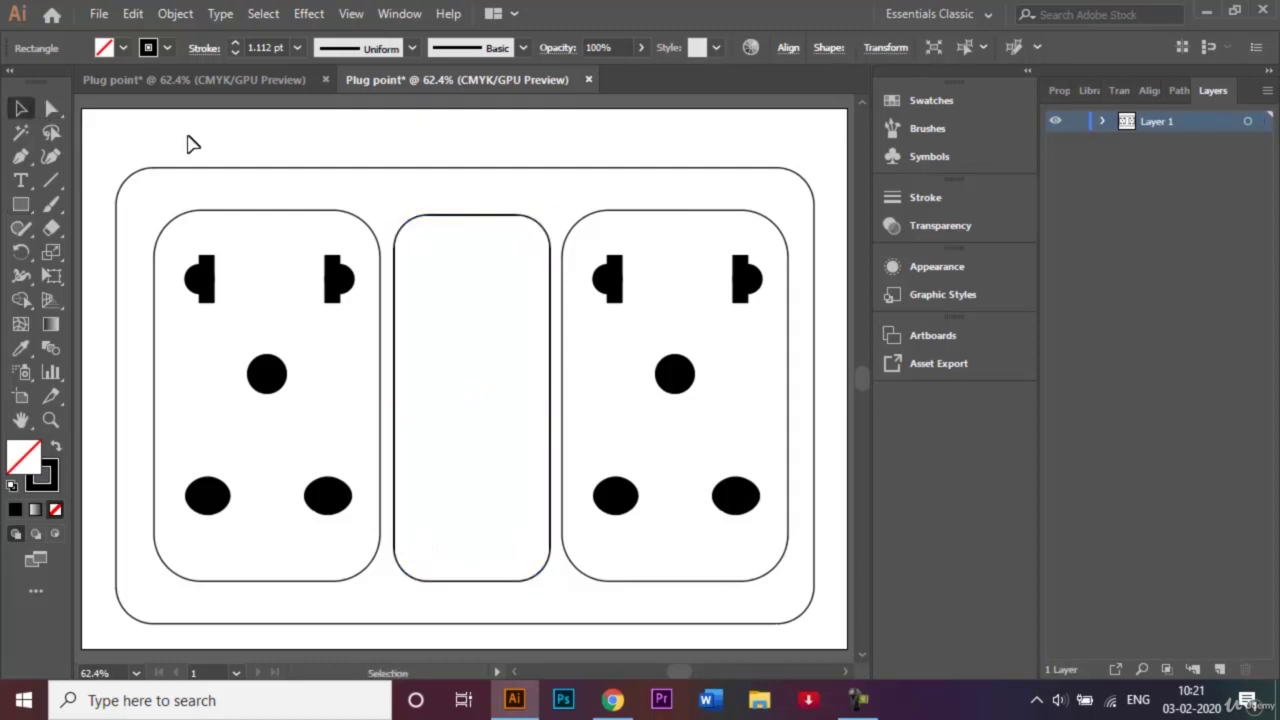
- Draw a vertical line down the middle of the switch rectangle, redrawing it once
{"action": "left_click", "coordinate": [51, 180]}
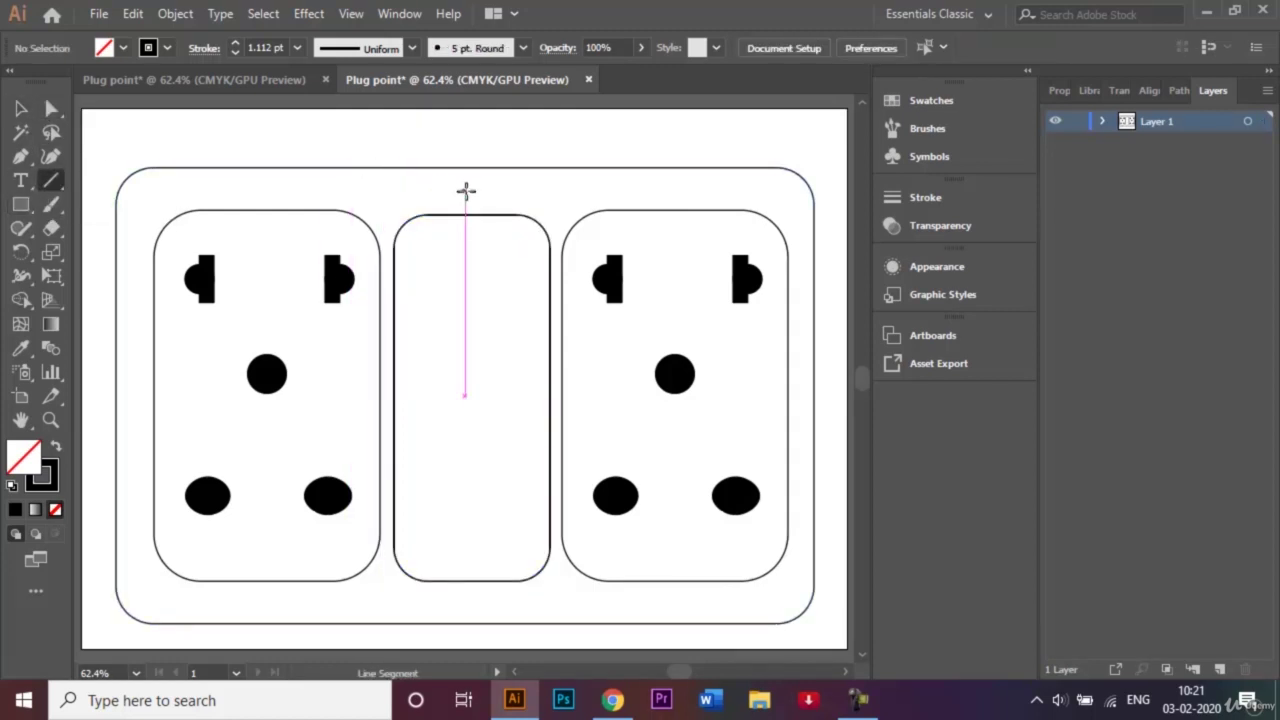
{"action": "left_click_drag", "start_coordinate": [465, 190], "coordinate": [469, 610]}
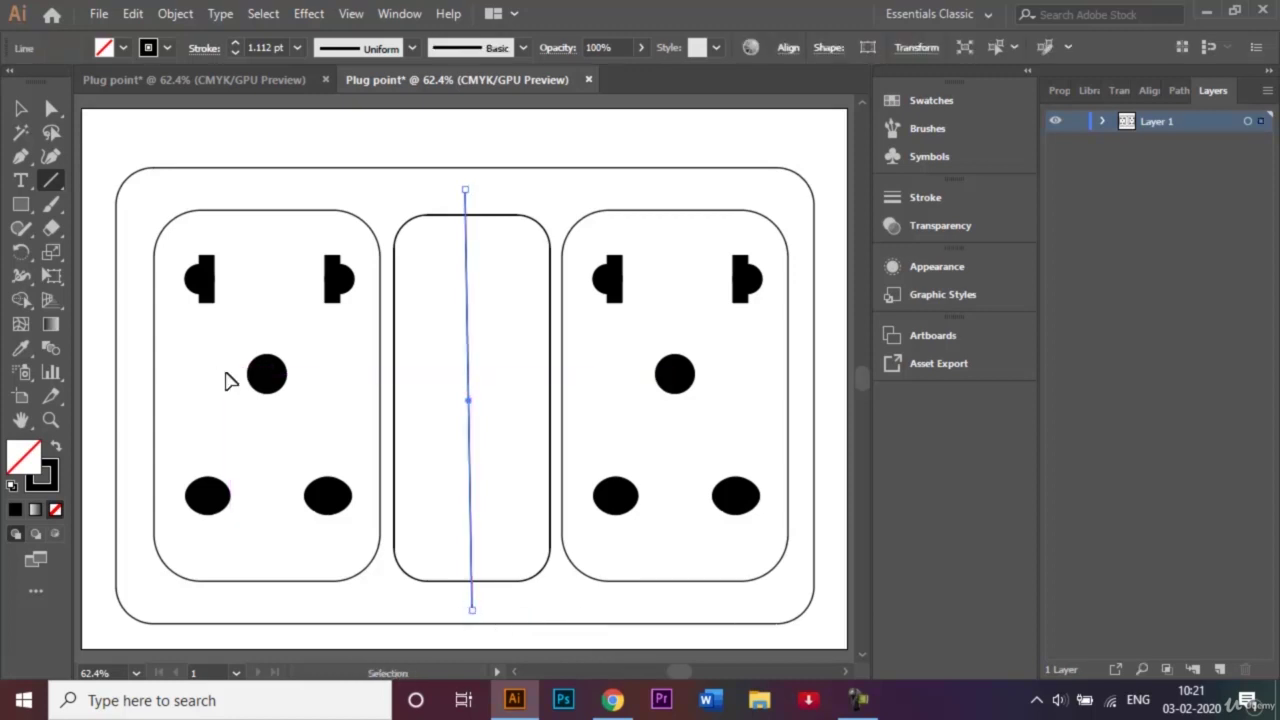
{"action": "key", "text": "ctrl+z"}
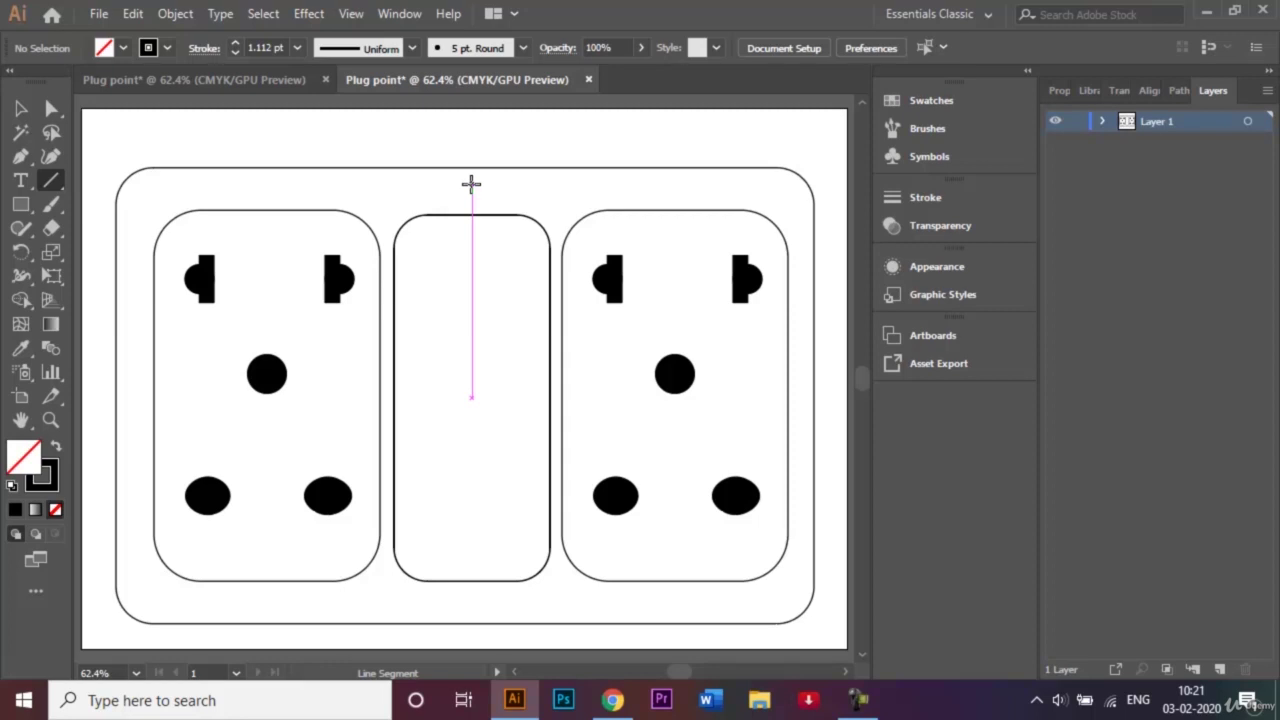
{"action": "left_click_drag", "start_coordinate": [471, 184], "coordinate": [477, 598]}
- Select the middle rounded rectangle together with the vertical line, undoing an accidental move
{"action": "key", "text": "v"}
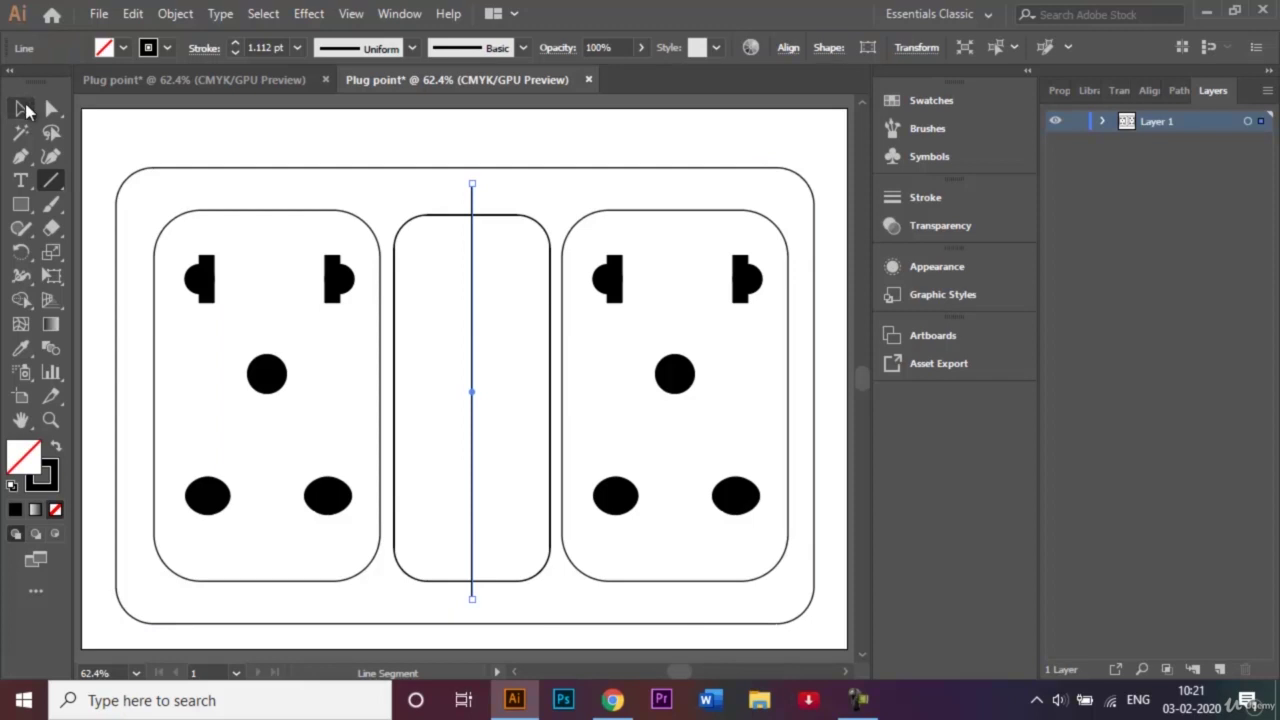
{"action": "left_click_drag", "start_coordinate": [414, 184], "coordinate": [537, 609]}
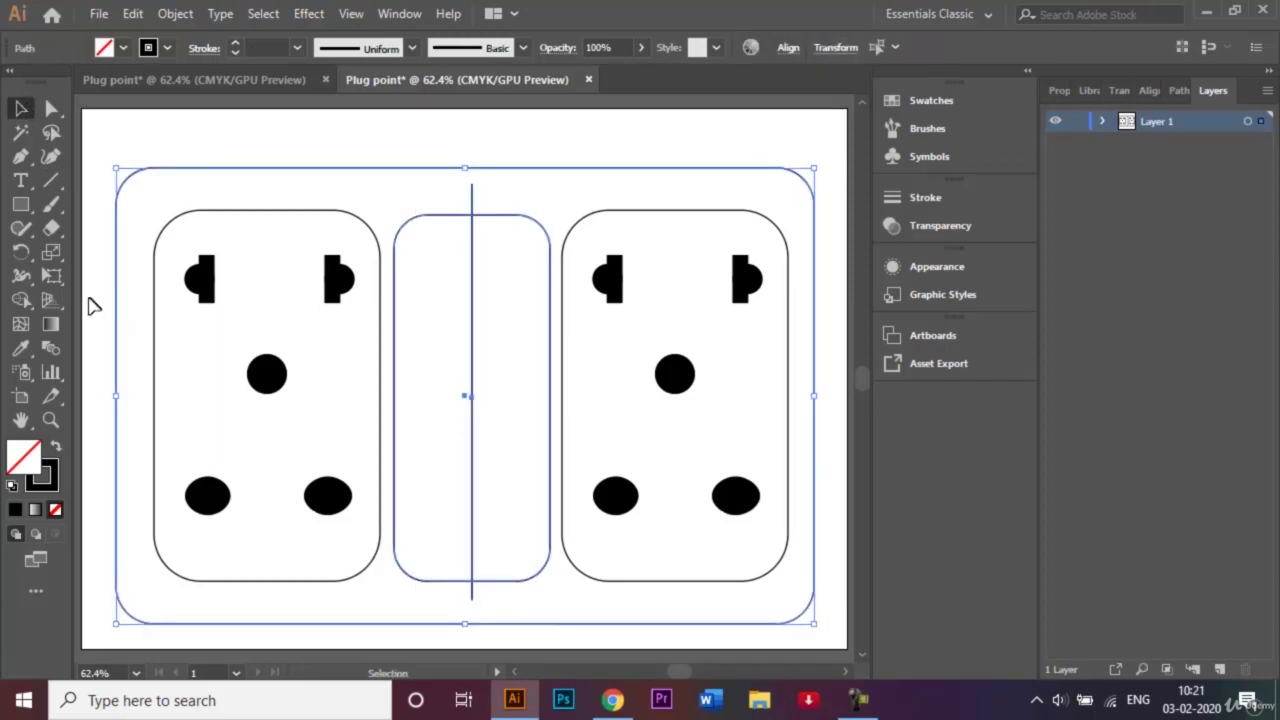
{"action": "left_click_drag", "start_coordinate": [441, 220], "coordinate": [445, 207]}
{"action": "key", "text": "a"}
{"action": "key", "text": "ctrl+z"}
{"action": "left_click", "coordinate": [416, 152]}
{"action": "left_click", "coordinate": [434, 217]}
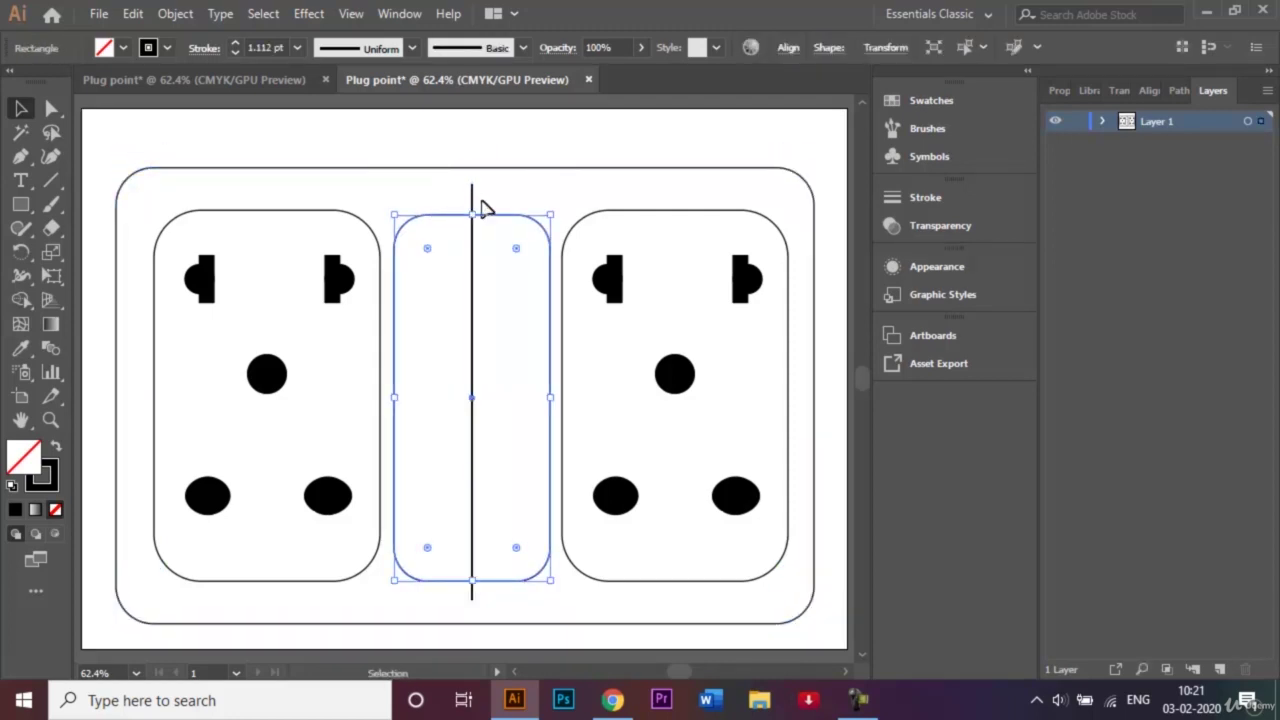
{"action": "left_click", "coordinate": [473, 200], "text": "shift"}
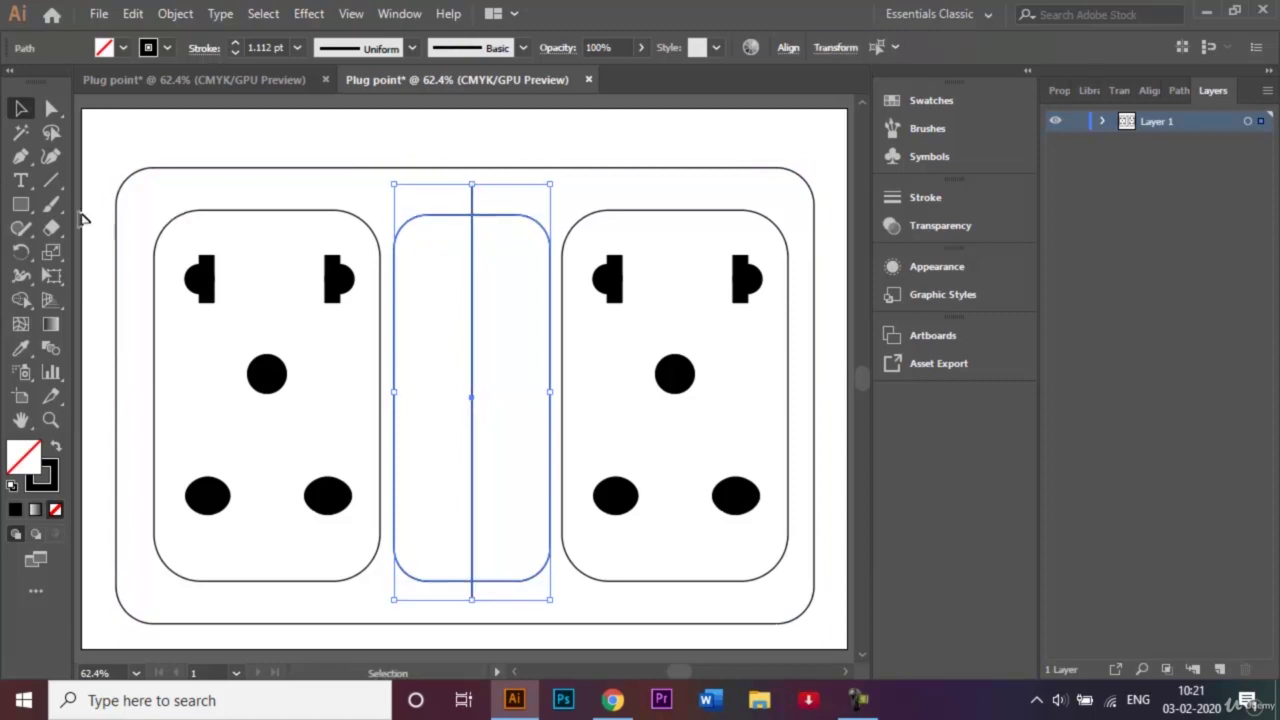
- Use Shape Builder to split the rectangle into two halves along the line
{"action": "left_click", "coordinate": [21, 302]}
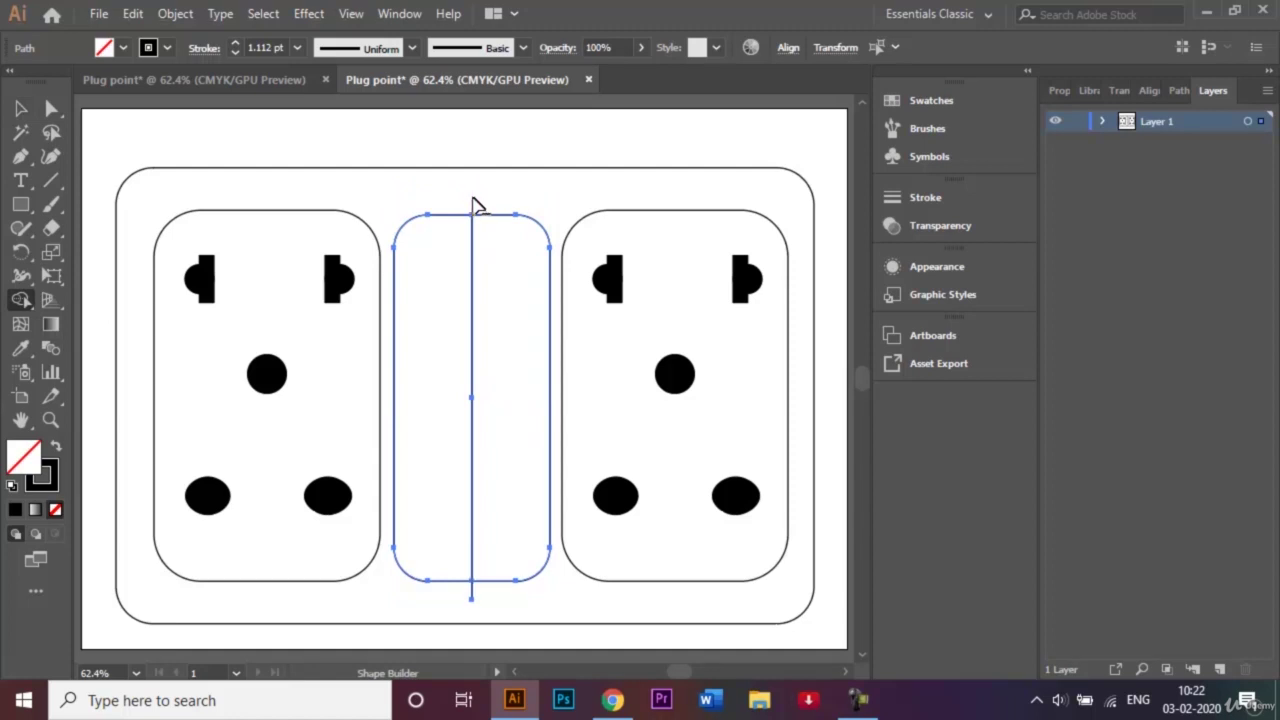
{"action": "left_click", "coordinate": [503, 494]}
{"action": "left_click", "coordinate": [19, 109]}
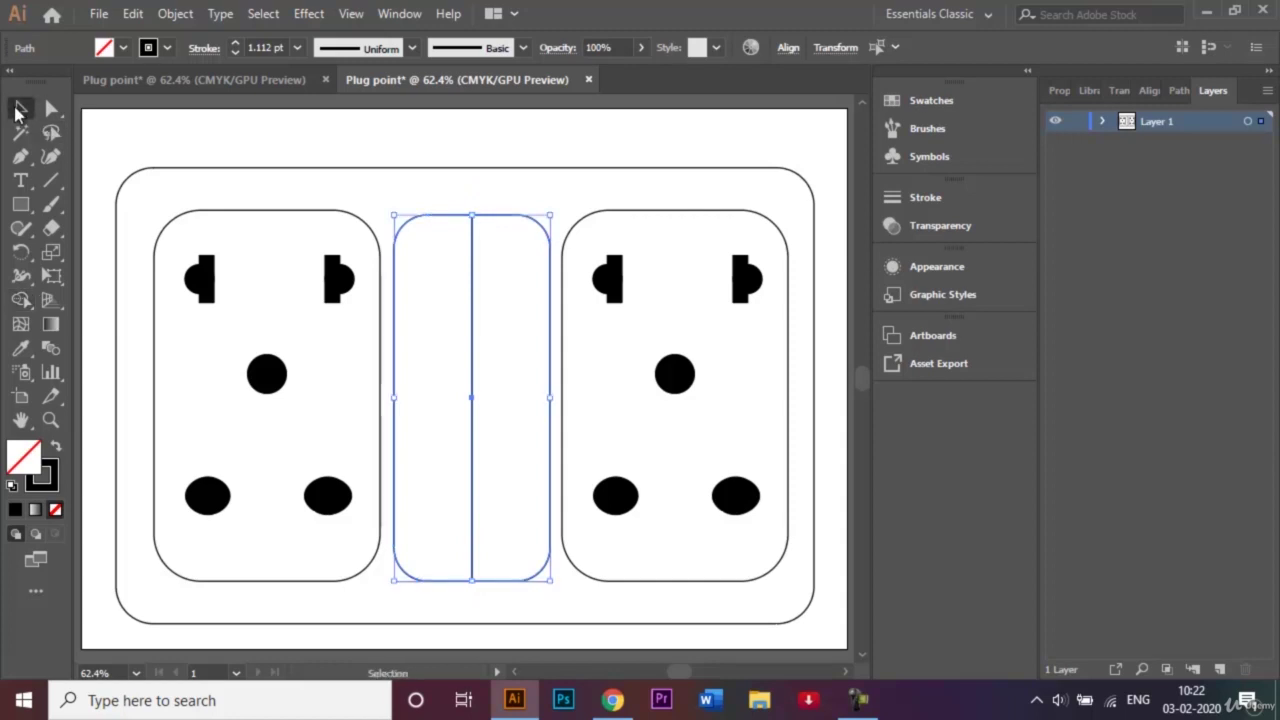
{"action": "left_click", "coordinate": [422, 182]}
{"action": "left_click", "coordinate": [437, 160]}
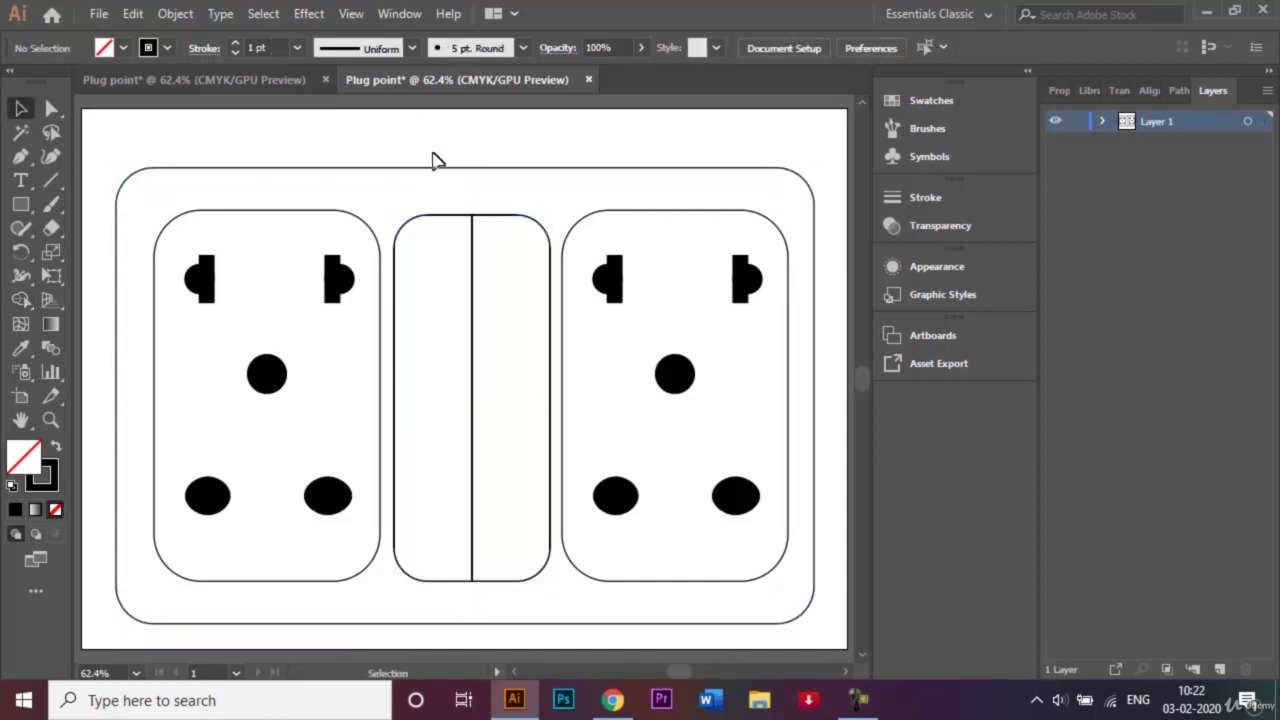
- Draw a narrow rectangle in the switch's left half and Alt-drag a copy into the right half
{"action": "left_click", "coordinate": [20, 204]}
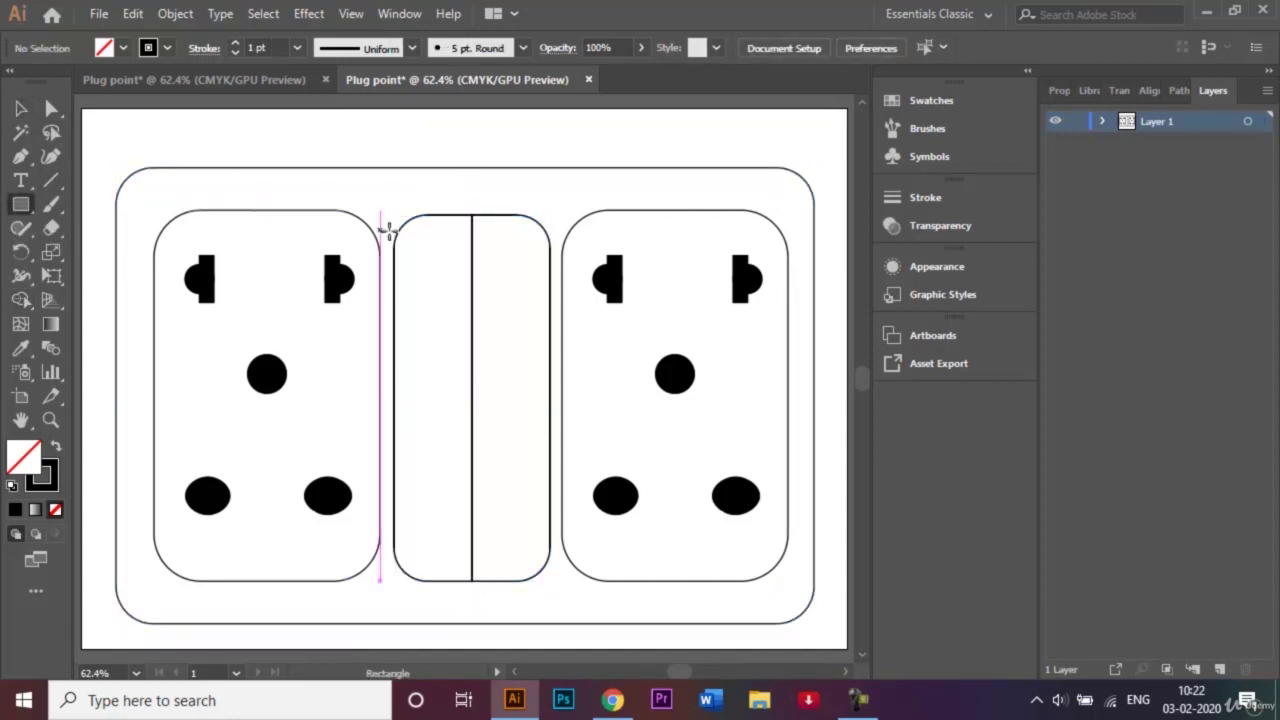
{"action": "mouse_move", "coordinate": [412, 239]}
{"action": "left_mouse_down"}
{"action": "mouse_move", "coordinate": [454, 357]}
{"action": "mouse_move", "coordinate": [458, 564]}
{"action": "left_mouse_up"}
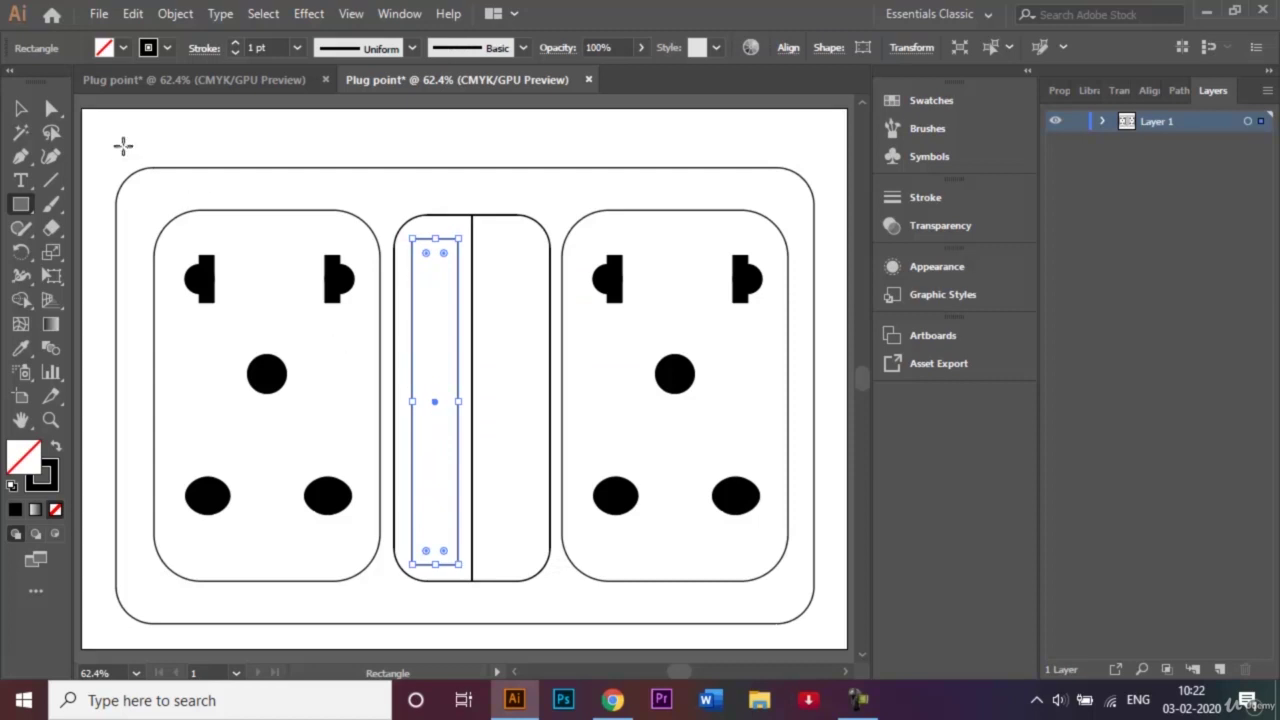
{"action": "left_click", "coordinate": [22, 109]}
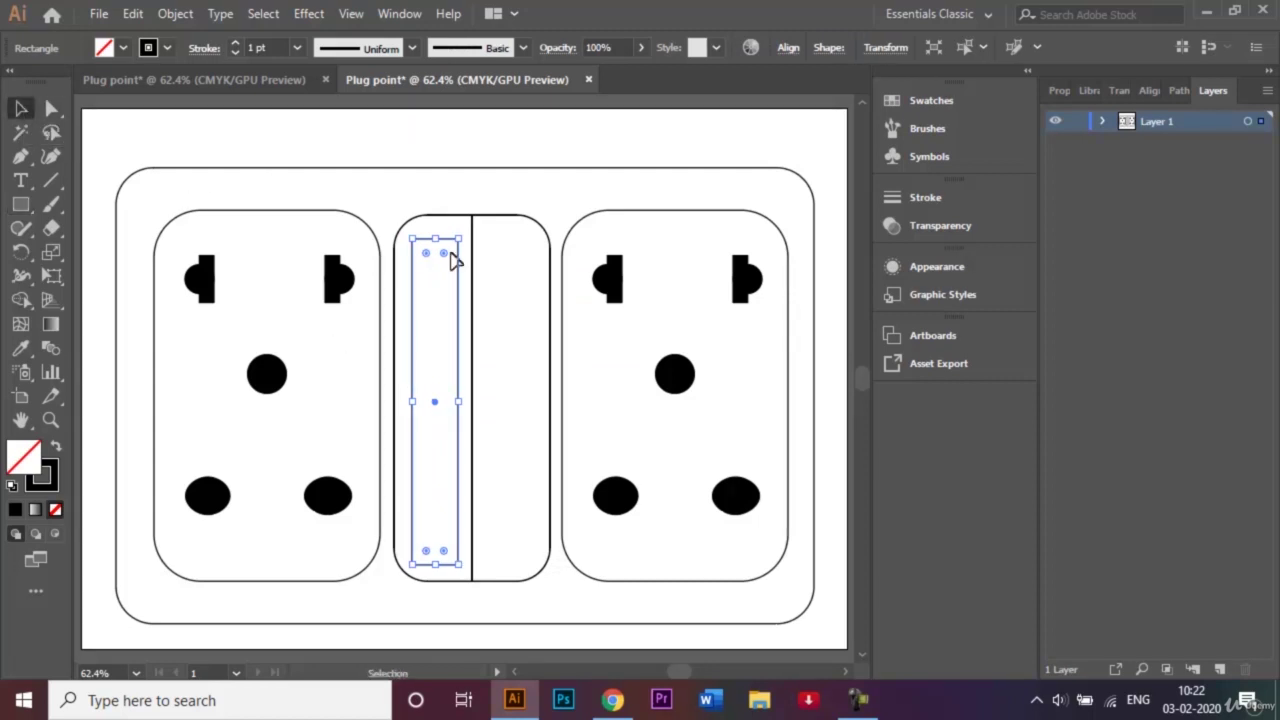
{"action": "left_click_drag", "start_coordinate": [460, 277], "coordinate": [536, 279]}
{"action": "left_click", "coordinate": [570, 203]}
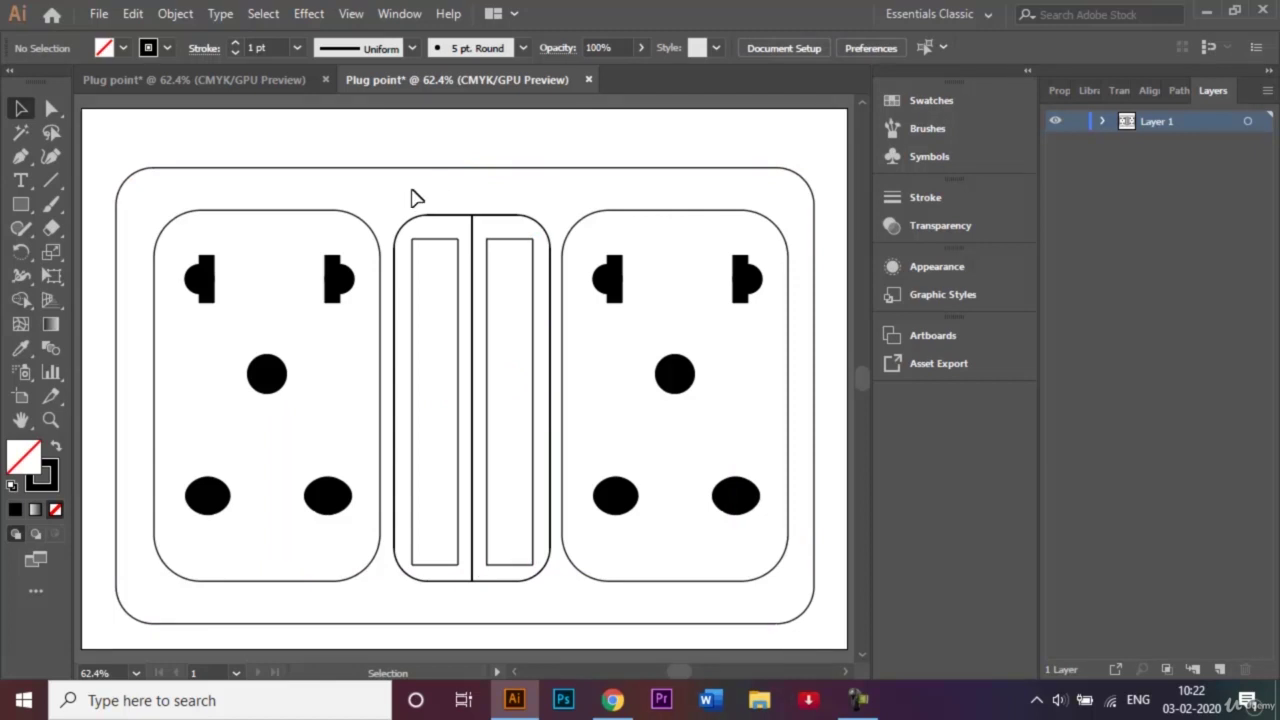
- Select the switch's rounded outline and its divider line
{"action": "left_click_drag", "start_coordinate": [417, 198], "coordinate": [530, 600]}
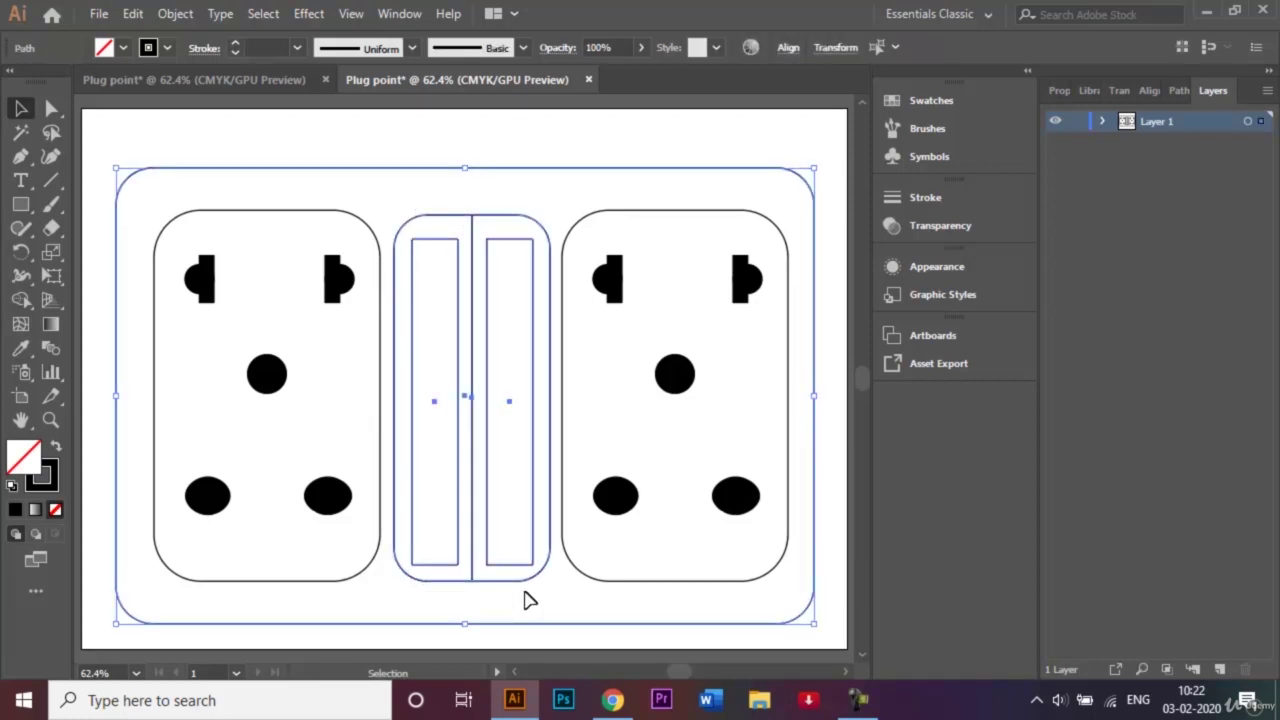
{"action": "left_click", "coordinate": [517, 205]}
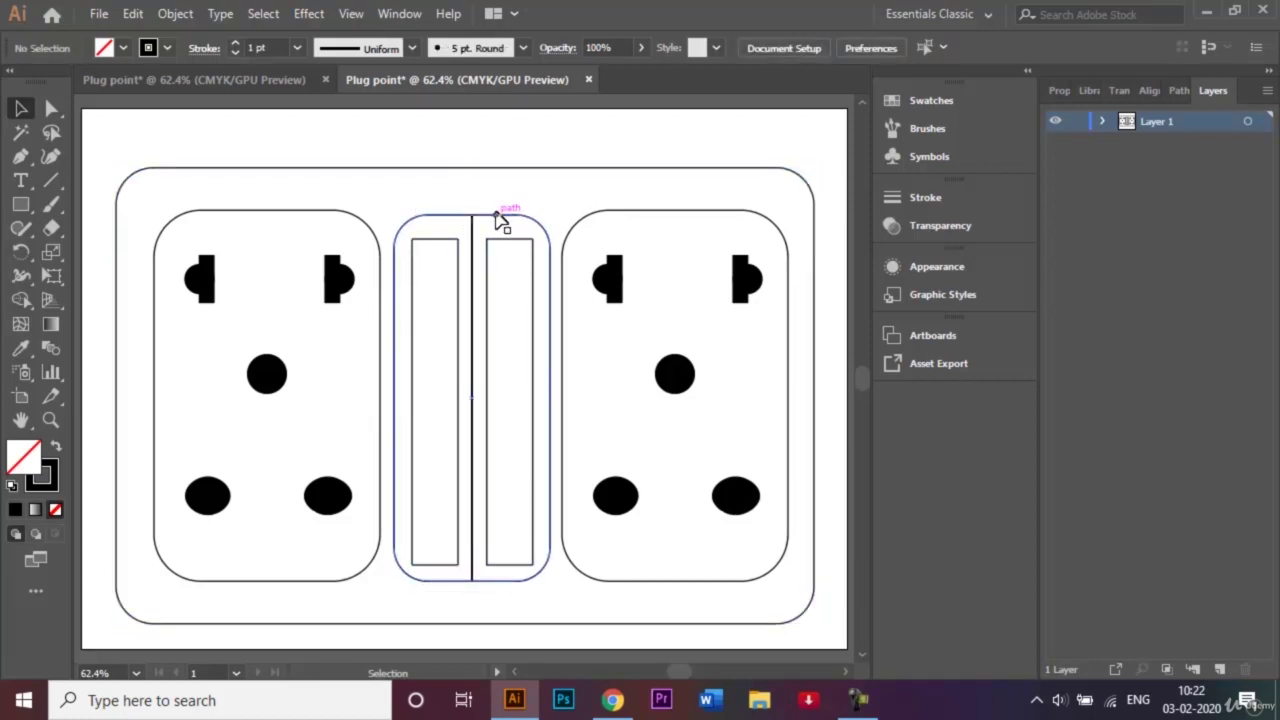
{"action": "left_click", "coordinate": [488, 217]}
{"action": "left_click", "coordinate": [471, 223], "text": "shift"}
- Add both inner rectangles to the selection and scale the whole switch down by its corner
{"action": "left_click", "coordinate": [444, 241], "text": "shift"}
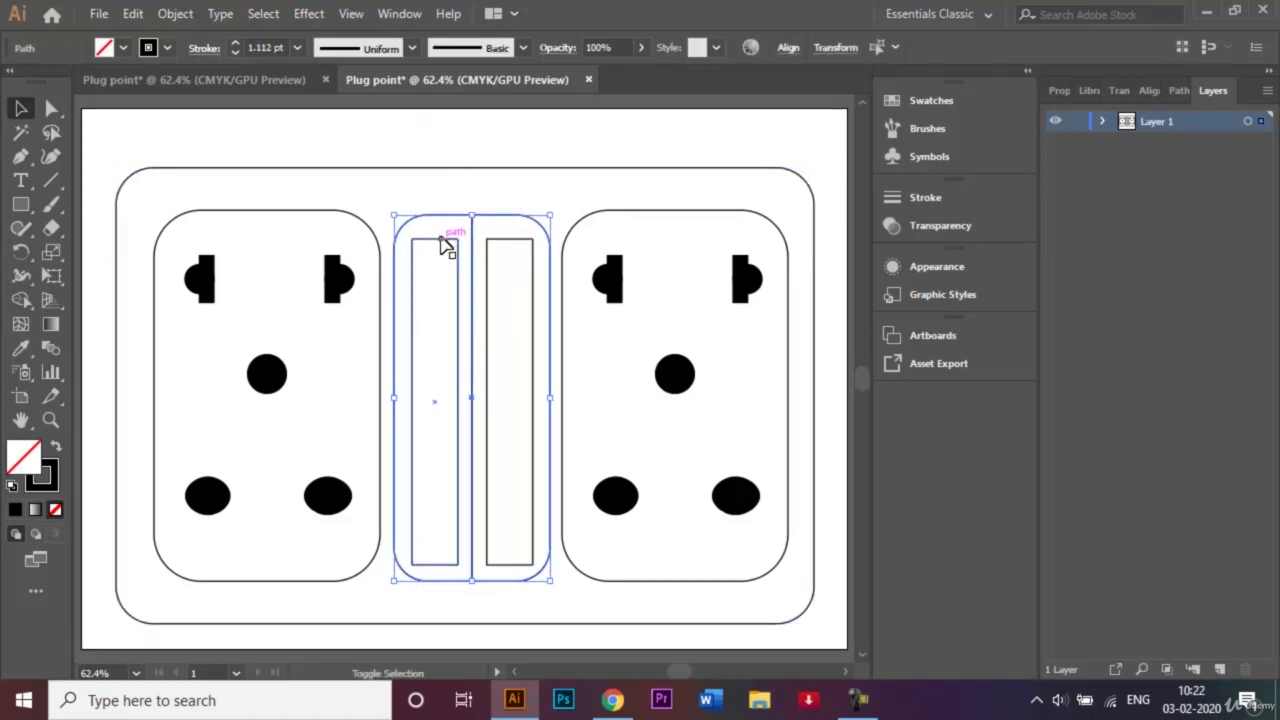
{"action": "left_click", "coordinate": [532, 251], "text": "shift"}
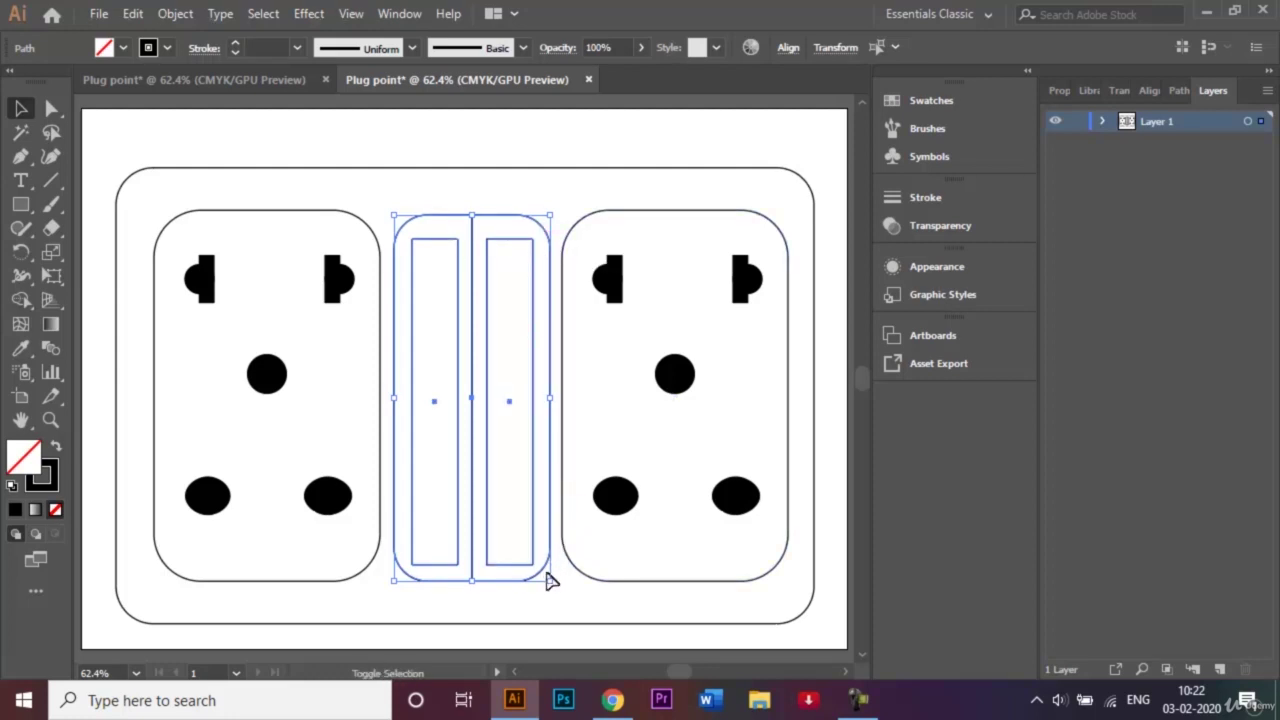
{"action": "left_click_drag", "start_coordinate": [548, 578], "coordinate": [538, 549]}
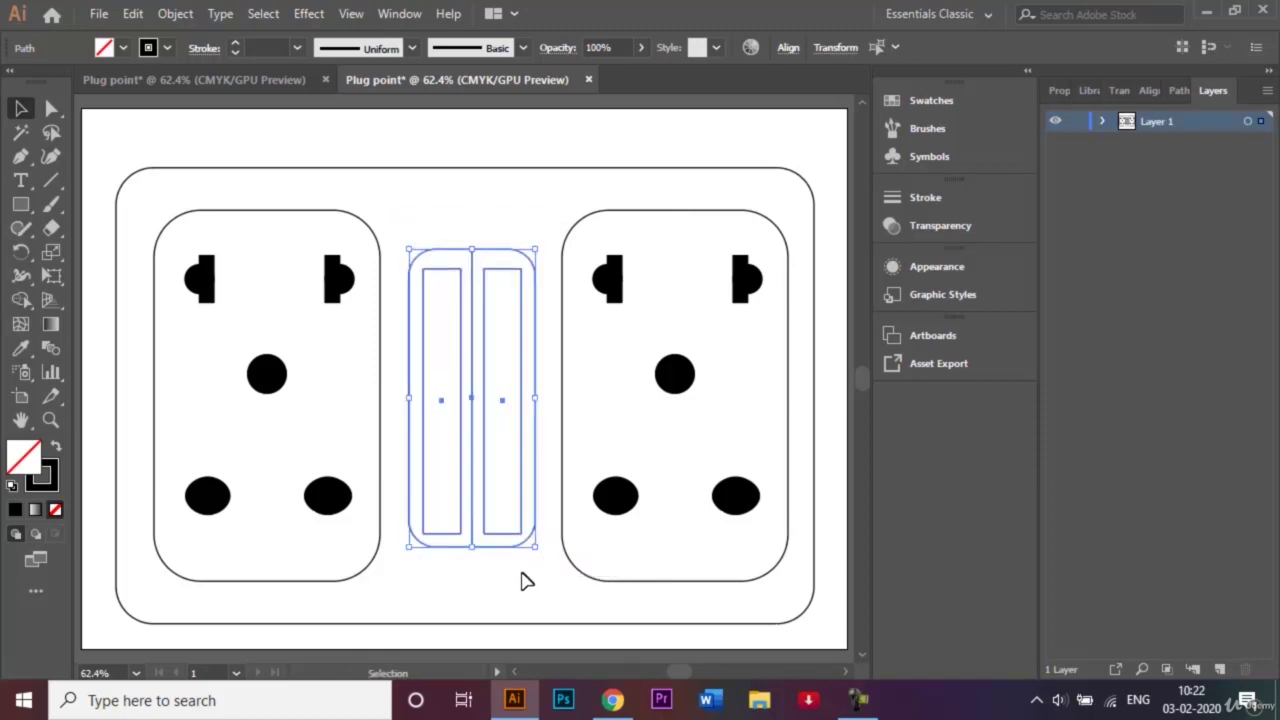
{"action": "left_click", "coordinate": [521, 575]}
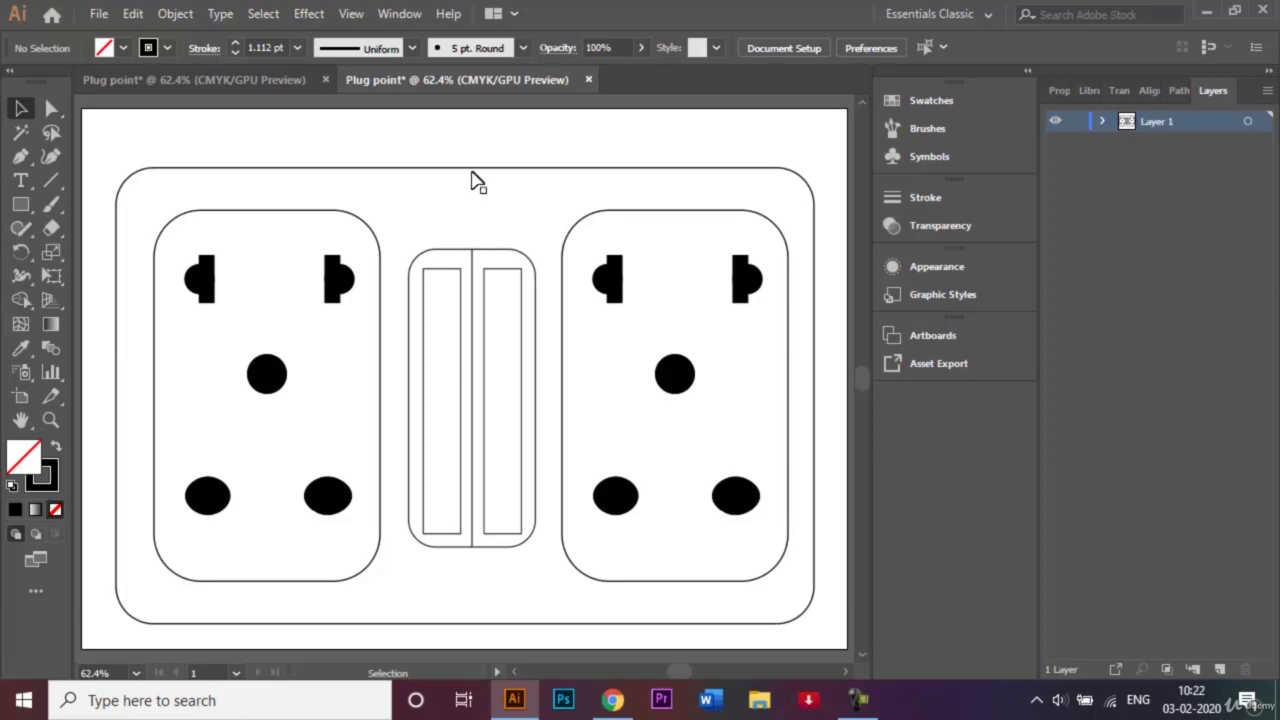
- Check the coloured reference document, then fill the outer plate light grey K=20
{"action": "right_click", "coordinate": [249, 81]}
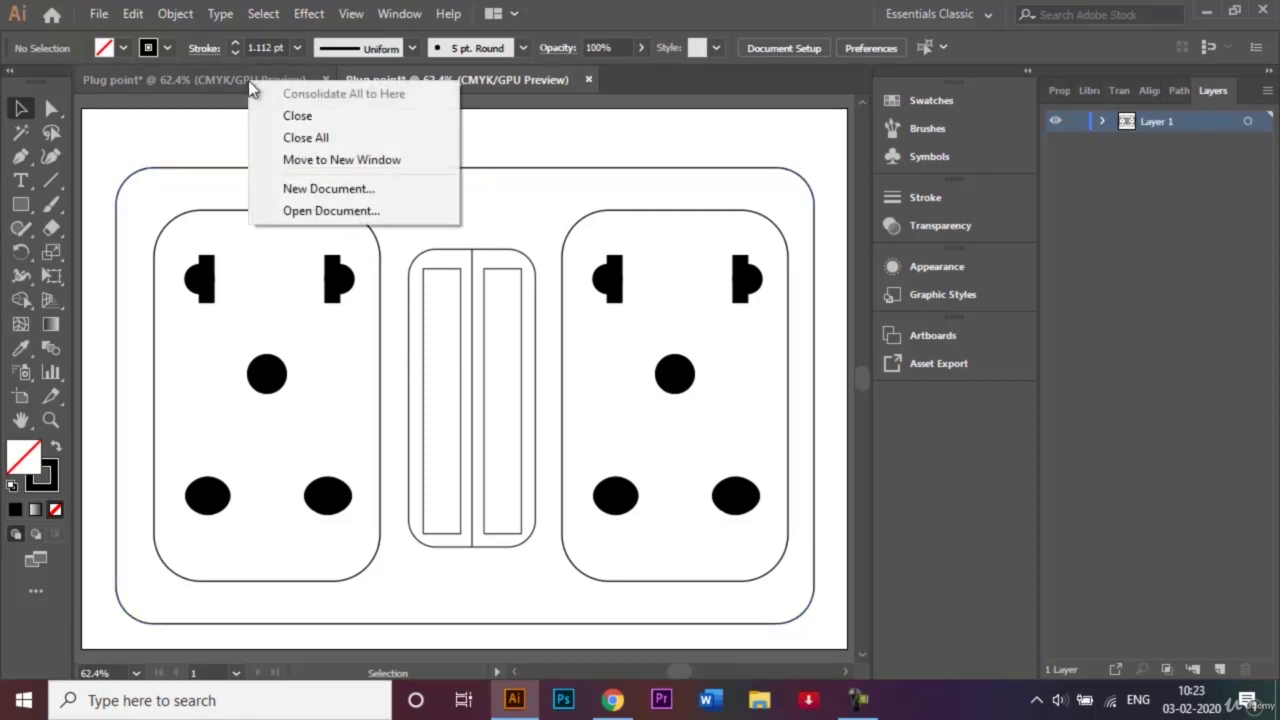
{"action": "left_click", "coordinate": [232, 79]}
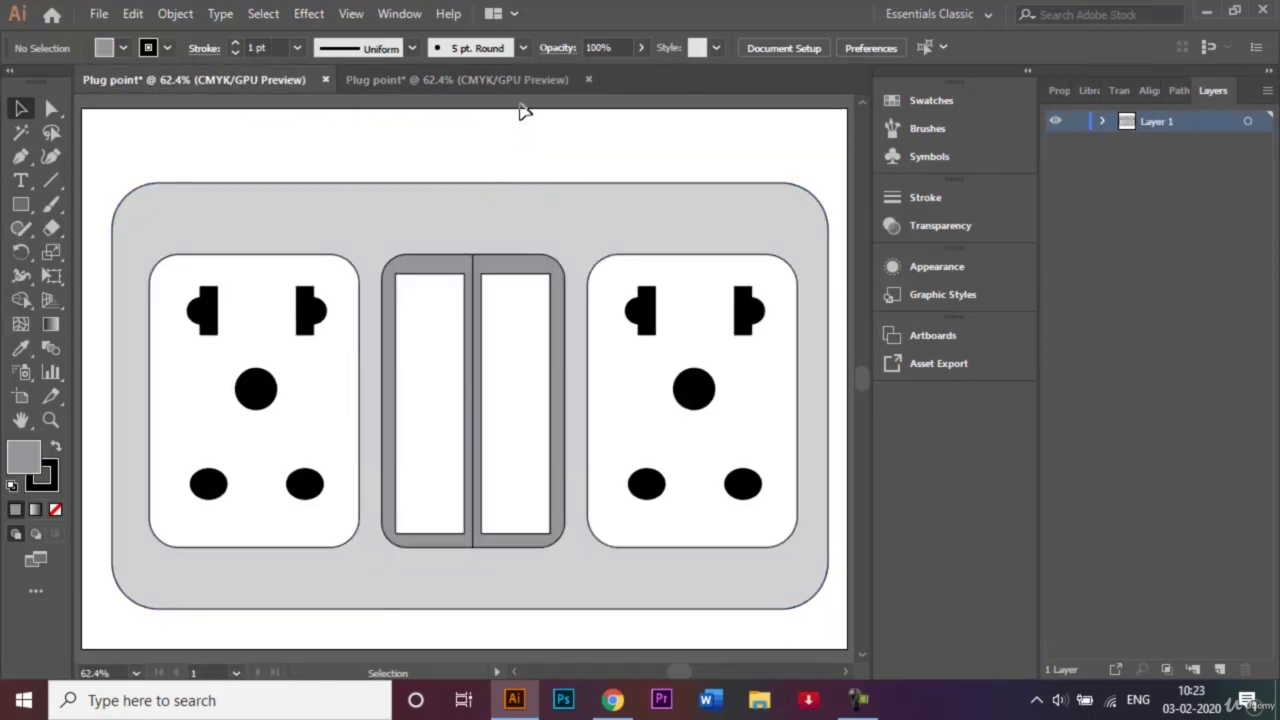
{"action": "left_click", "coordinate": [494, 89]}
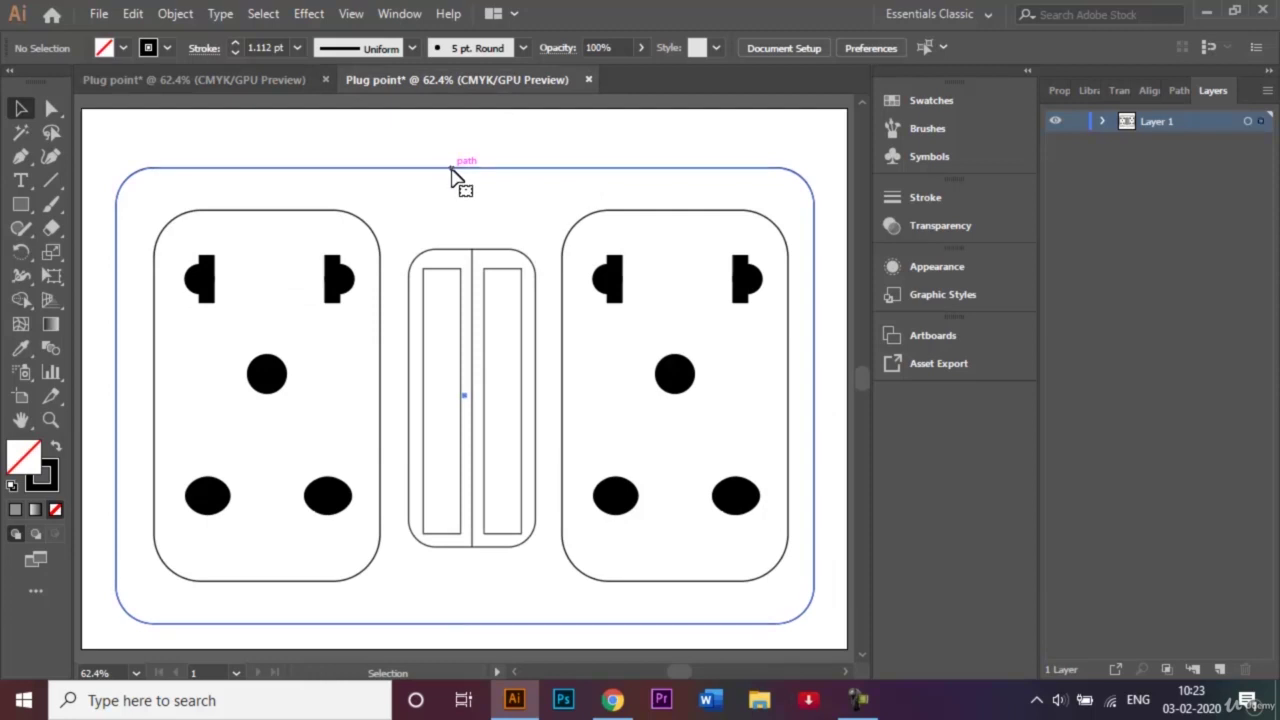
{"action": "left_click", "coordinate": [452, 170]}
{"action": "left_click", "coordinate": [123, 50]}
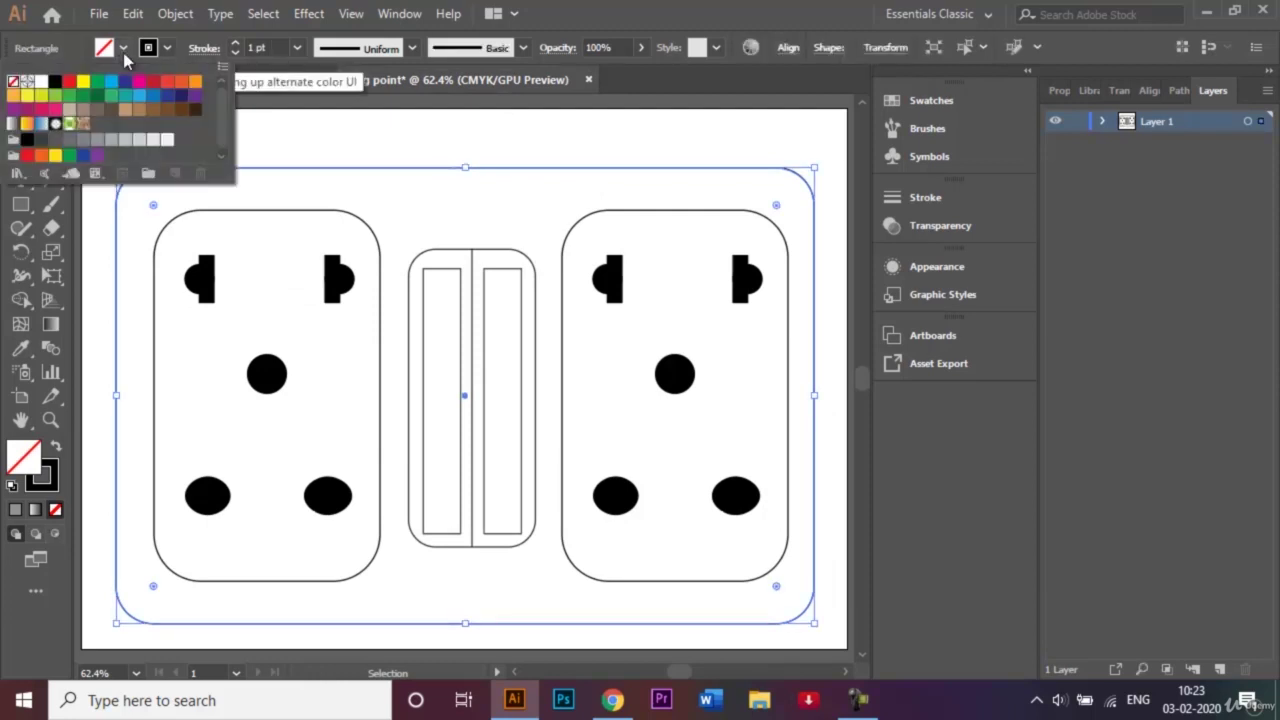
{"action": "left_click", "coordinate": [140, 141]}
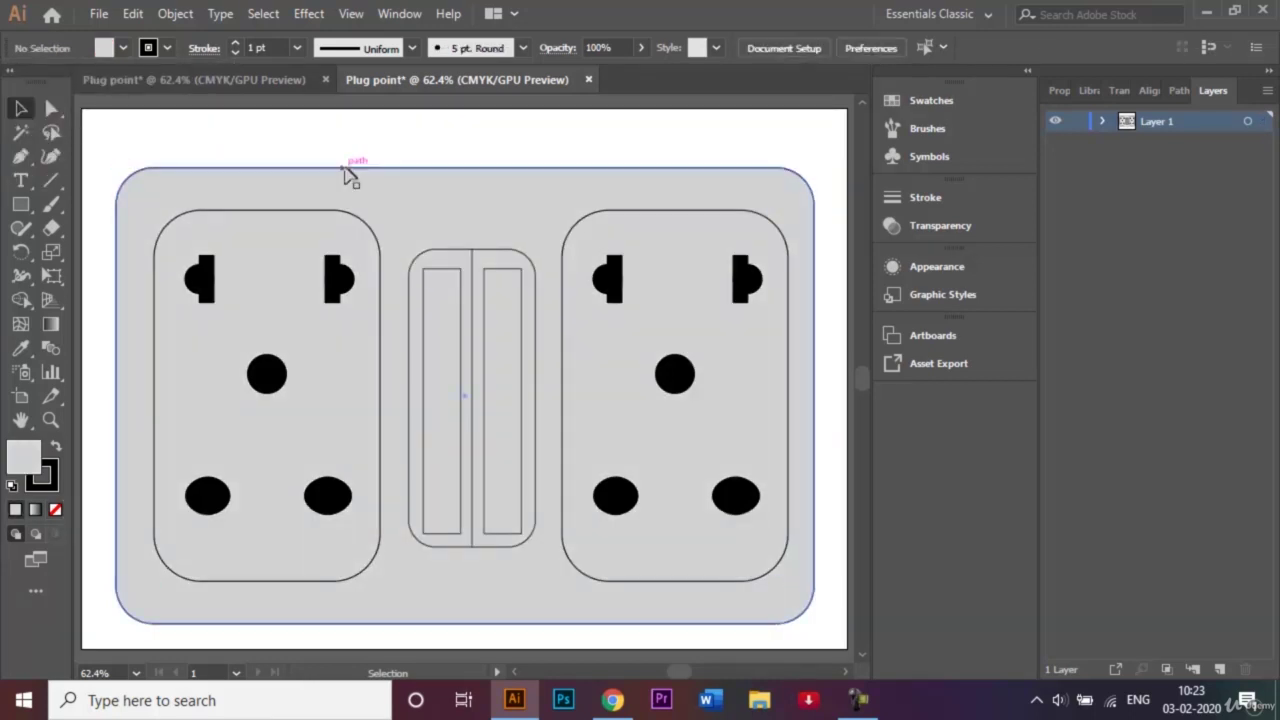
- Fill both socket outlines and both switch rectangles with white
{"action": "left_click", "coordinate": [291, 210]}
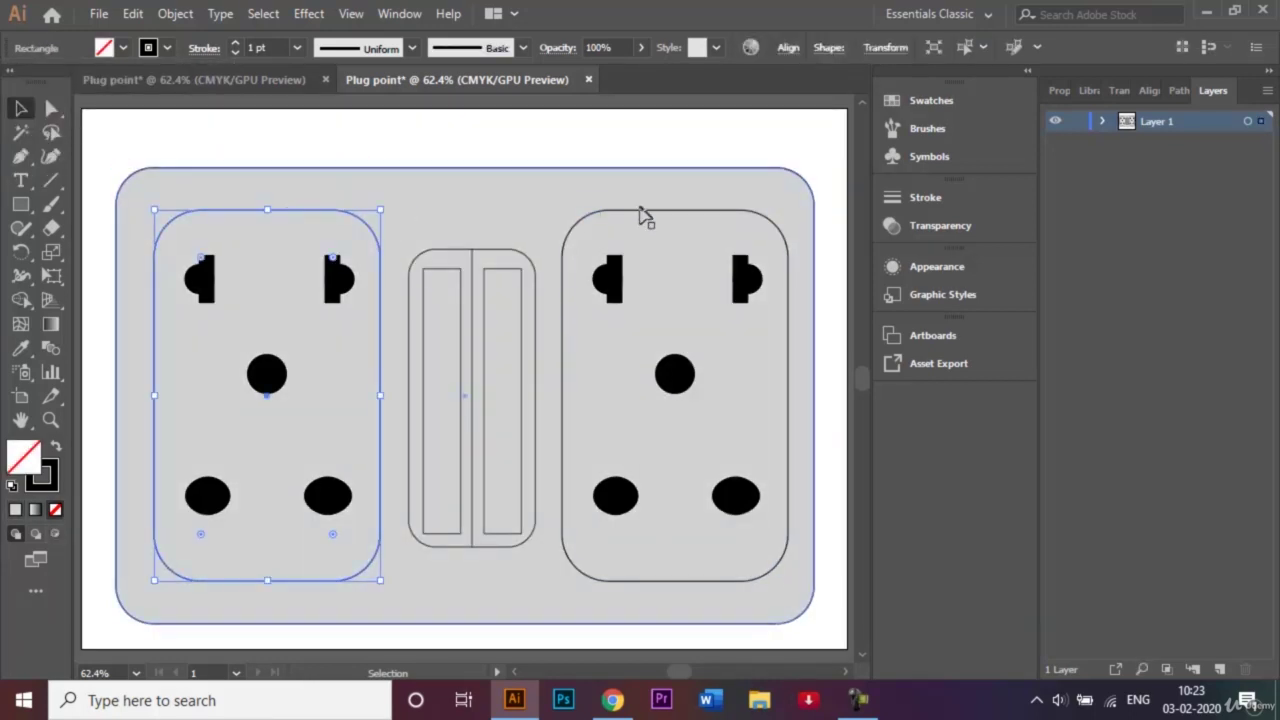
{"action": "left_click", "coordinate": [694, 213], "text": "shift"}
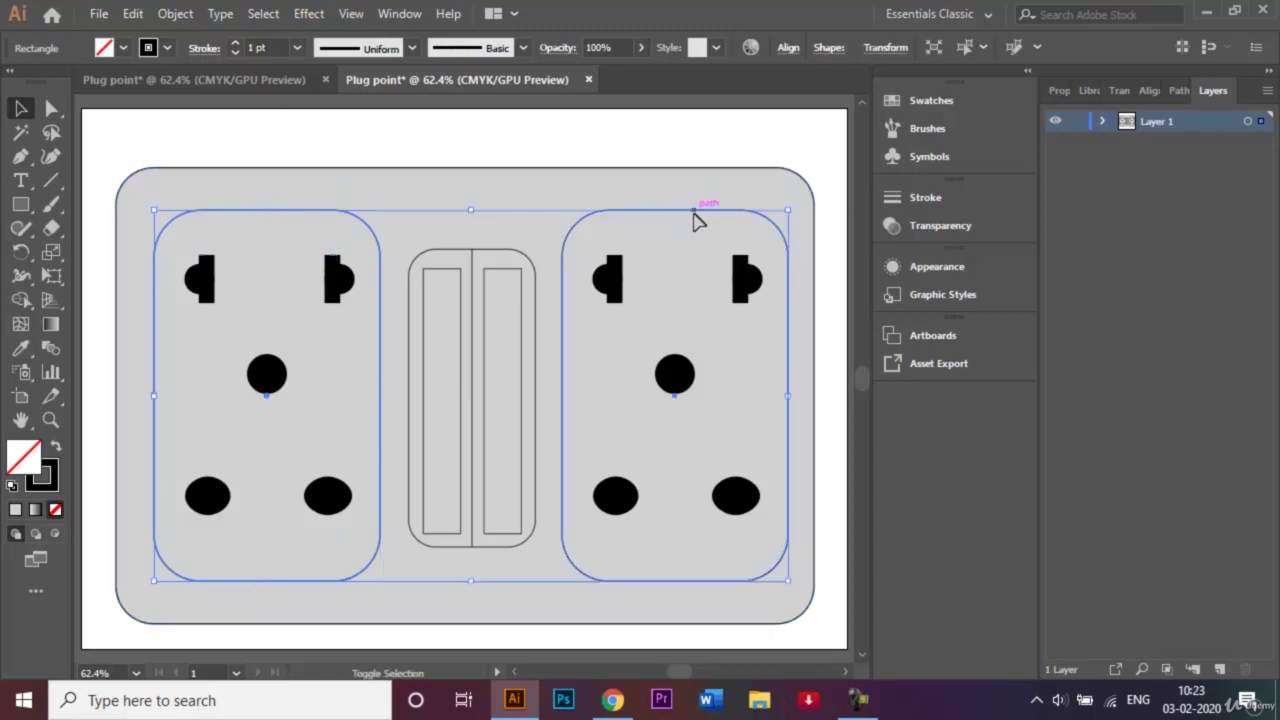
{"action": "left_click", "coordinate": [436, 274], "text": "shift"}
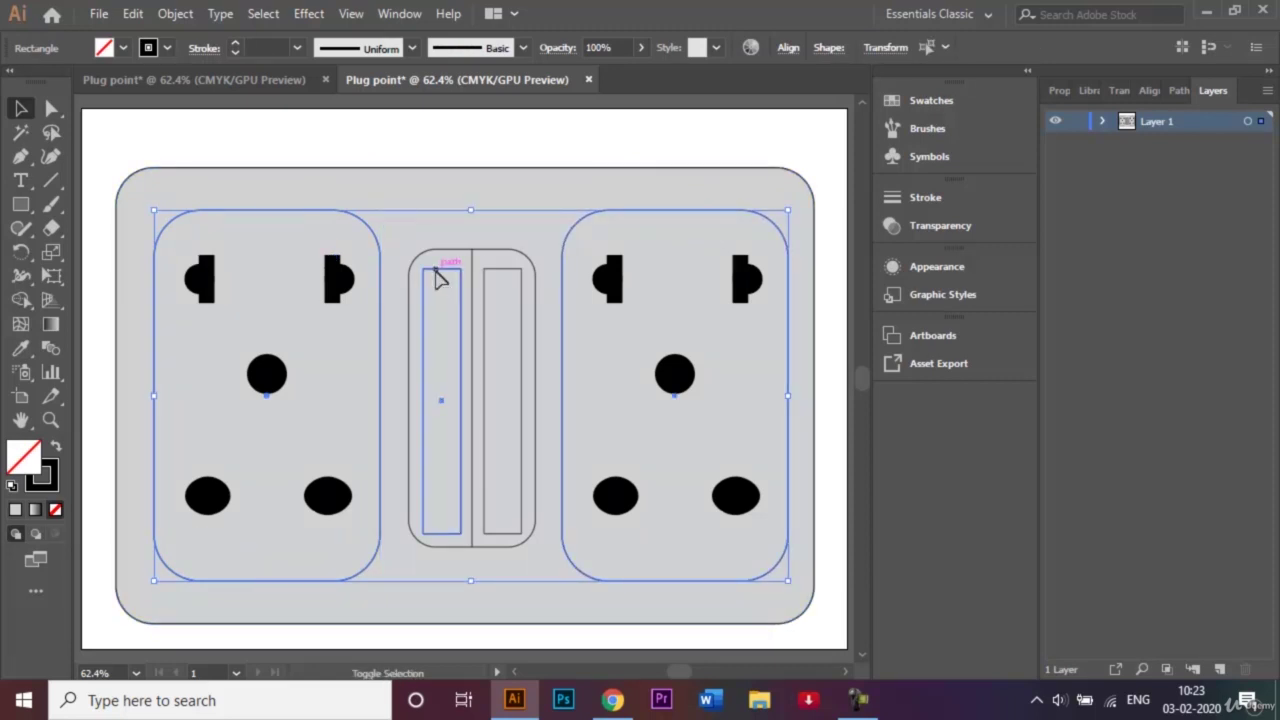
{"action": "left_click", "coordinate": [493, 272], "text": "shift"}
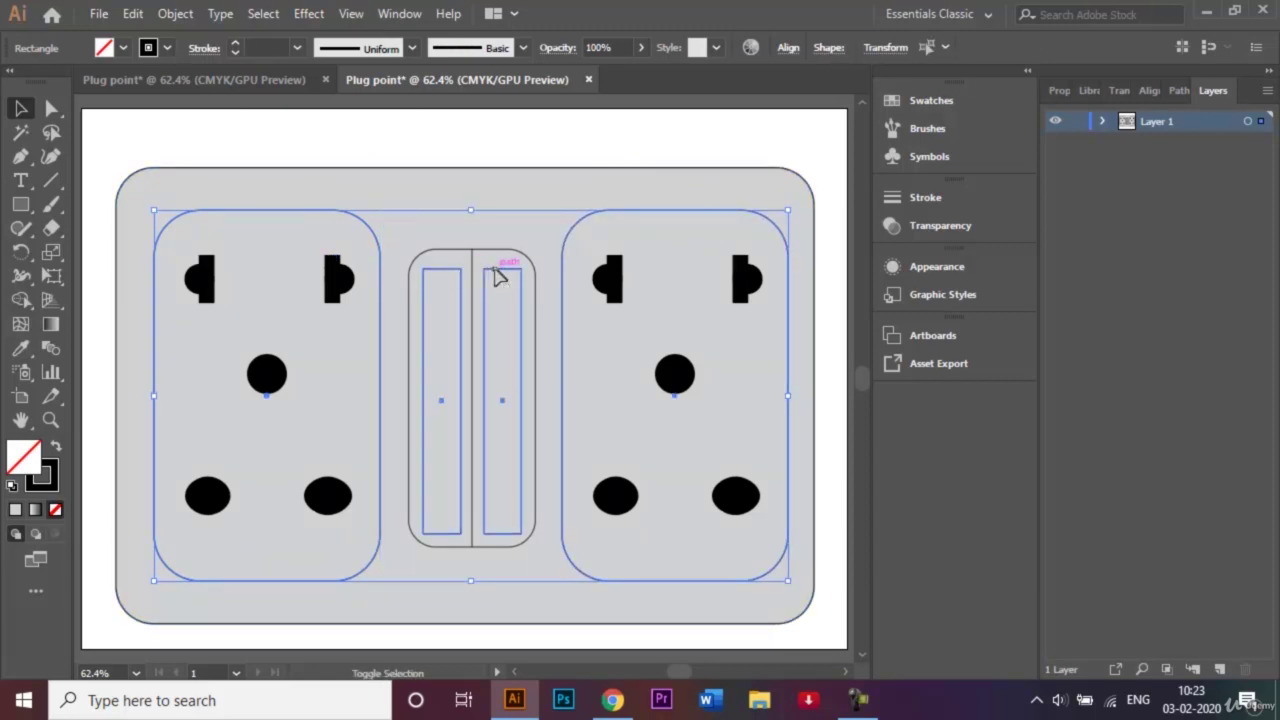
{"action": "left_click", "coordinate": [122, 47]}
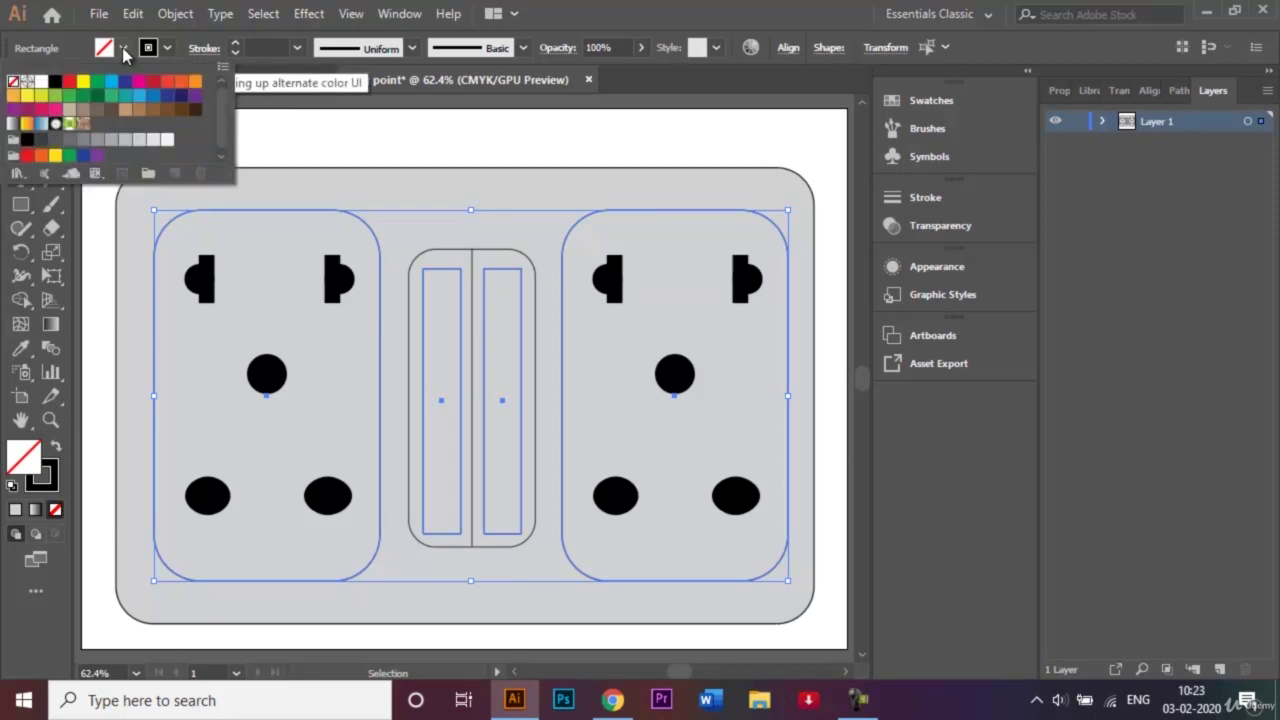
{"action": "left_click", "coordinate": [40, 92]}
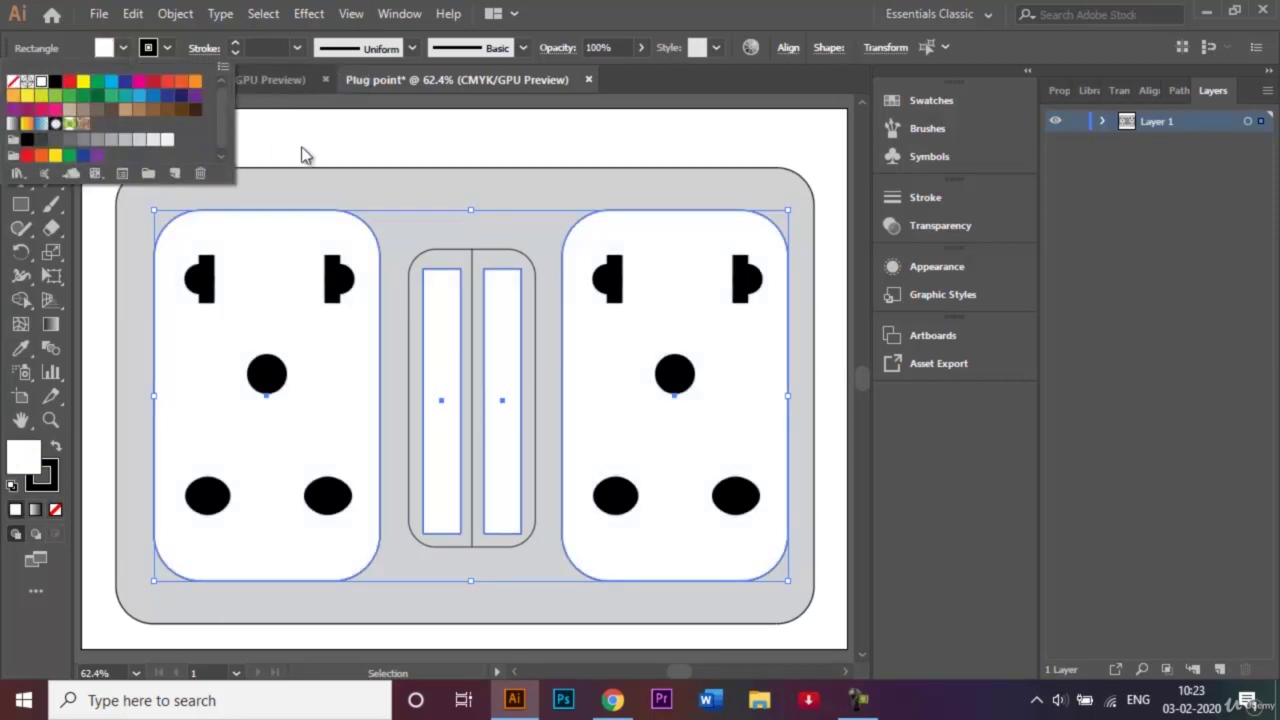
{"action": "left_click", "coordinate": [403, 148]}
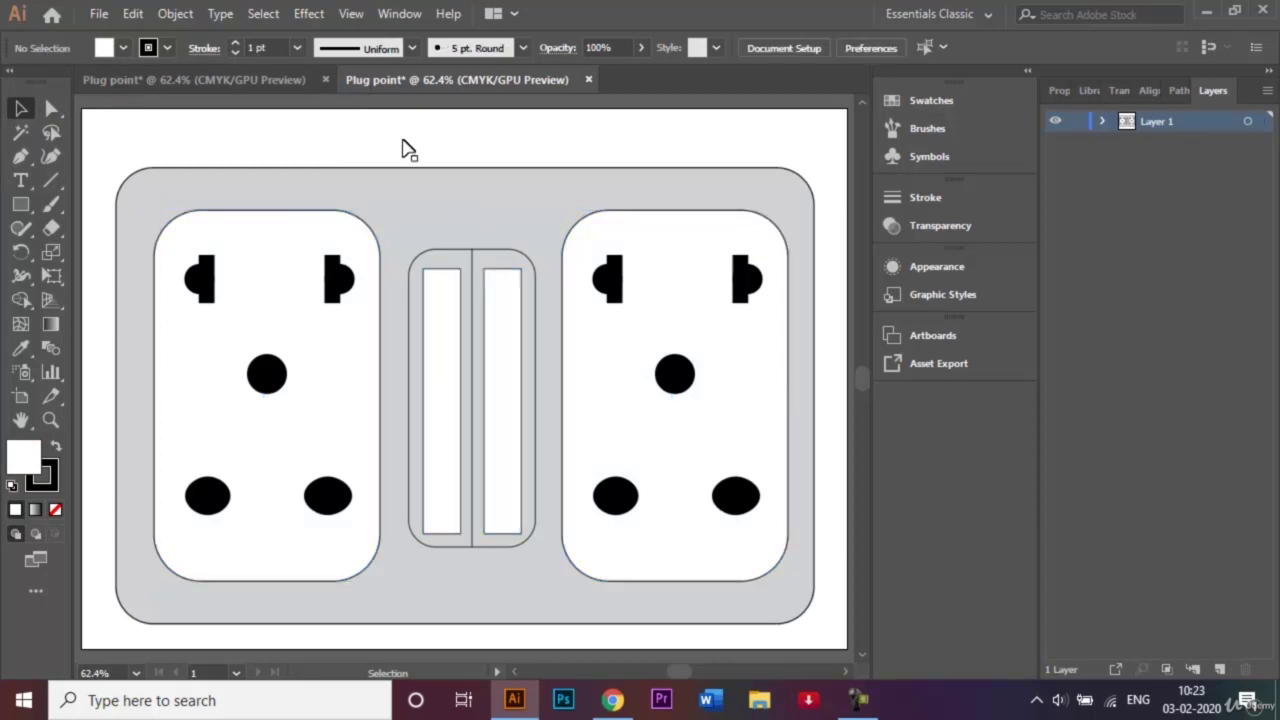
- Fill the switch's rounded surround with a grey swatch
{"action": "left_click", "coordinate": [492, 255]}
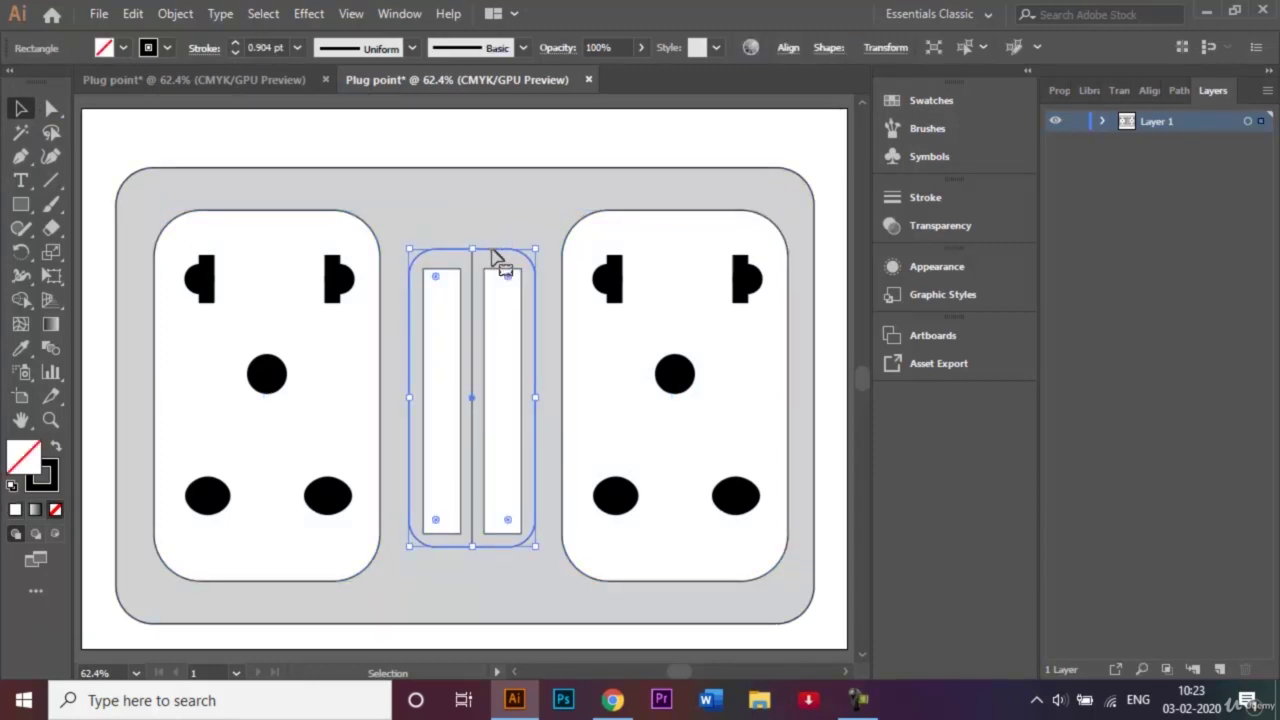
{"action": "left_click", "coordinate": [124, 49]}
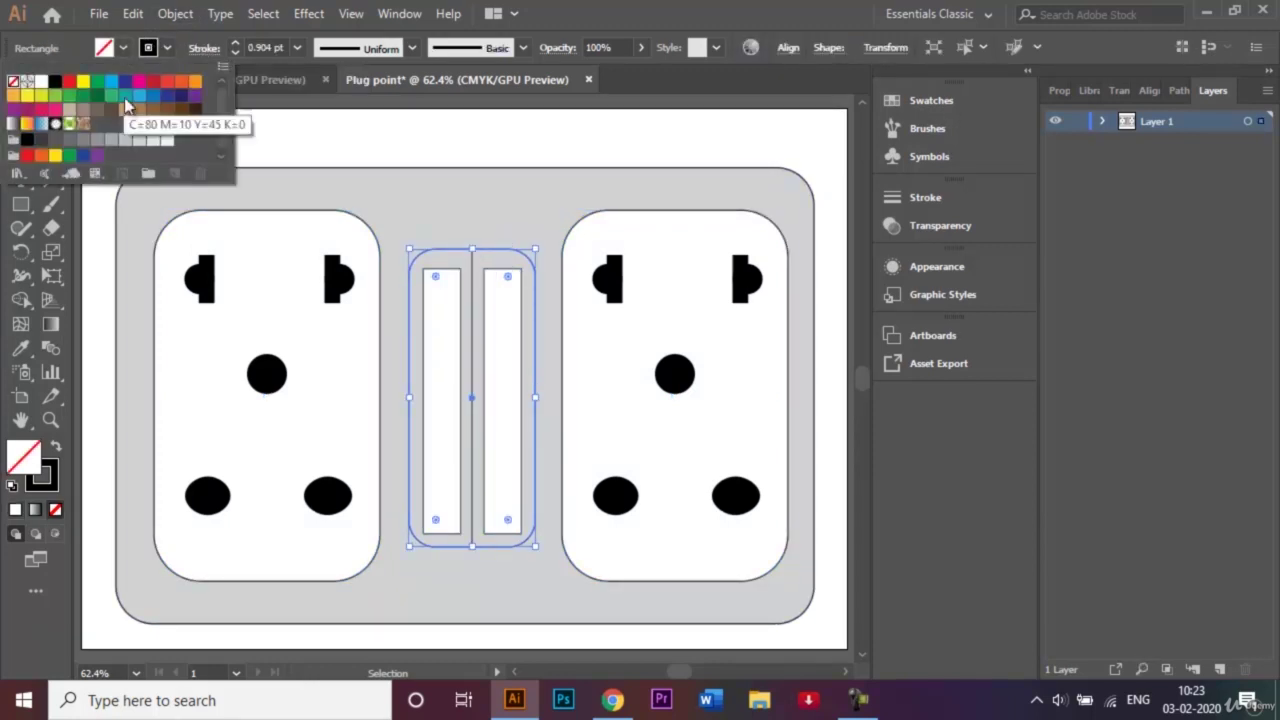
{"action": "left_click", "coordinate": [112, 140]}
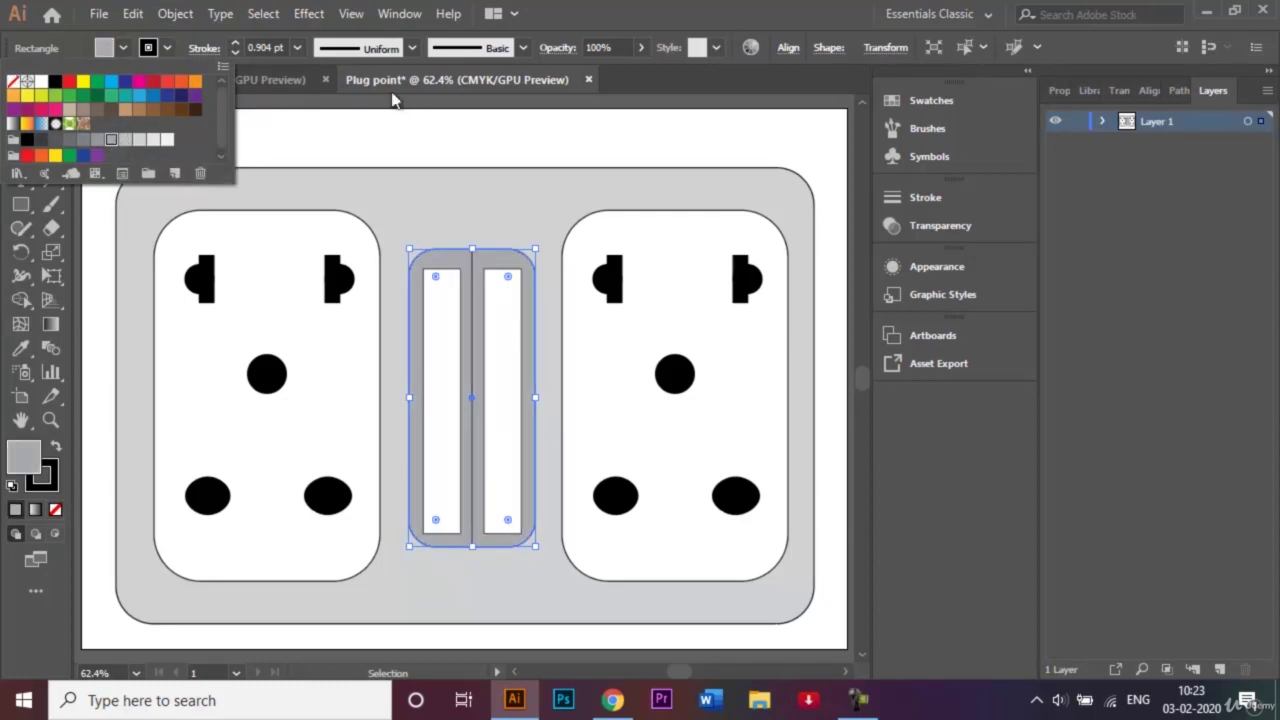
{"action": "left_click", "coordinate": [465, 131]}
{"action": "left_click", "coordinate": [505, 164]}
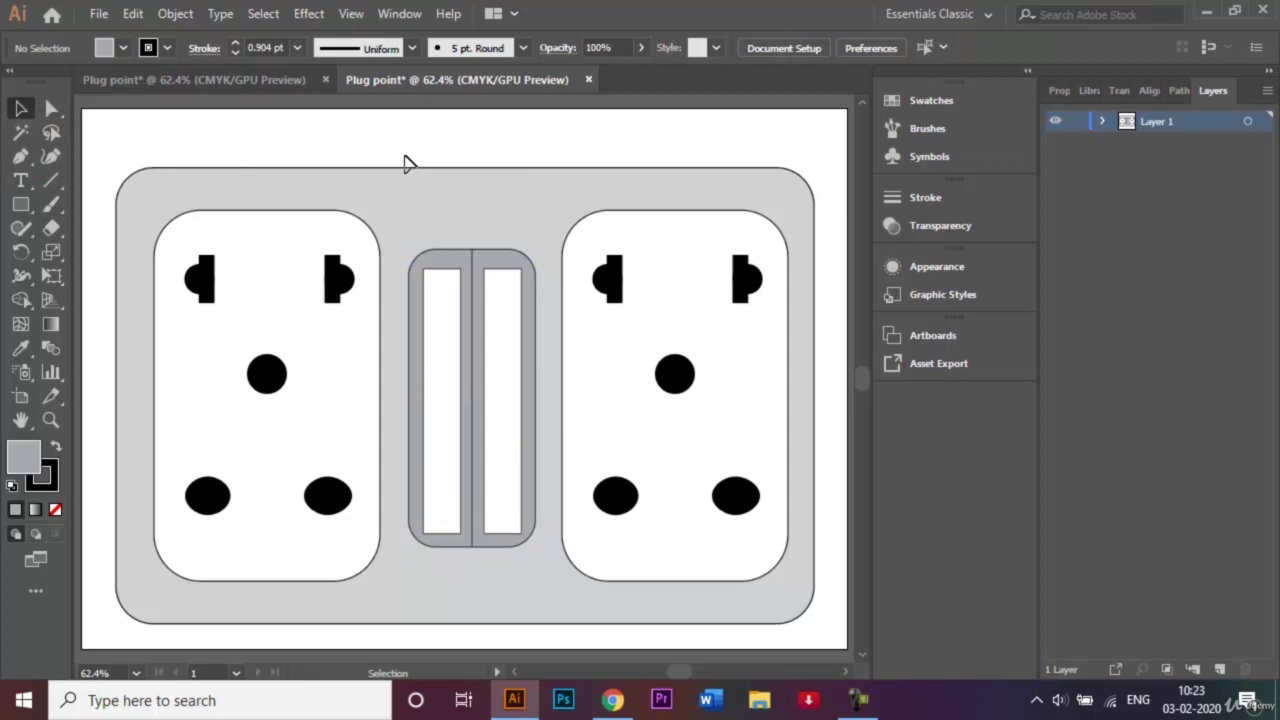
- Try setting the stroke of all artwork to None, then undo it to keep the outlines
{"action": "left_click_drag", "start_coordinate": [109, 140], "coordinate": [825, 630]}
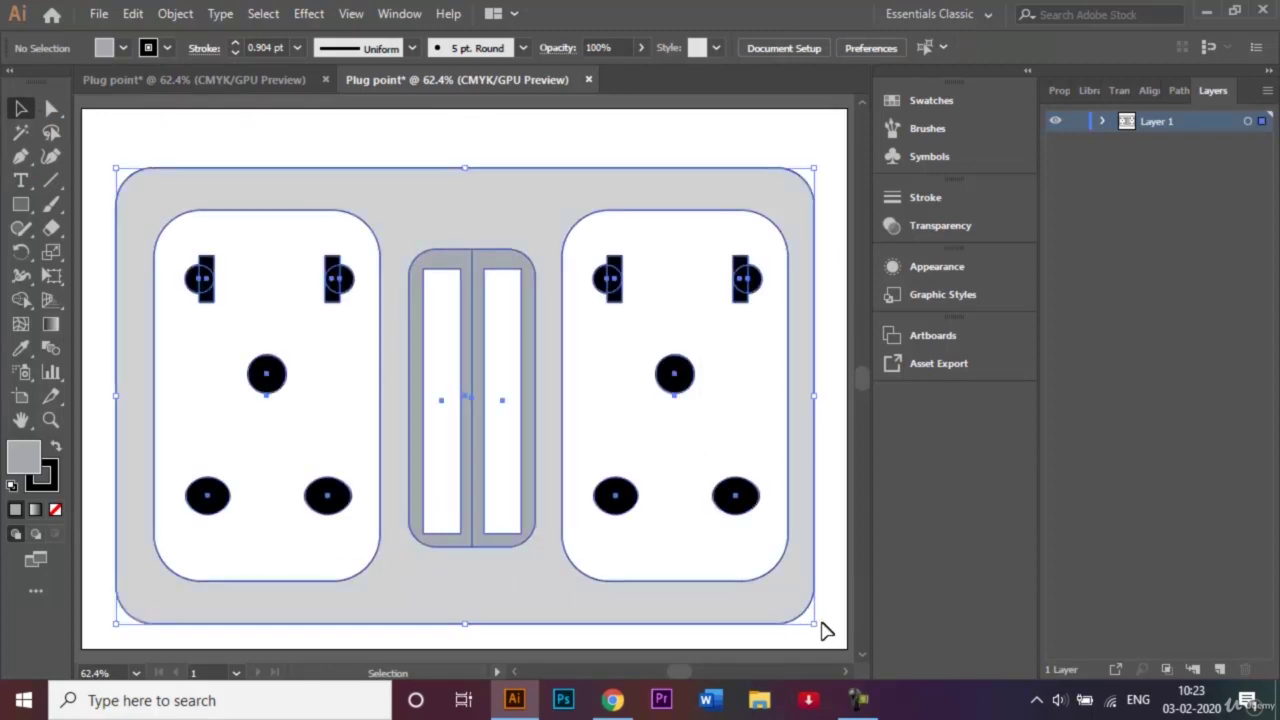
{"action": "left_click", "coordinate": [167, 48]}
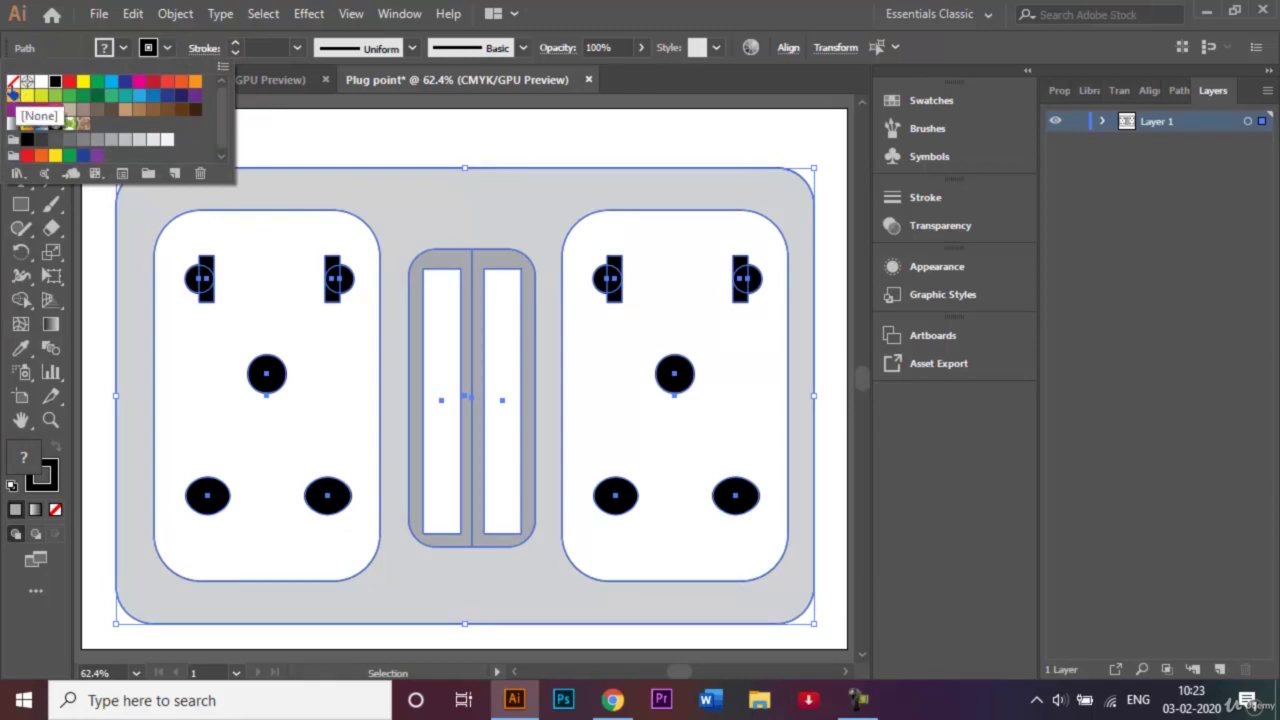
{"action": "left_click", "coordinate": [12, 92]}
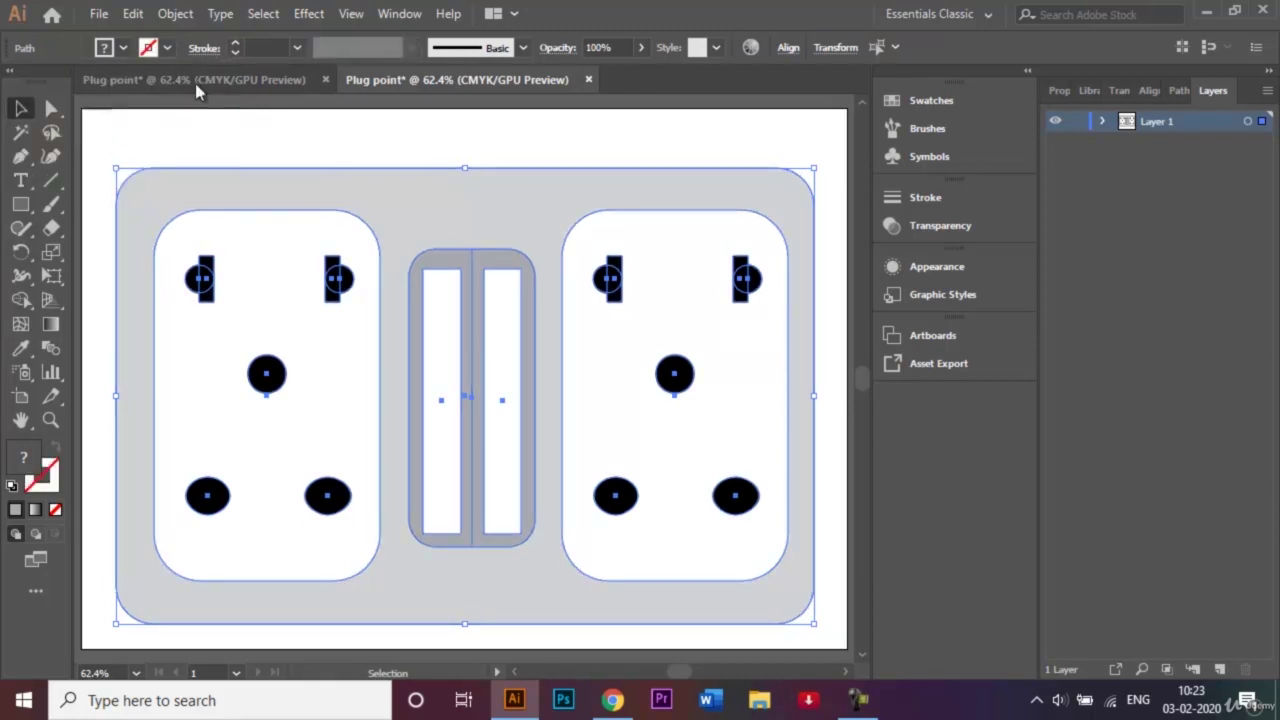
{"action": "key", "text": "a"}
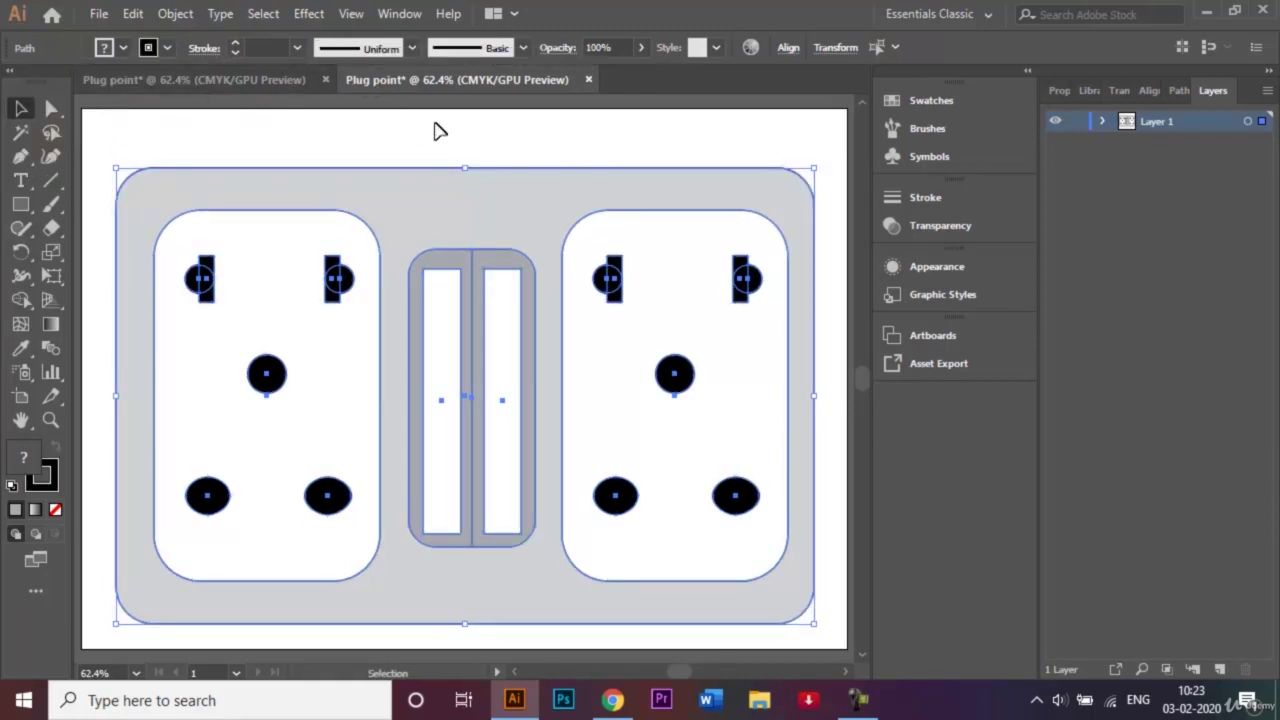
{"action": "key", "text": "v"}
{"action": "left_click", "coordinate": [440, 128]}
- Give the switch's vertical divider line a white stroke
{"action": "left_click", "coordinate": [479, 278]}
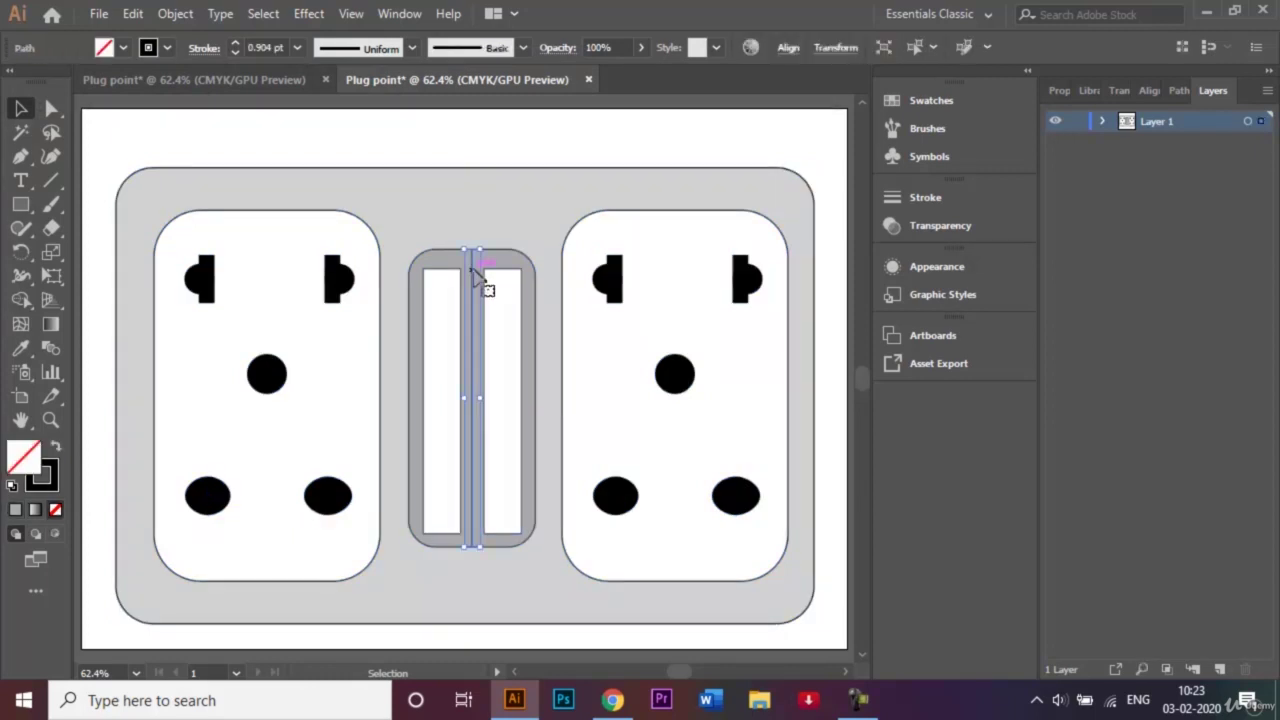
{"action": "left_click", "coordinate": [166, 50]}
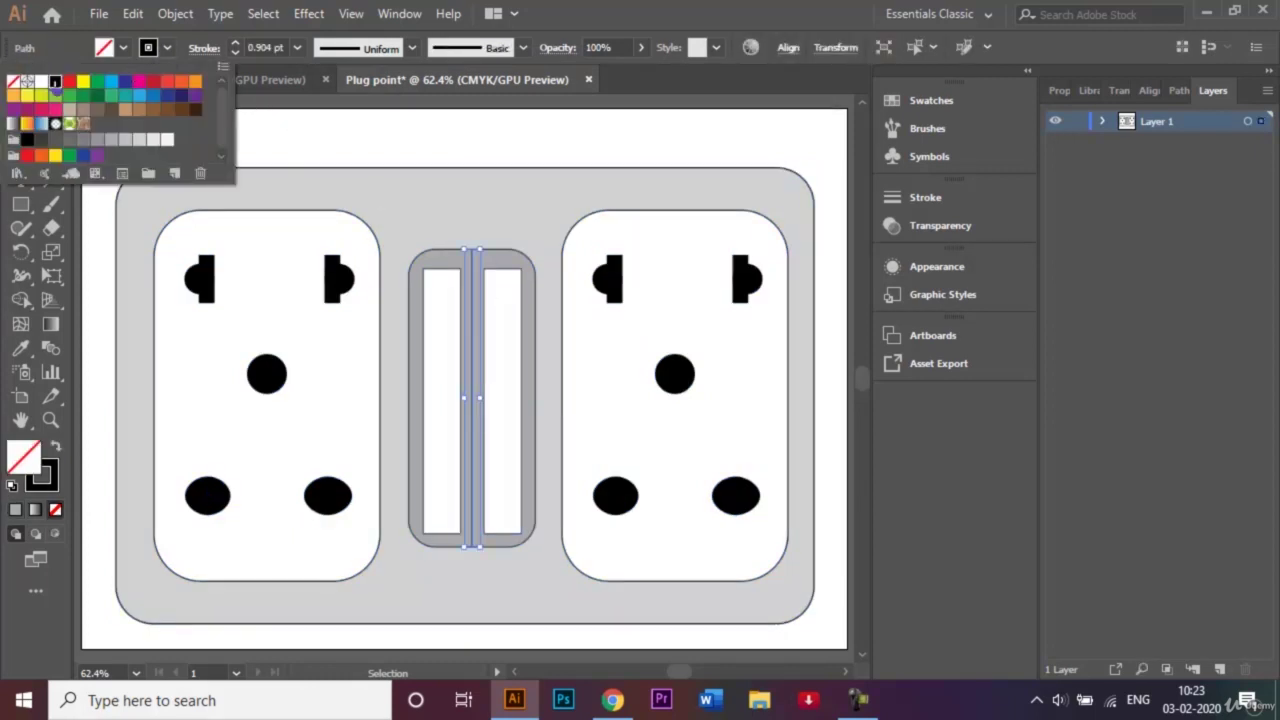
{"action": "left_click", "coordinate": [41, 81]}
{"action": "left_click", "coordinate": [346, 138]}
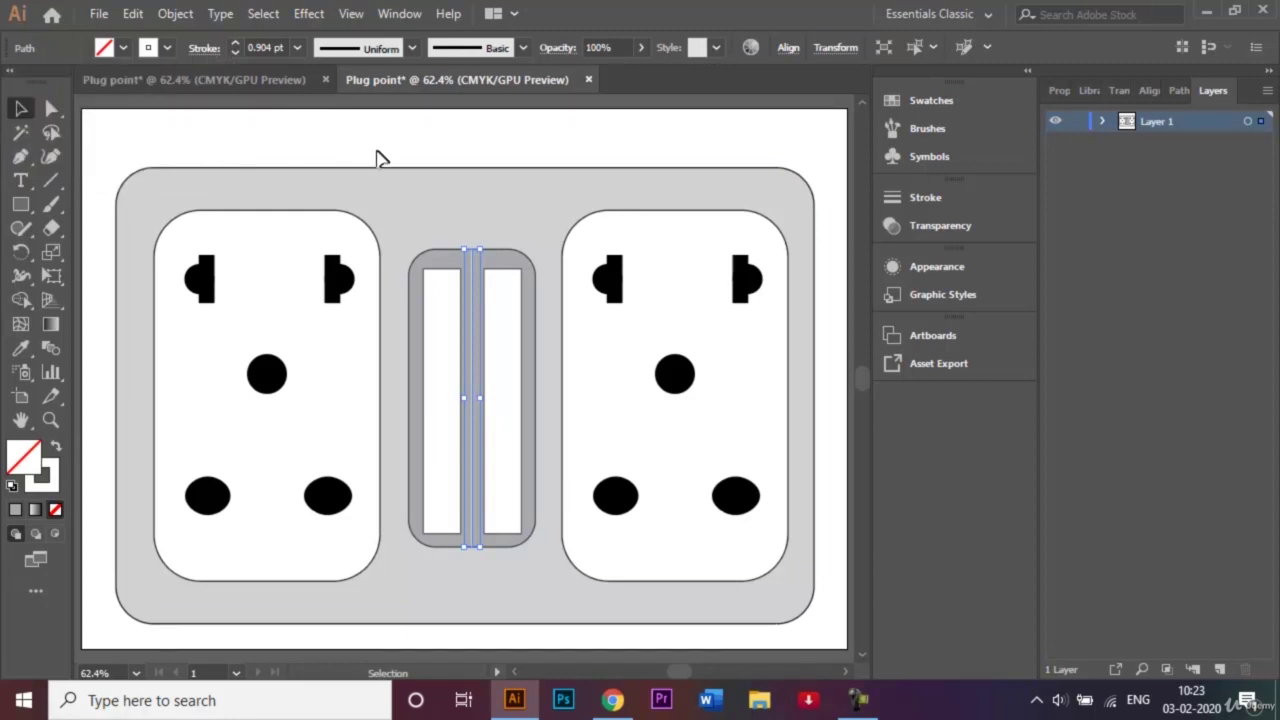
{"action": "left_click", "coordinate": [380, 158]}
- Select the switch rockers and the left socket plate together
{"action": "left_click", "coordinate": [428, 260]}
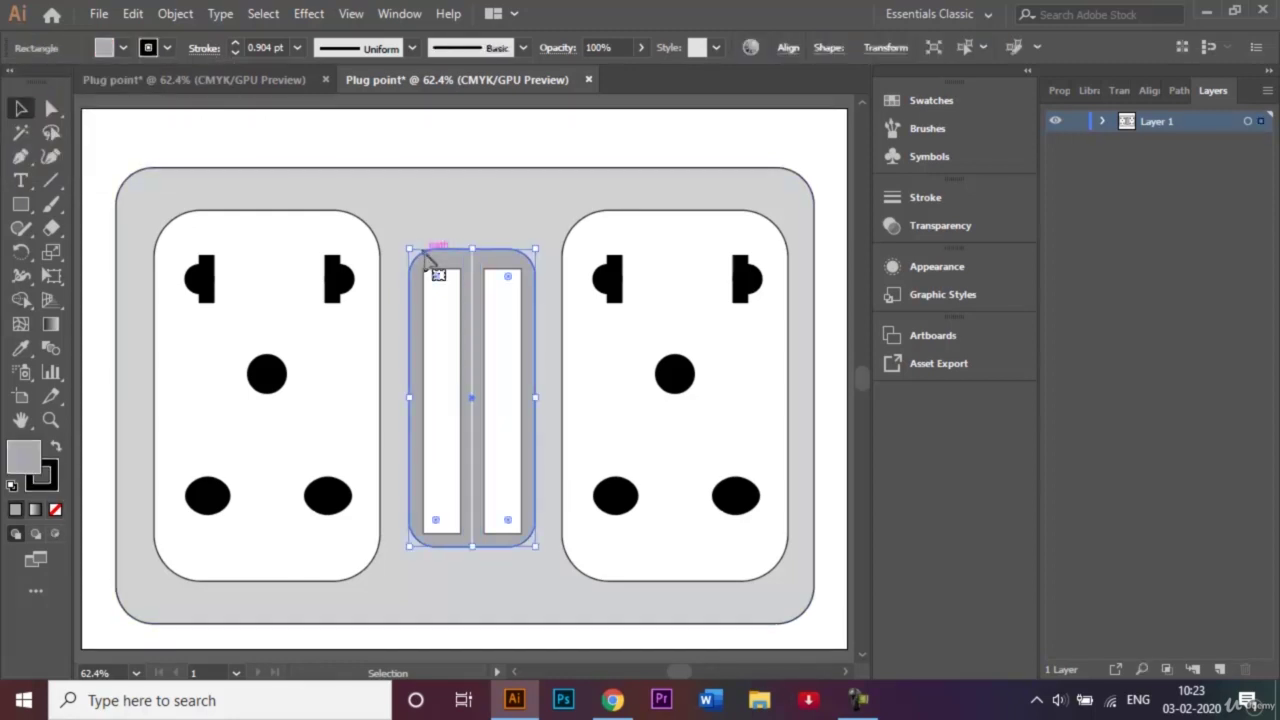
{"action": "left_click", "coordinate": [488, 172]}
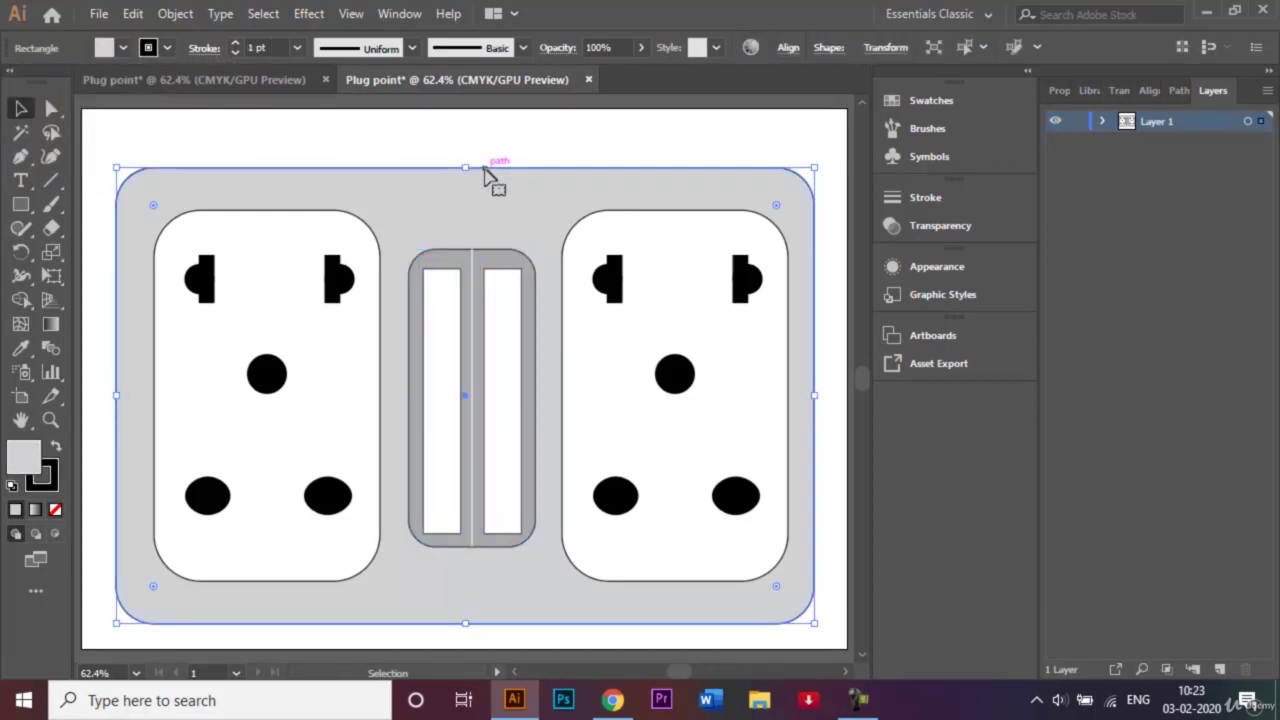
{"action": "left_click", "coordinate": [496, 253]}
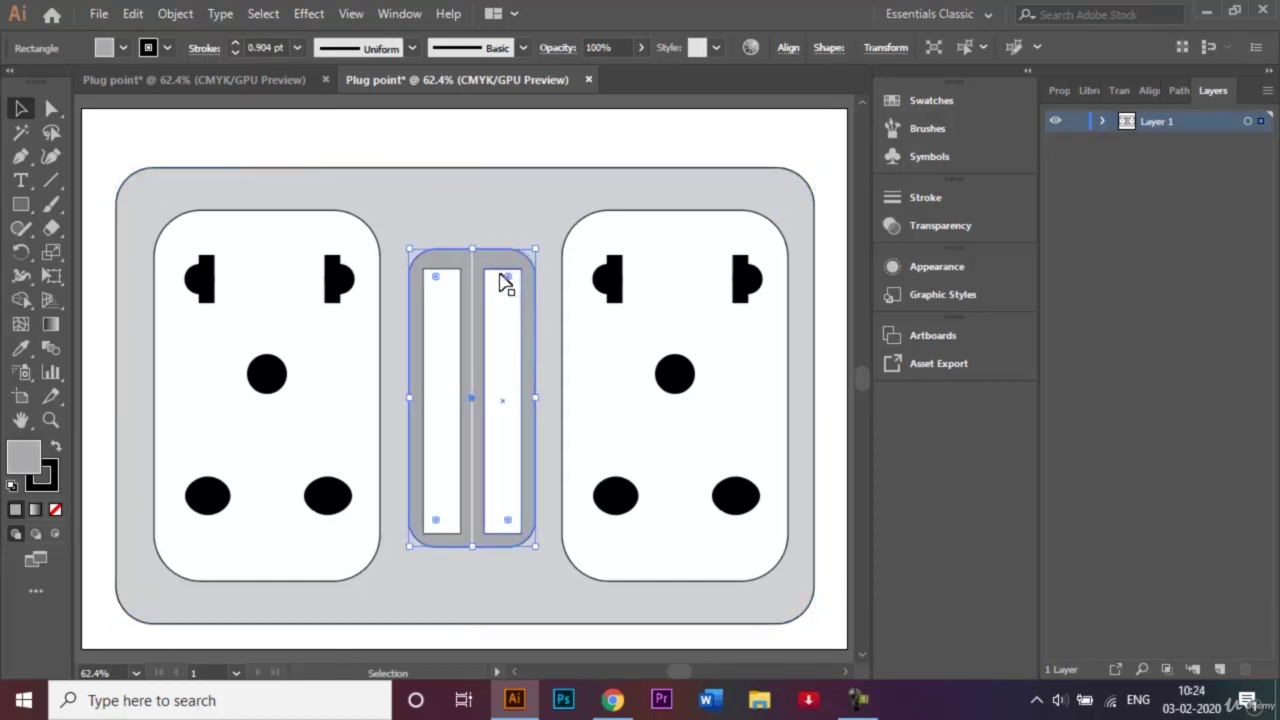
{"action": "left_click", "coordinate": [488, 319]}
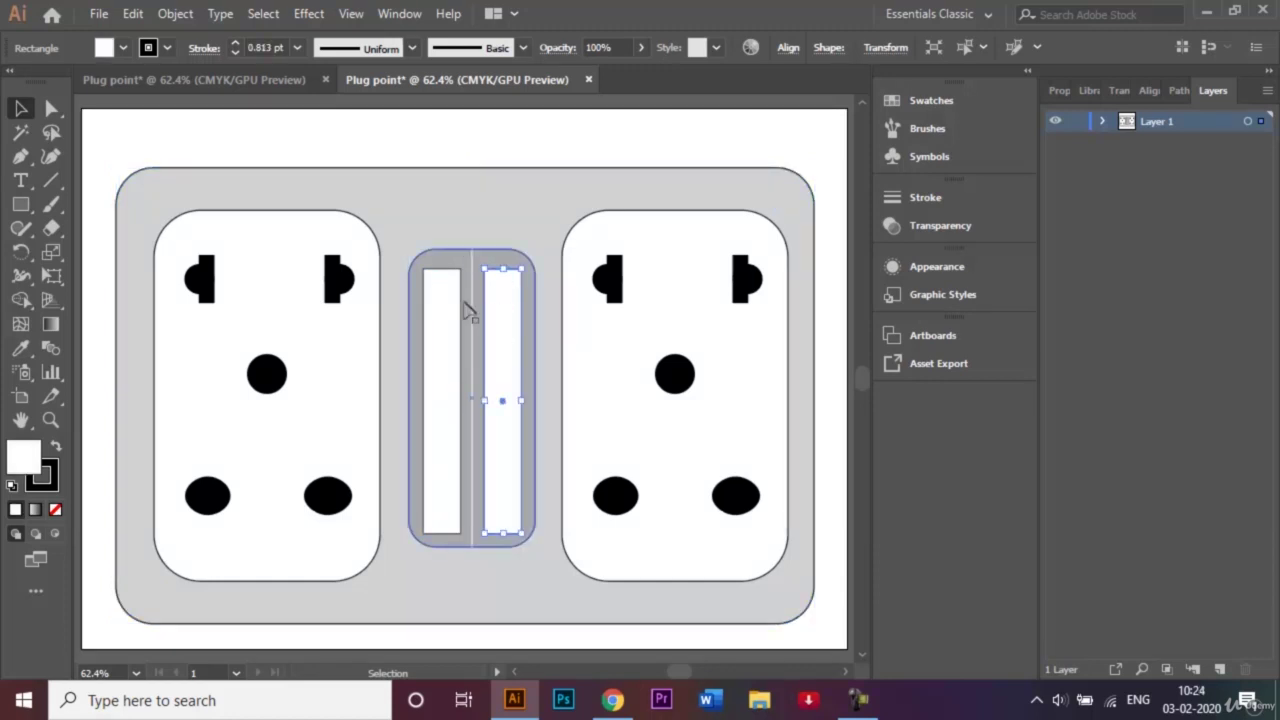
{"action": "left_click", "coordinate": [450, 284], "text": "shift"}
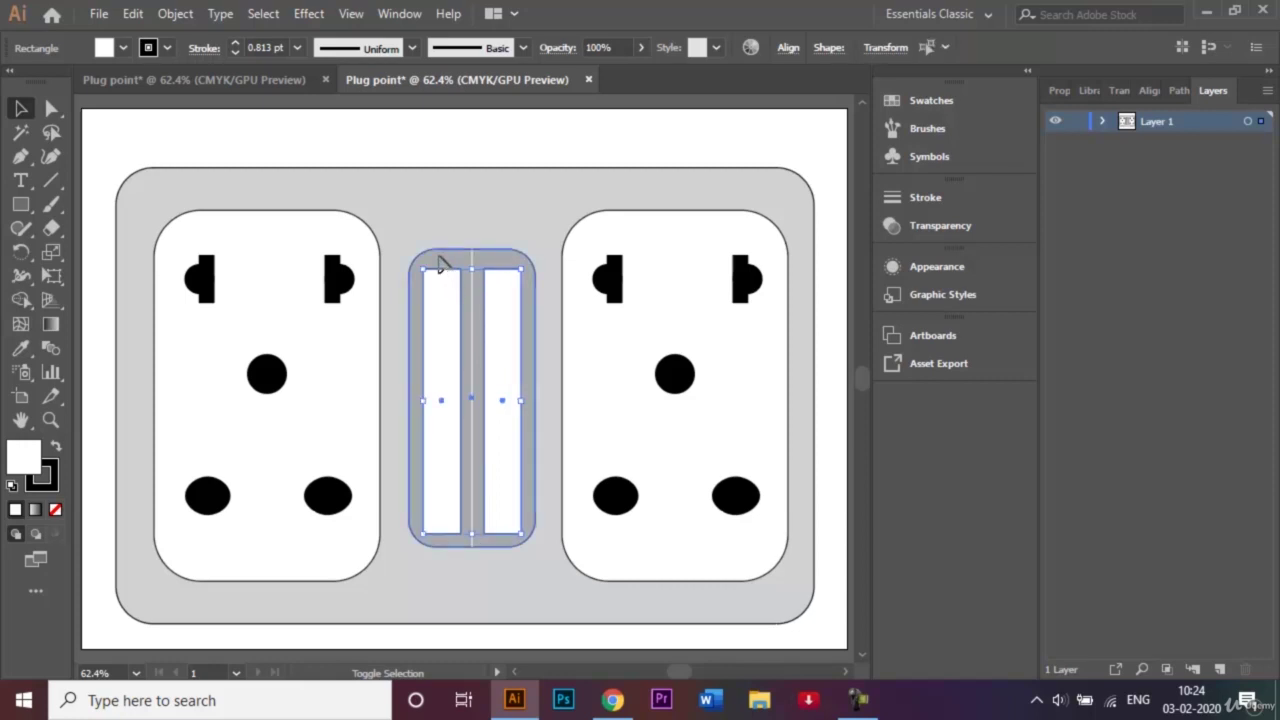
{"action": "left_click", "coordinate": [343, 224], "text": "shift"}
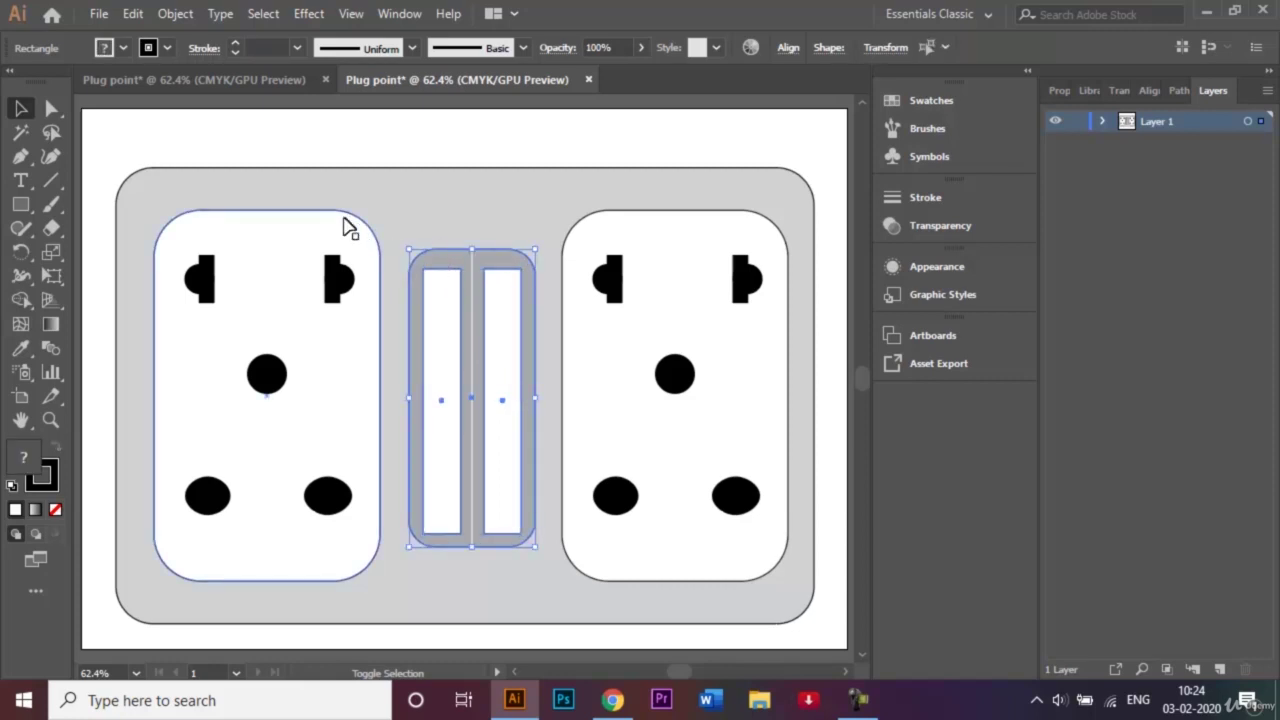
- Add the right socket and base plate to the selection and set the stroke to None
{"action": "left_click", "coordinate": [667, 228], "text": "shift"}
{"action": "left_click", "coordinate": [630, 190], "text": "shift"}
{"action": "left_click", "coordinate": [625, 183], "text": "shift"}
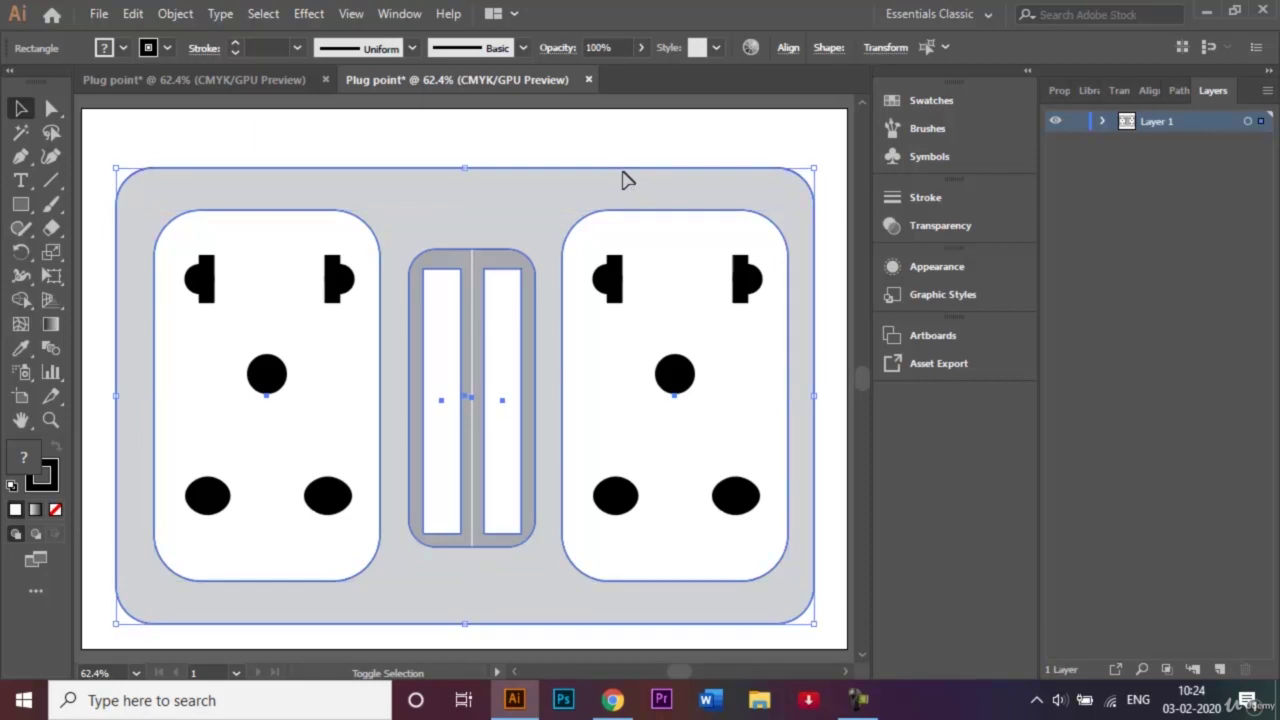
{"action": "left_click", "coordinate": [176, 44]}
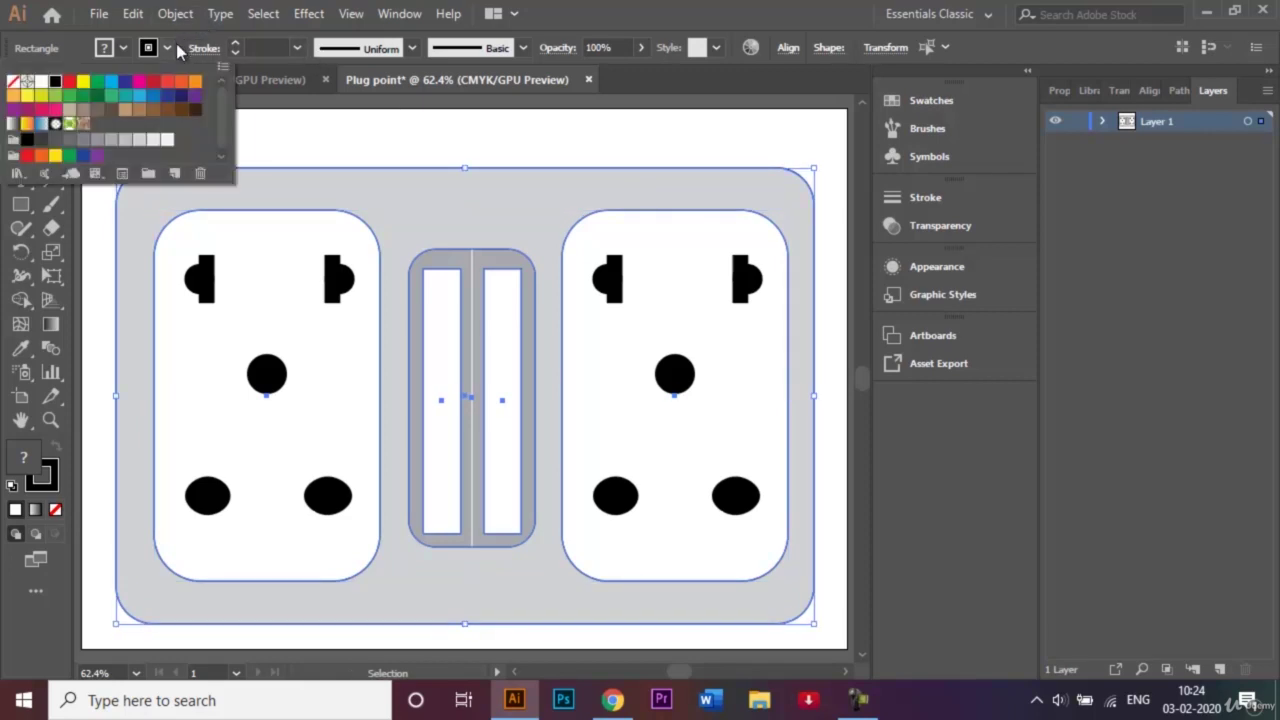
{"action": "left_click", "coordinate": [14, 83]}
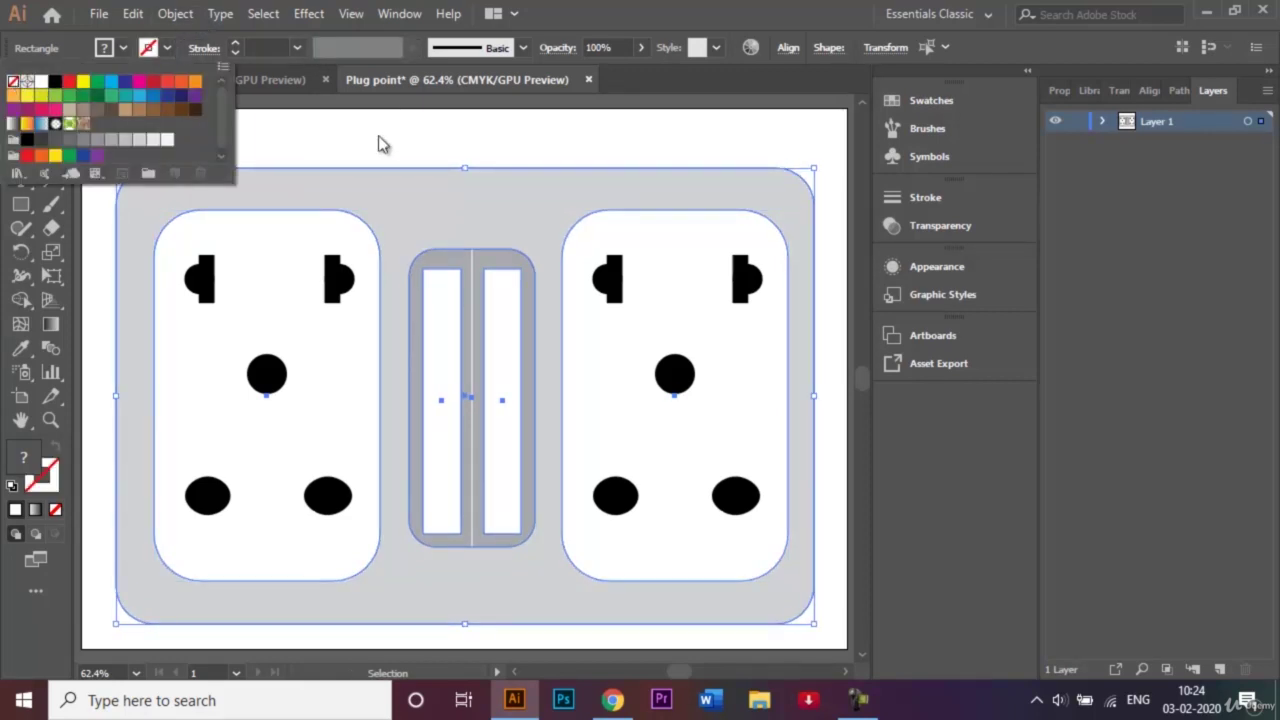
{"action": "left_click", "coordinate": [447, 145]}
{"action": "left_click", "coordinate": [508, 152]}
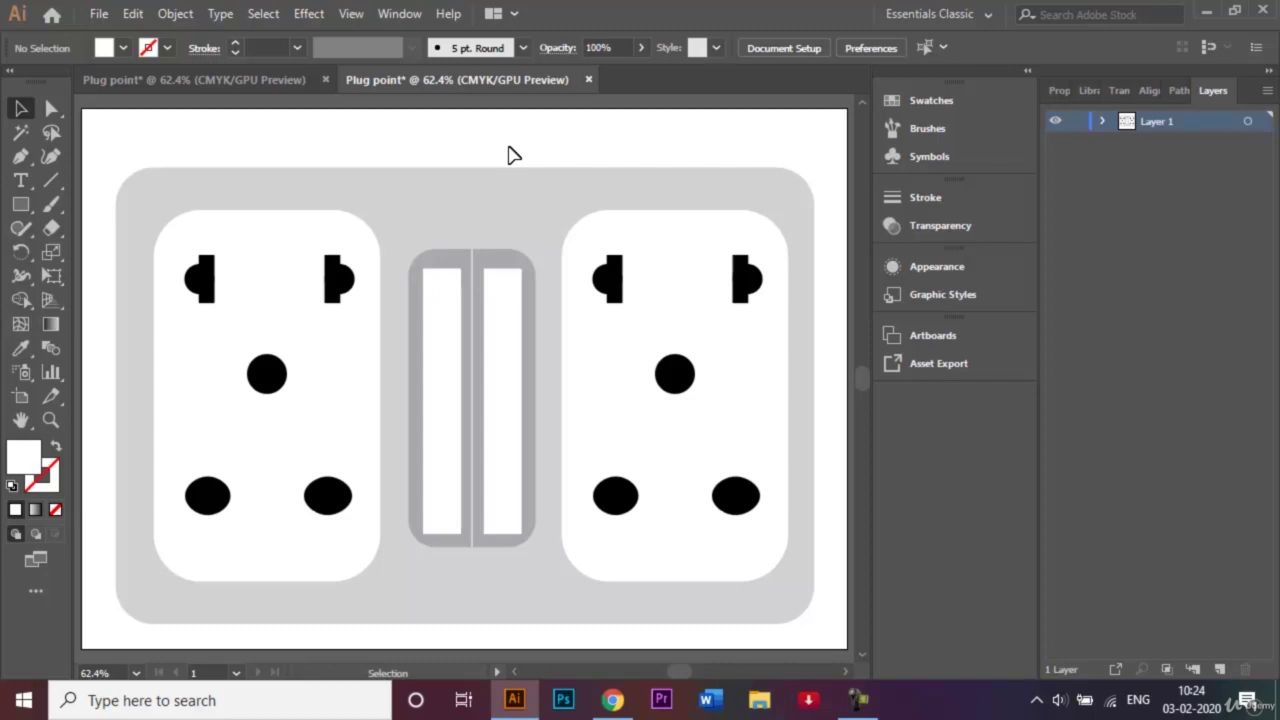
- Save the artwork as Plug point.ai in Adobe Illustrator format with the default options
{"action": "left_click", "coordinate": [98, 14]}
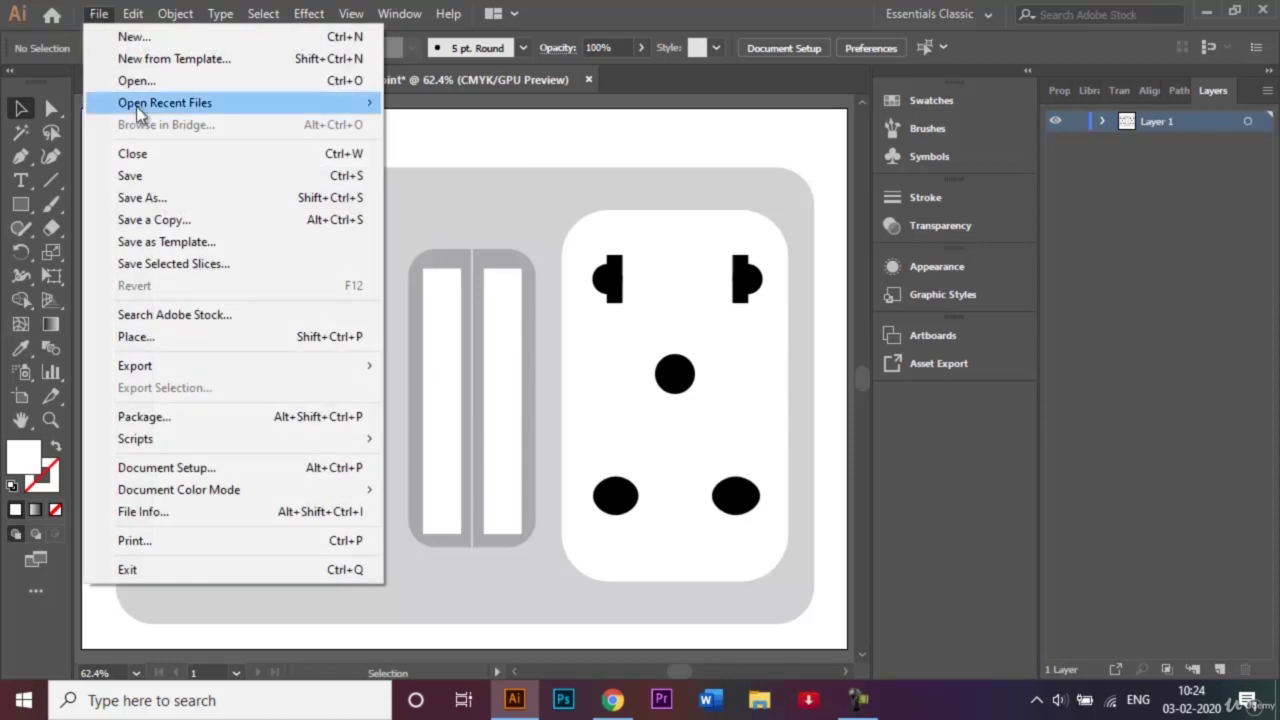
{"action": "left_click", "coordinate": [180, 197]}
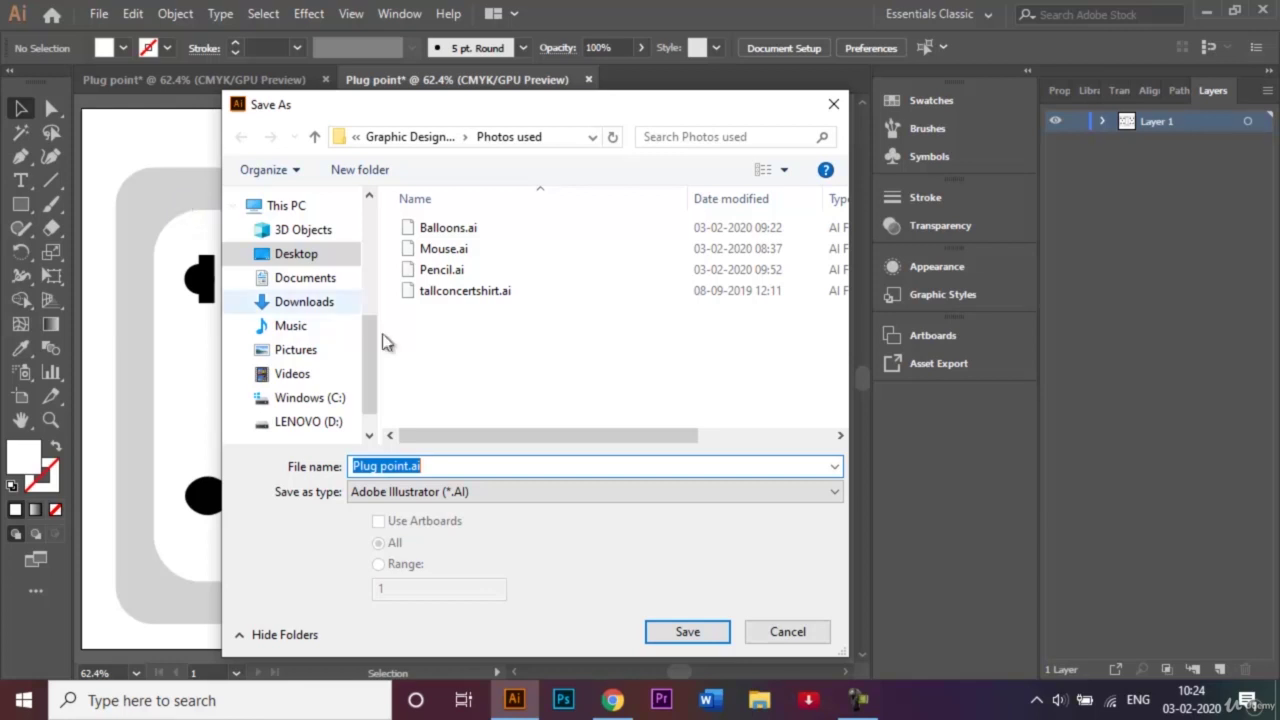
{"action": "left_click", "coordinate": [697, 637]}
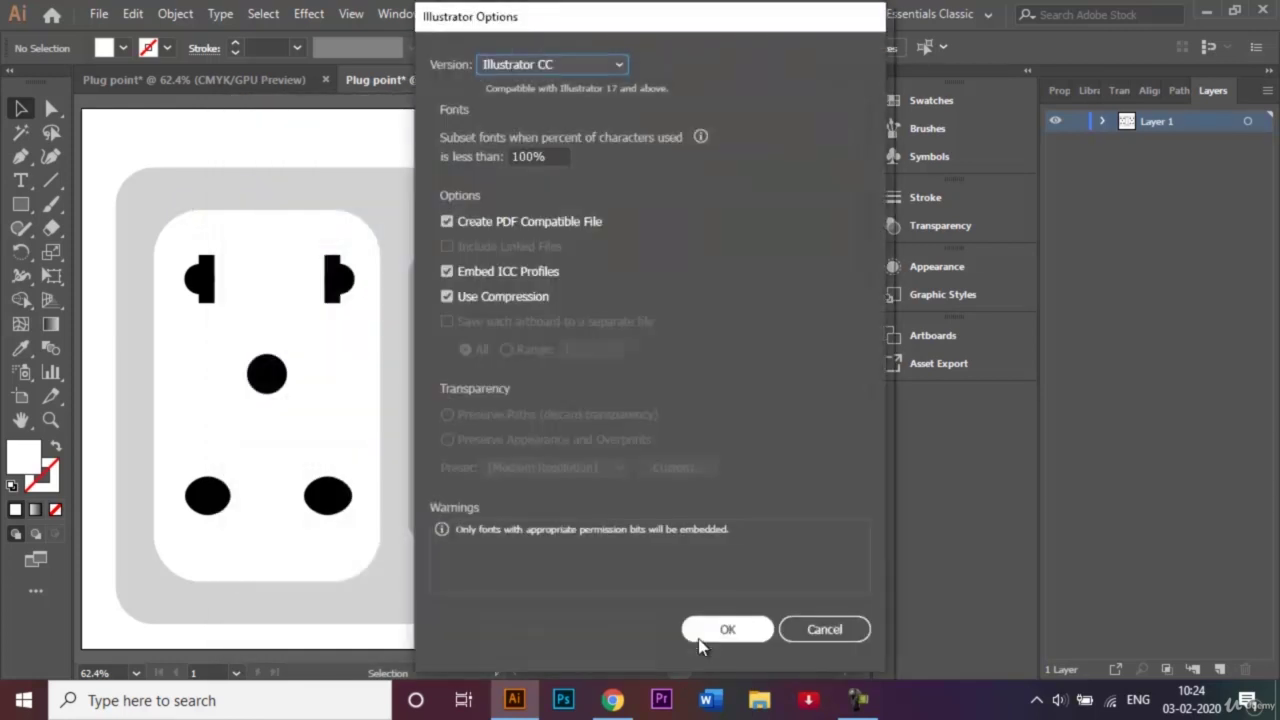
{"action": "left_click", "coordinate": [698, 639]}
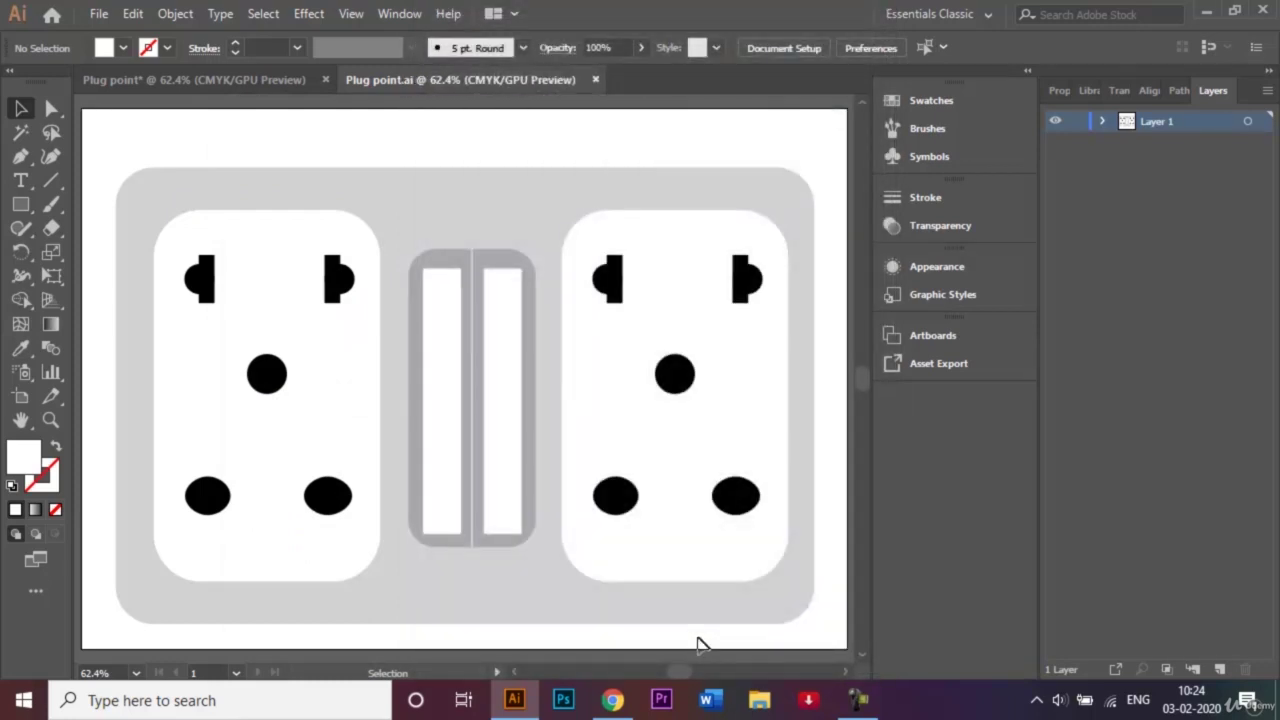